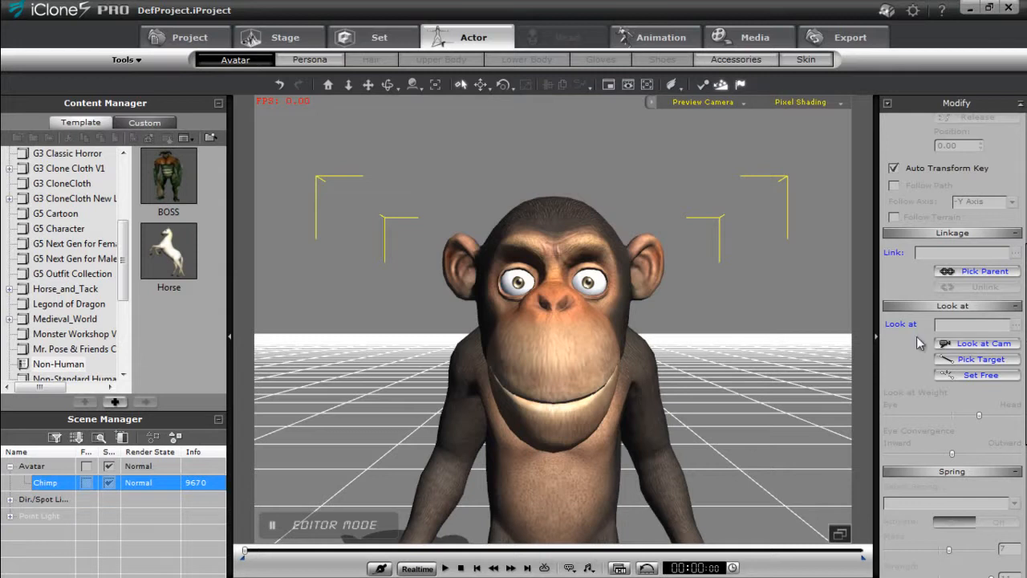
- Open the facial puppeteering controls for the Chimp avatar
{"action": "right_click_drag", "start_coordinate": [745, 381], "coordinate": [723, 450]}
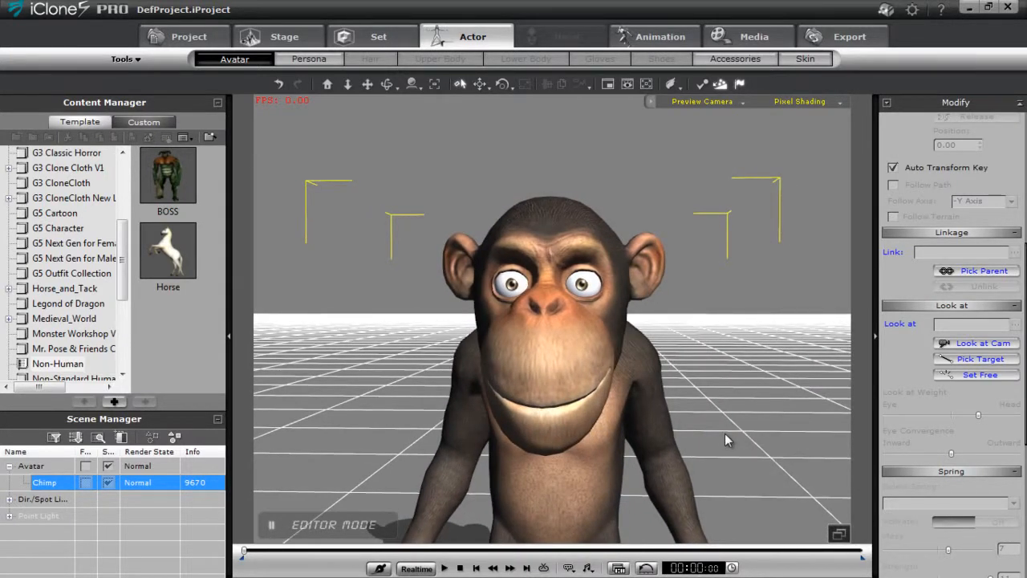
{"action": "left_click", "coordinate": [684, 38]}
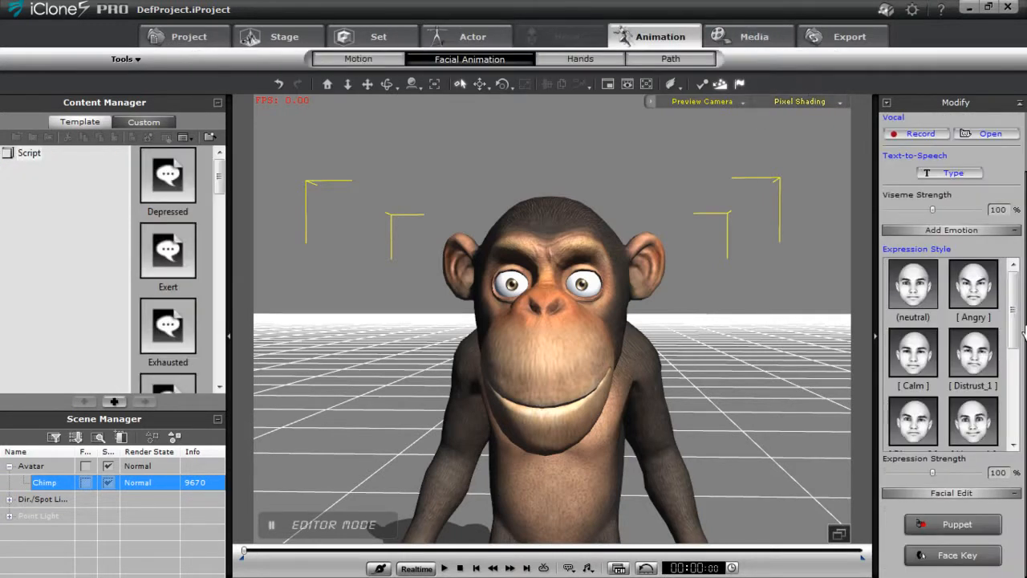
{"action": "right_click_drag", "start_coordinate": [744, 336], "coordinate": [677, 380]}
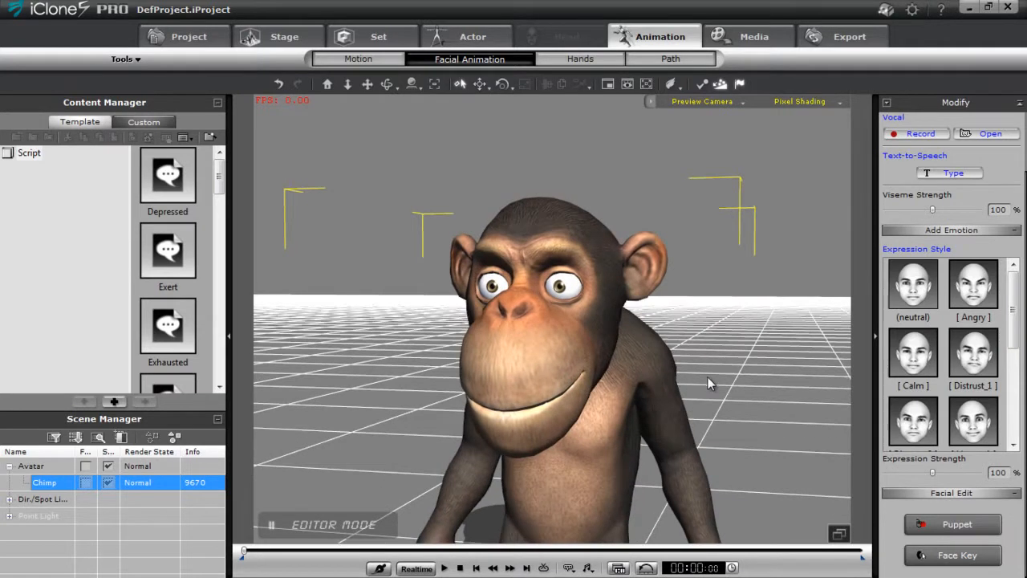
{"action": "left_click", "coordinate": [967, 530]}
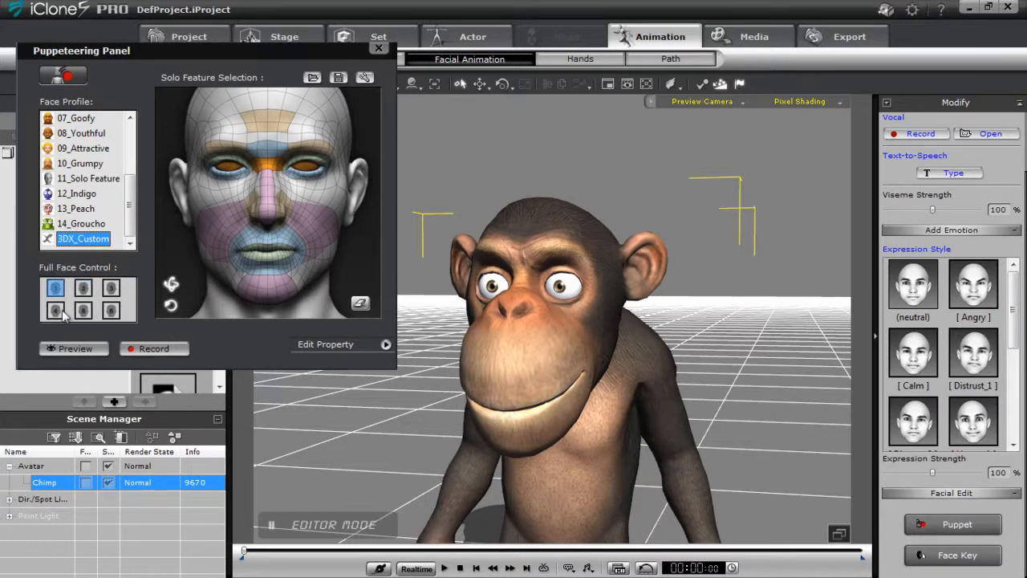
- Preview the 3DX_Custom face profile on the chimp with the first and fourth full face controls
{"action": "left_click", "coordinate": [73, 348]}
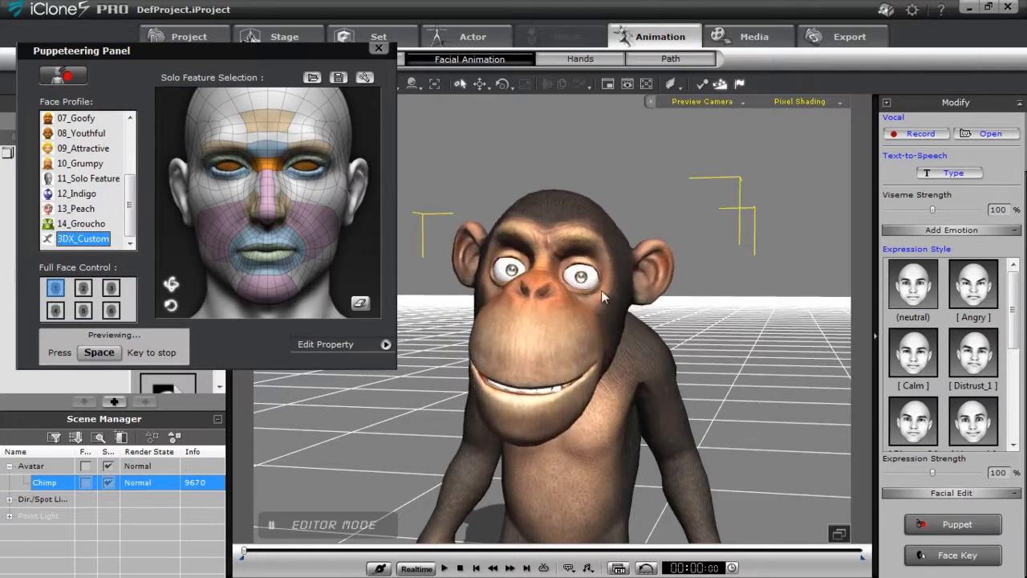
{"action": "key", "text": "space"}
{"action": "left_click", "coordinate": [54, 310]}
{"action": "left_click", "coordinate": [75, 348]}
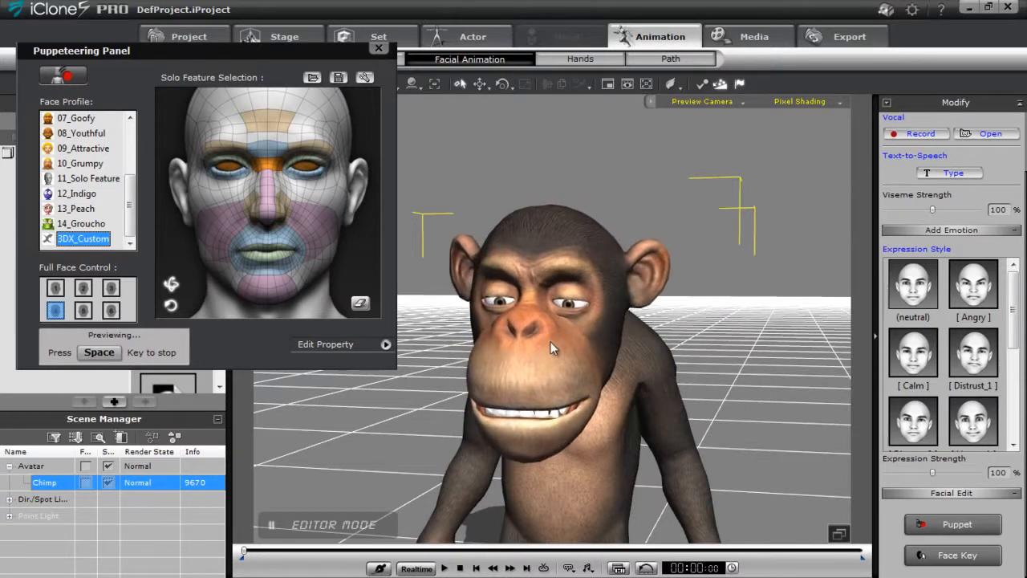
{"action": "key", "text": "space"}
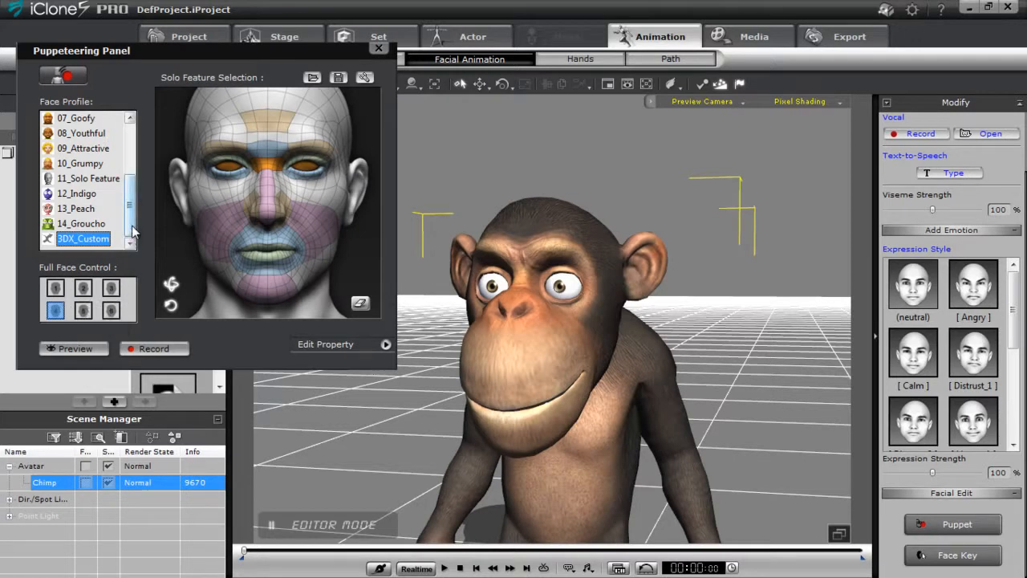
- Choose the 09_Attractive face profile and preview its first full face control on the chimp from a front close-up
{"action": "scroll", "coordinate": [132, 232], "scroll_direction": "up", "scroll_amount": 1}
{"action": "left_click", "coordinate": [87, 194]}
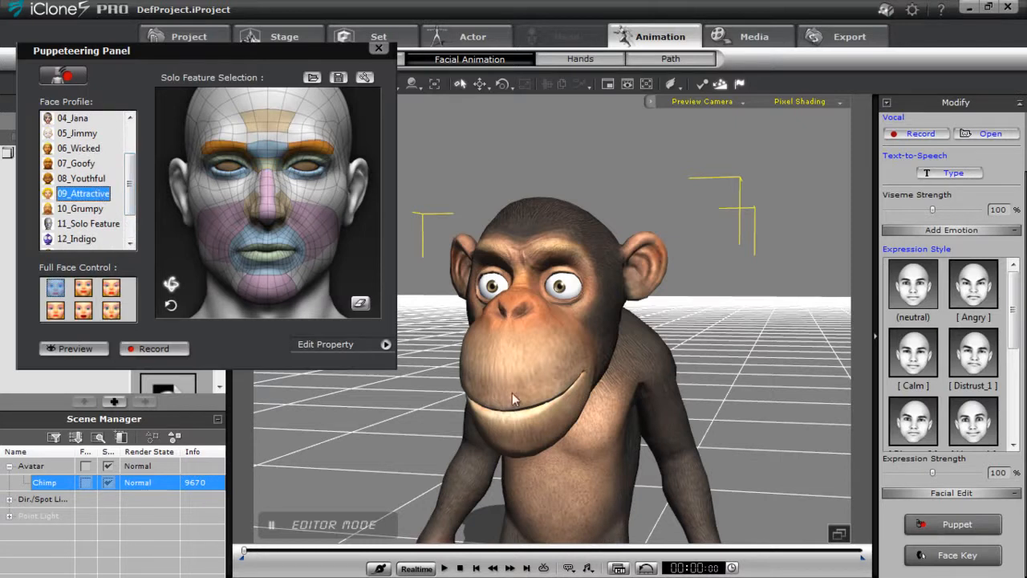
{"action": "middle_click_drag", "start_coordinate": [516, 423], "coordinate": [632, 399]}
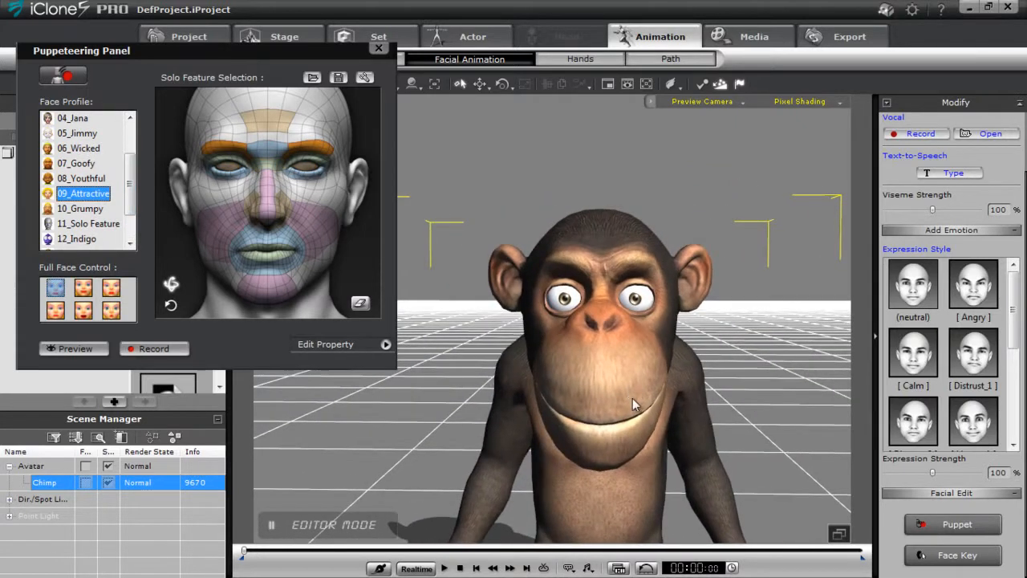
{"action": "middle_click_drag", "start_coordinate": [648, 444], "coordinate": [649, 484]}
{"action": "left_click", "coordinate": [93, 350]}
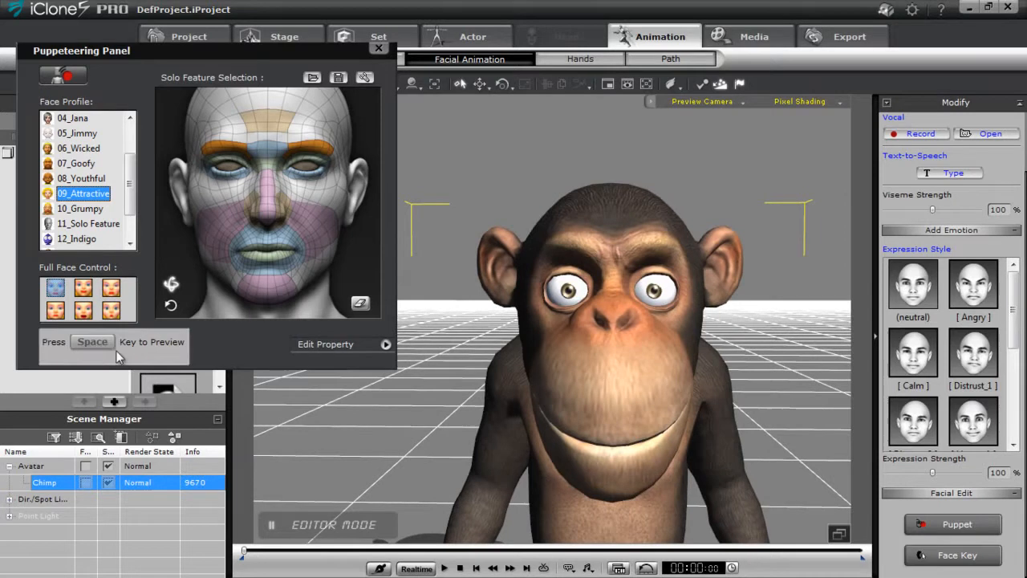
{"action": "key", "text": "space"}
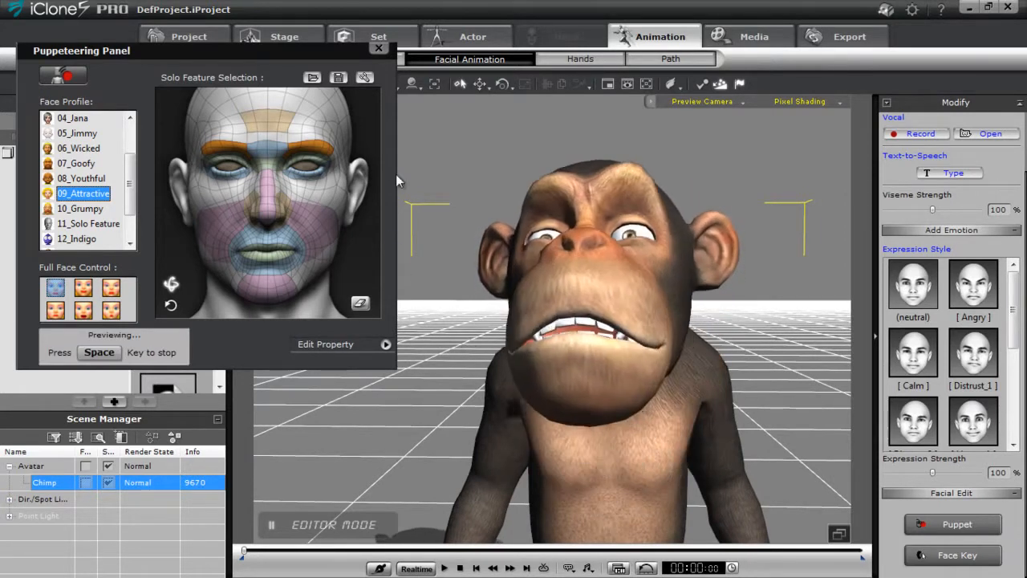
{"action": "key", "text": "space"}
- Preview the second full face control of the 09_Attractive profile and record about 6 seconds of facial motion with it
{"action": "left_click", "coordinate": [90, 289]}
{"action": "left_click", "coordinate": [74, 348]}
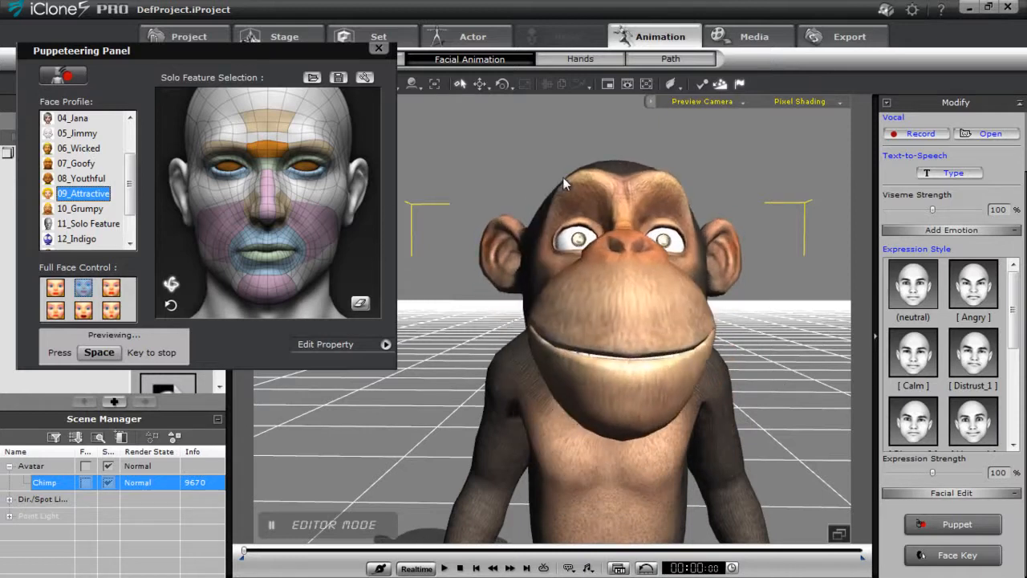
{"action": "key", "text": "space"}
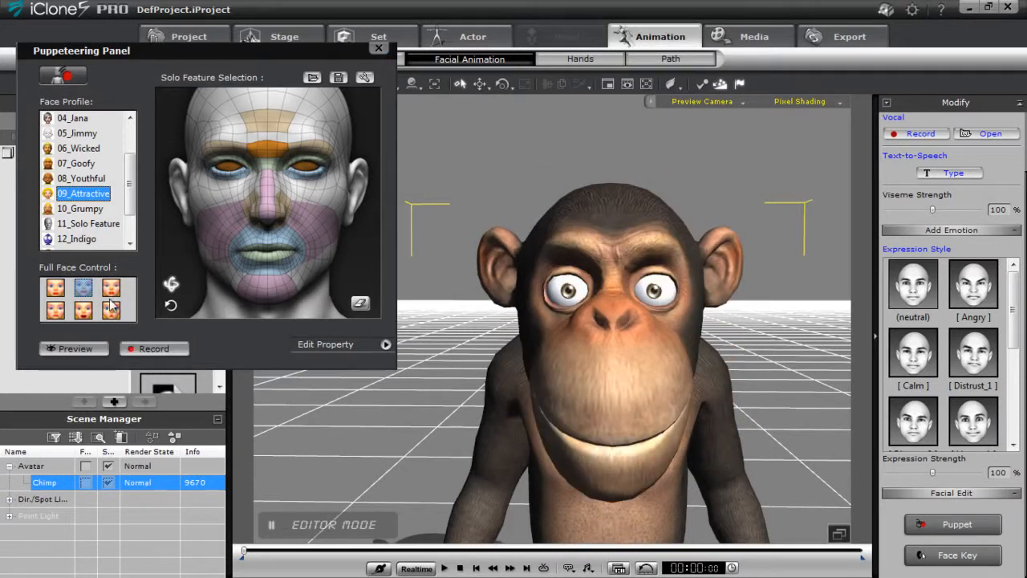
{"action": "left_click", "coordinate": [154, 349]}
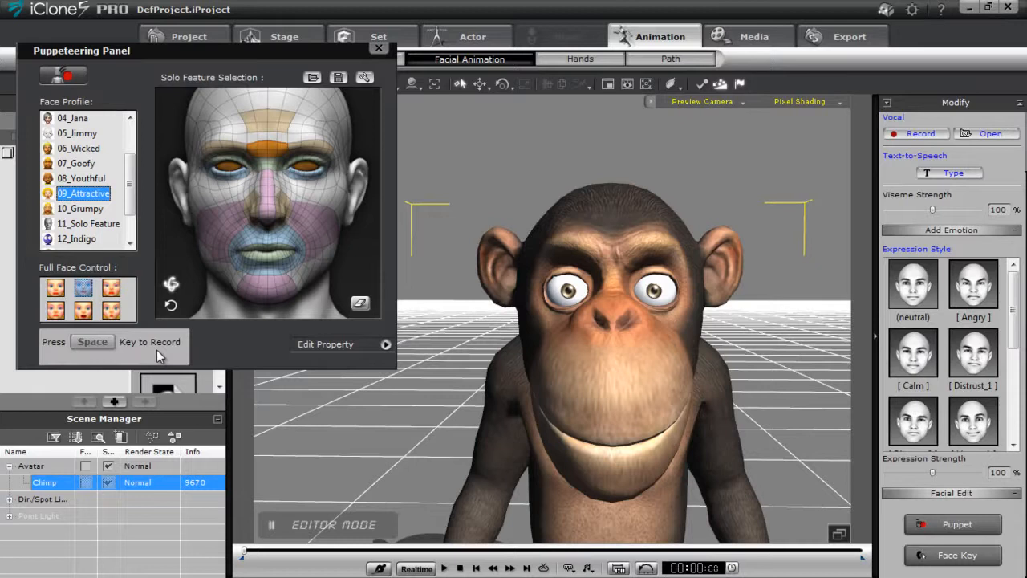
{"action": "key", "text": "space"}
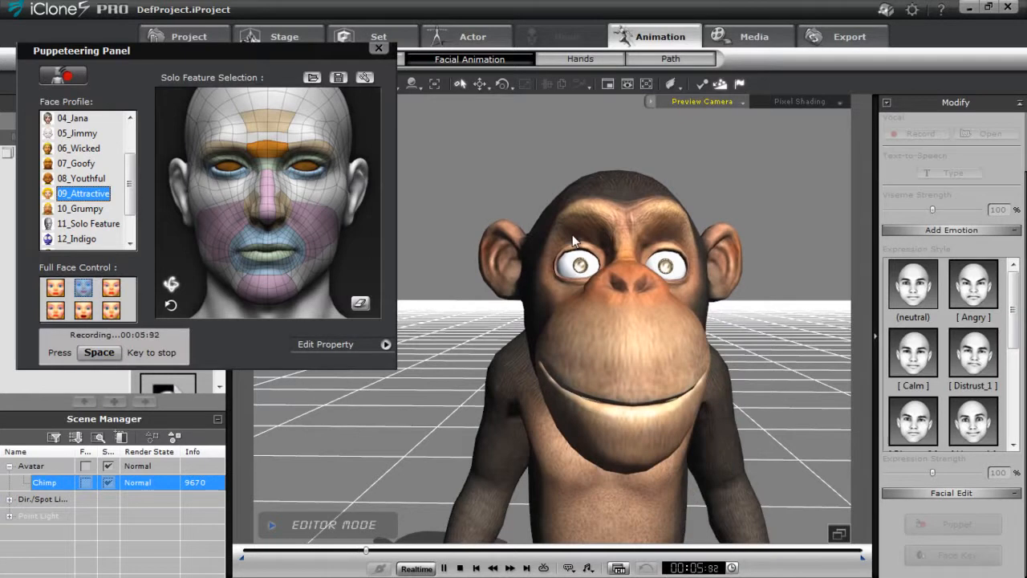
{"action": "key", "text": "space"}
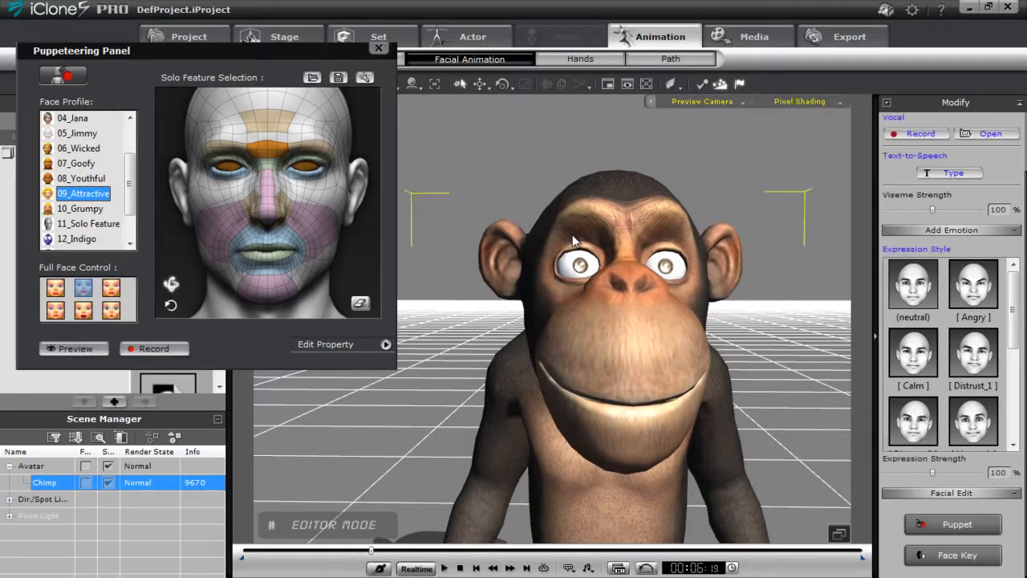
- Play back the recorded facial performance from the start and close the puppeteering controls
{"action": "left_click", "coordinate": [460, 567]}
{"action": "left_click", "coordinate": [445, 567]}
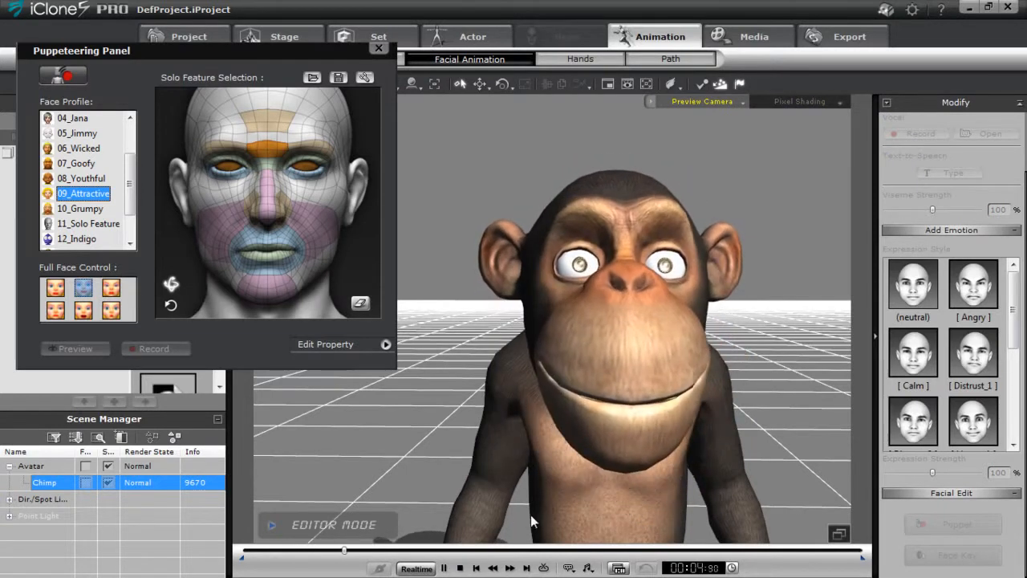
{"action": "left_click", "coordinate": [461, 569]}
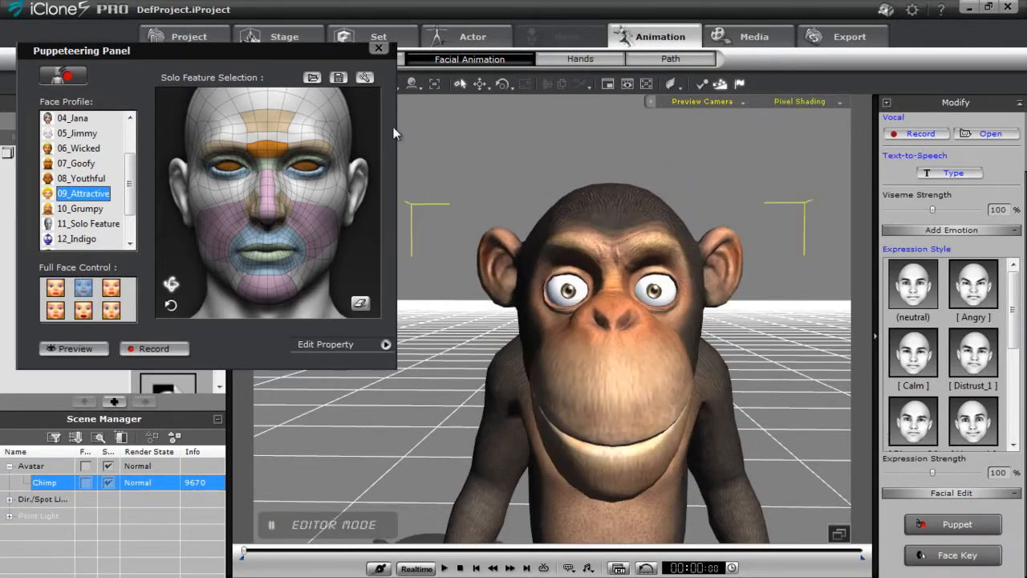
{"action": "left_click", "coordinate": [376, 51]}
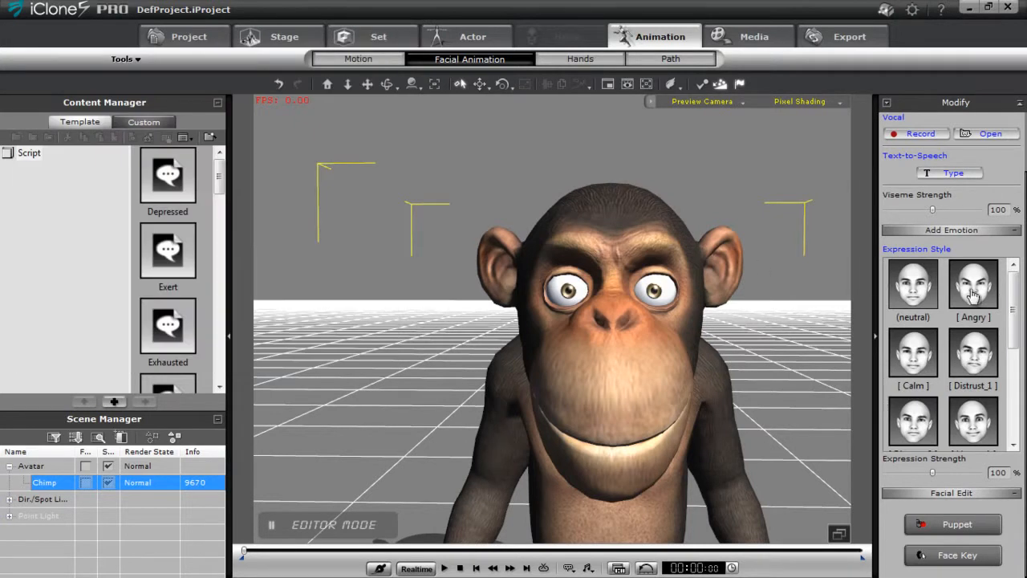
- Import Bragging.mp3 as the chimp's voice clip and stop its playback
{"action": "left_click_drag", "start_coordinate": [1026, 364], "coordinate": [1026, 261]}
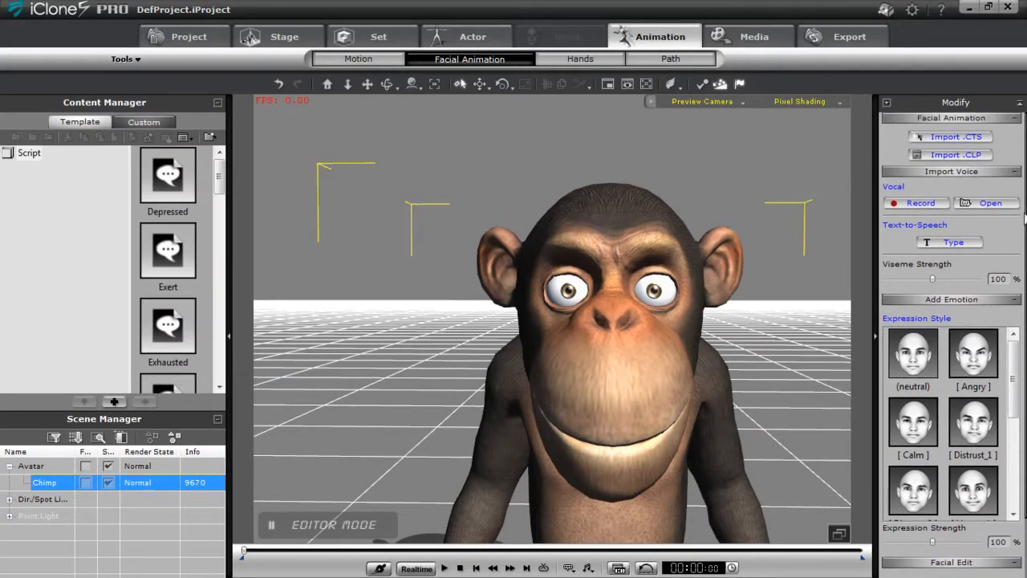
{"action": "left_click", "coordinate": [980, 205]}
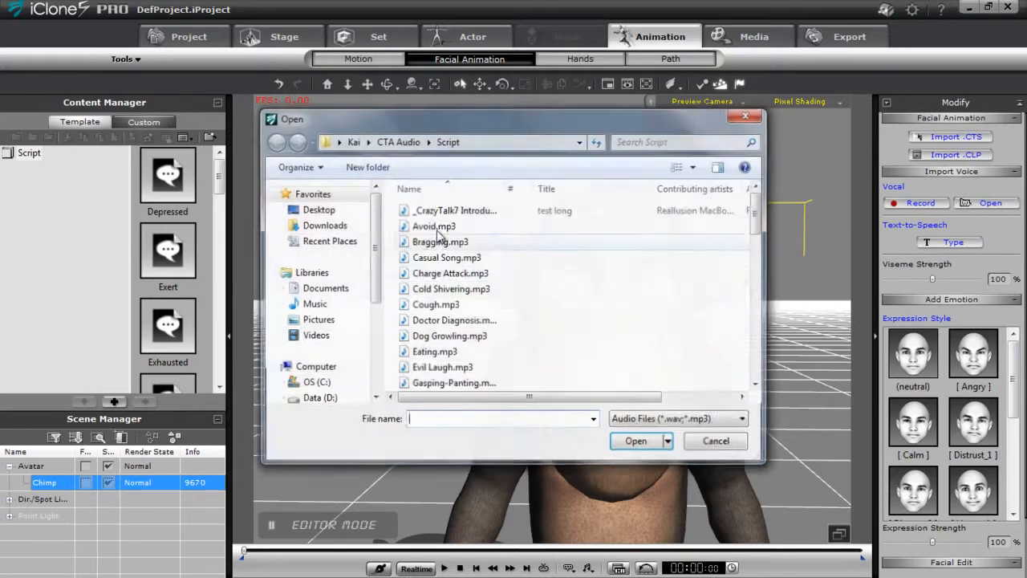
{"action": "left_click", "coordinate": [433, 241]}
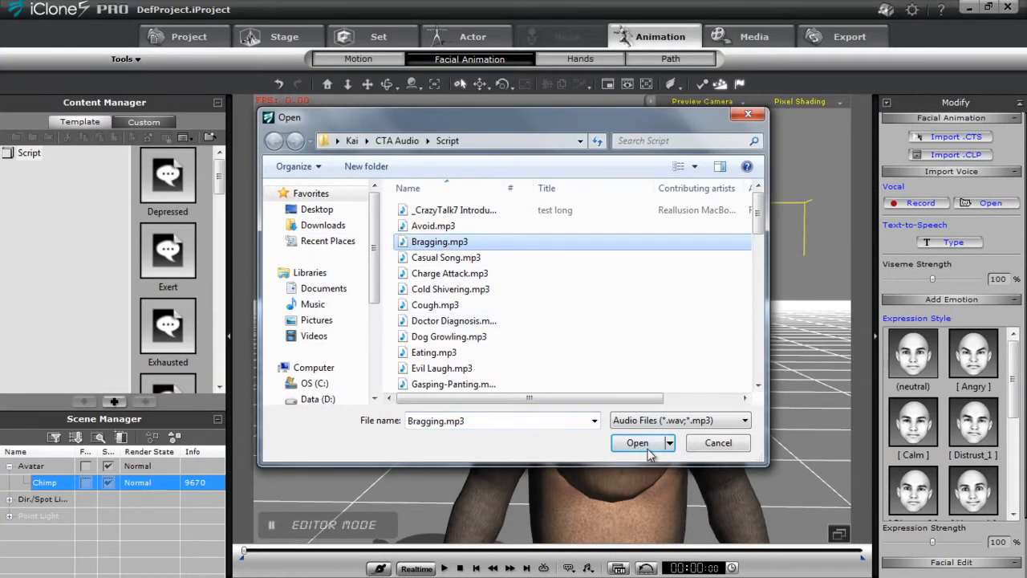
{"action": "left_click", "coordinate": [649, 444]}
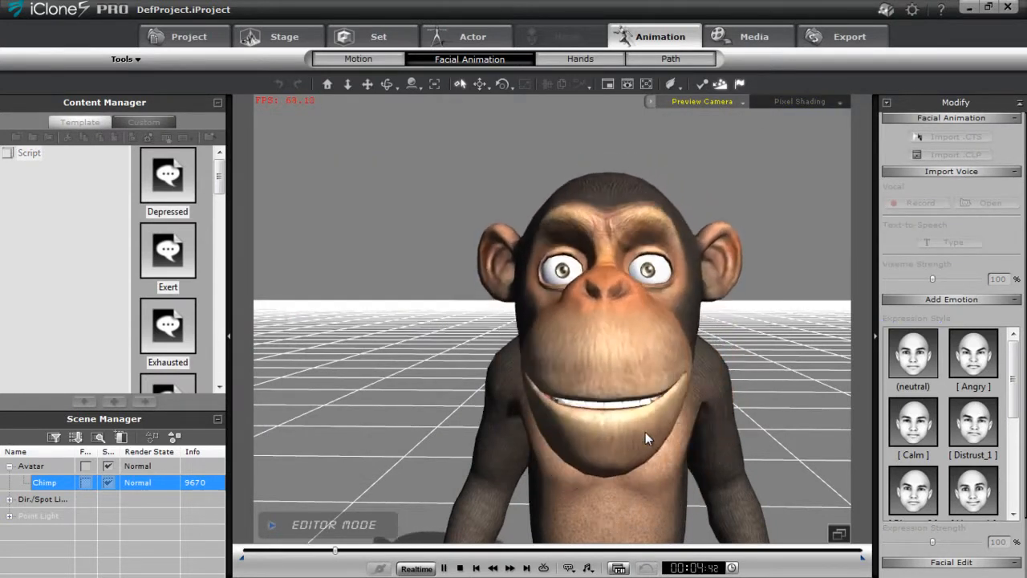
{"action": "left_click", "coordinate": [460, 567]}
{"action": "left_click", "coordinate": [461, 568]}
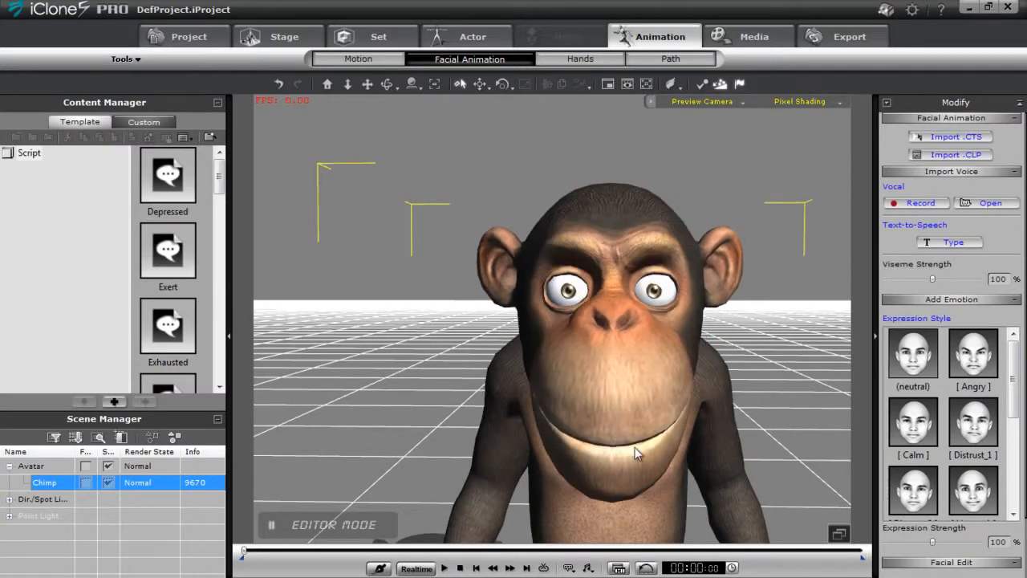
- Play back the chimp's lip-synced voice clip together with the recorded facial motion
{"action": "middle_click_drag", "start_coordinate": [677, 441], "coordinate": [638, 408]}
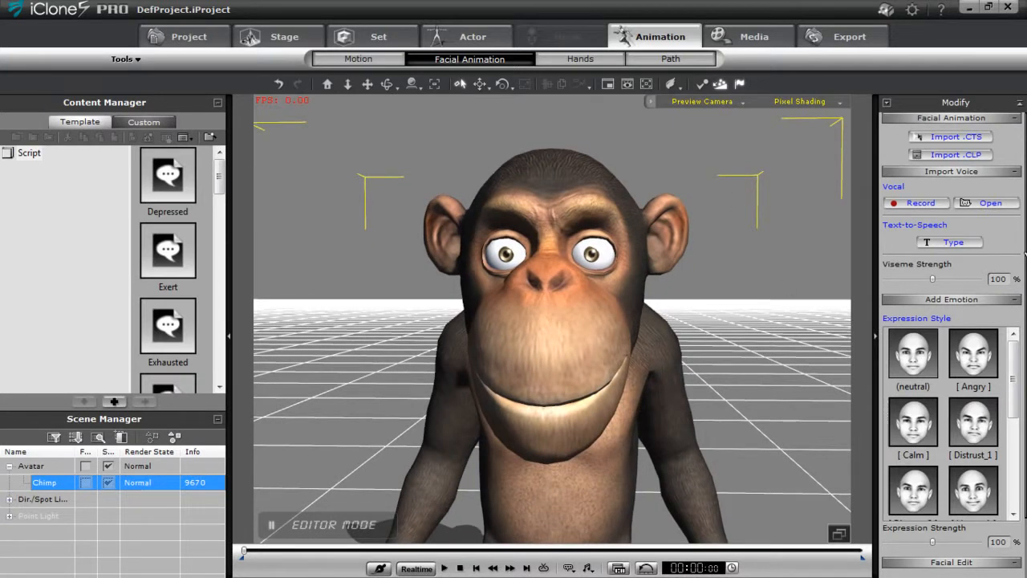
{"action": "left_click", "coordinate": [444, 567]}
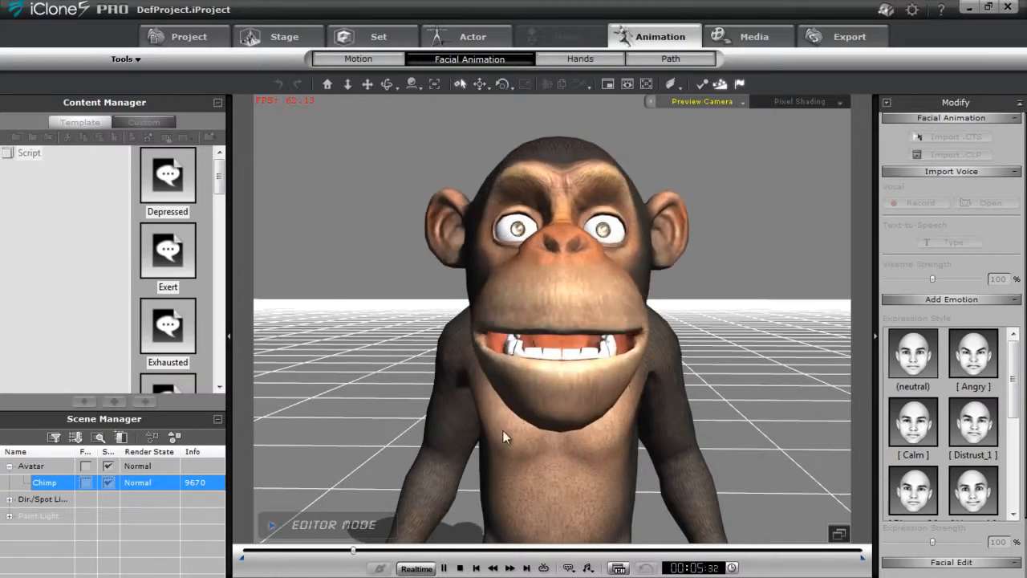
{"action": "left_click", "coordinate": [462, 568]}
- Examine the Auto-Blink presets in the Chimp's avatar settings without changing the selection
{"action": "left_click", "coordinate": [472, 36]}
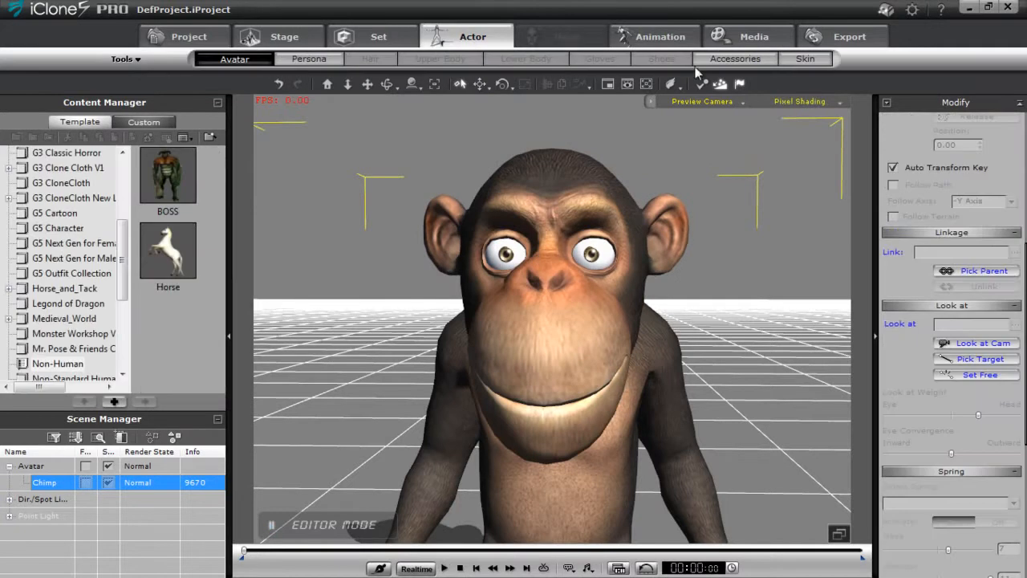
{"action": "left_click_drag", "start_coordinate": [1024, 255], "coordinate": [1008, 143]}
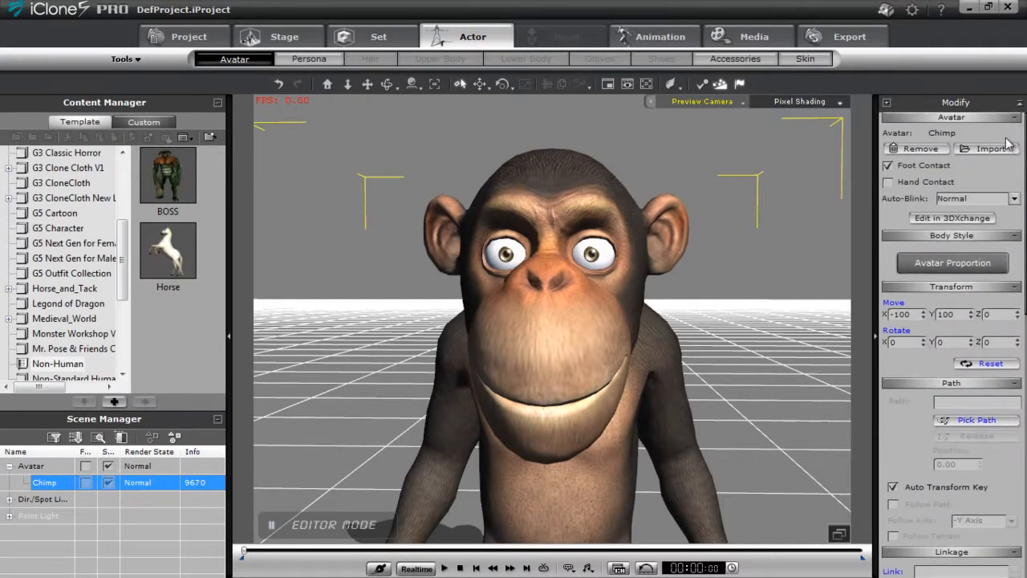
{"action": "left_click", "coordinate": [1007, 198]}
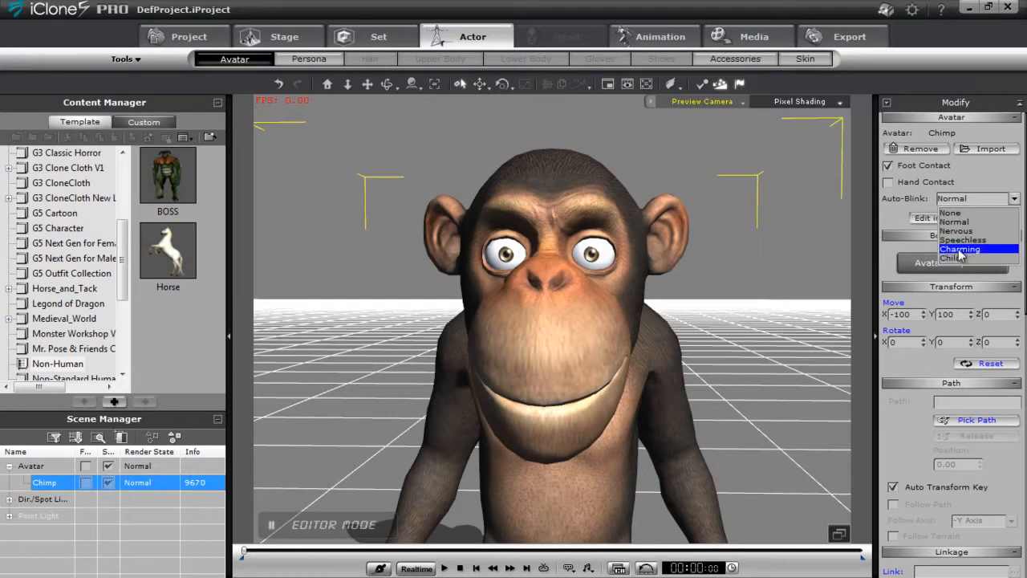
{"action": "left_click", "coordinate": [897, 212]}
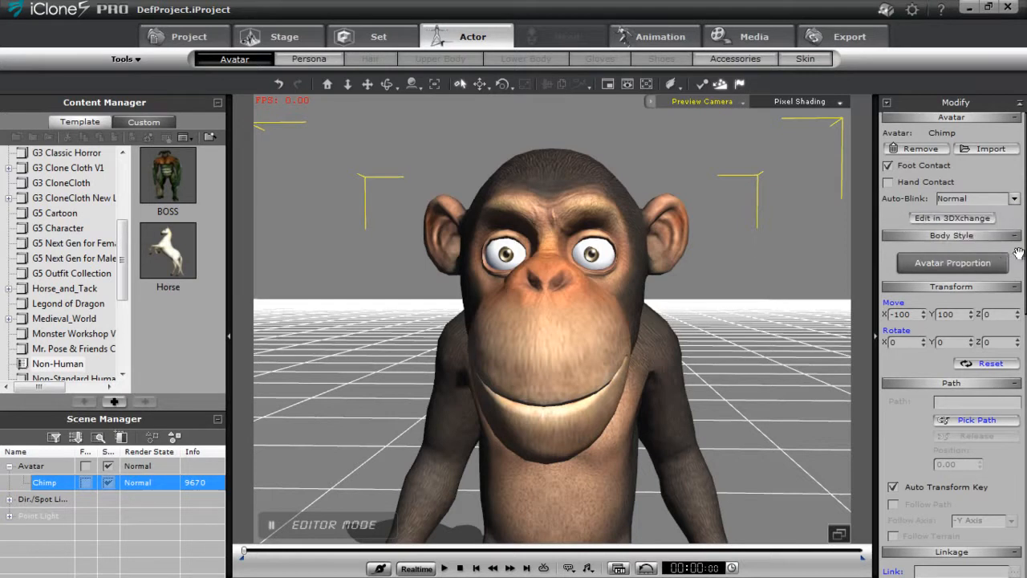
- Make the chimp look at the Preview Camera and check its gaze from different camera angles
{"action": "left_click_drag", "start_coordinate": [1024, 247], "coordinate": [1024, 369]}
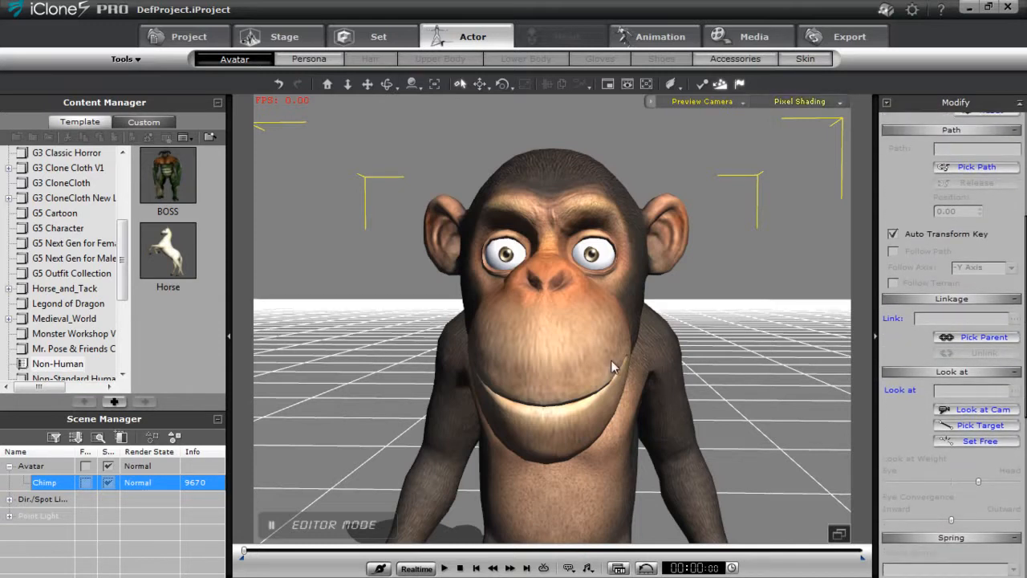
{"action": "left_click", "coordinate": [998, 411]}
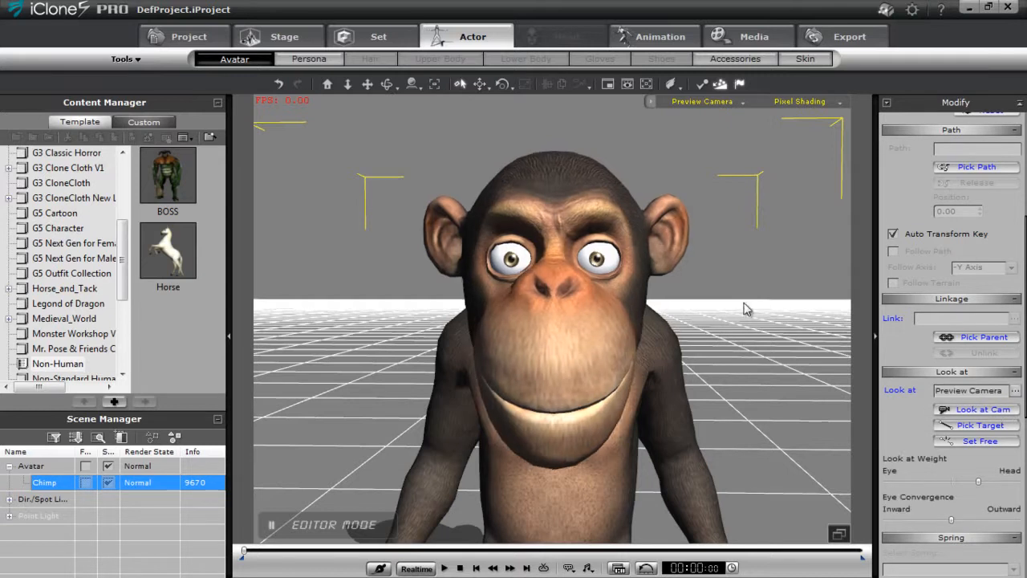
{"action": "right_click_drag", "start_coordinate": [760, 256], "coordinate": [683, 521]}
{"action": "right_click_drag", "start_coordinate": [640, 267], "coordinate": [710, 381]}
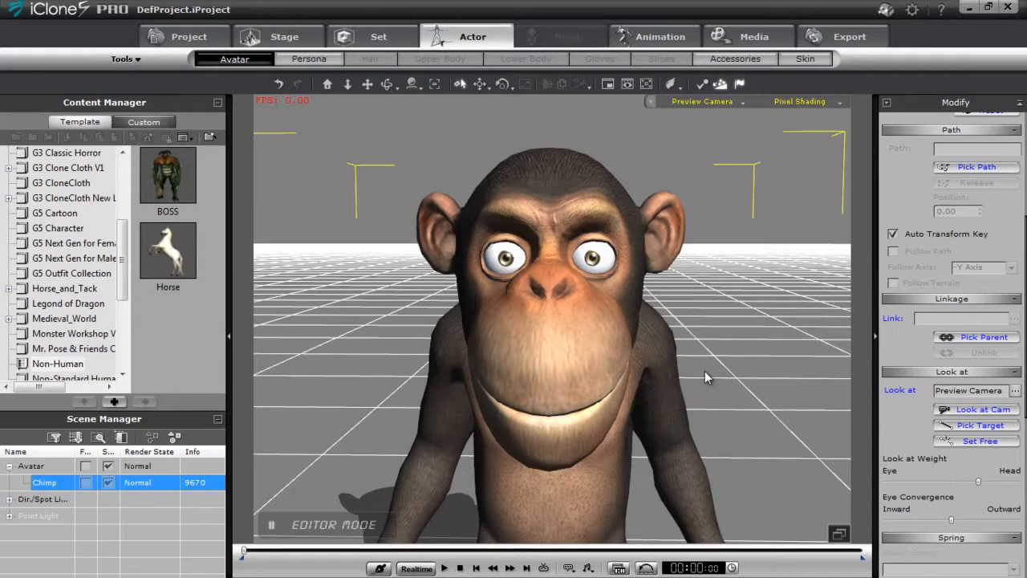
- Switch to Maya and examine the brow, cheek, nose and lip sliders in the chimp's Blend Shape editor
{"action": "key", "text": "alt+Tab"}
{"action": "key", "text": "Tab"}
{"action": "key", "text": "Tab"}
{"action": "key", "text": "Tab"}
{"action": "key", "text": "Tab"}
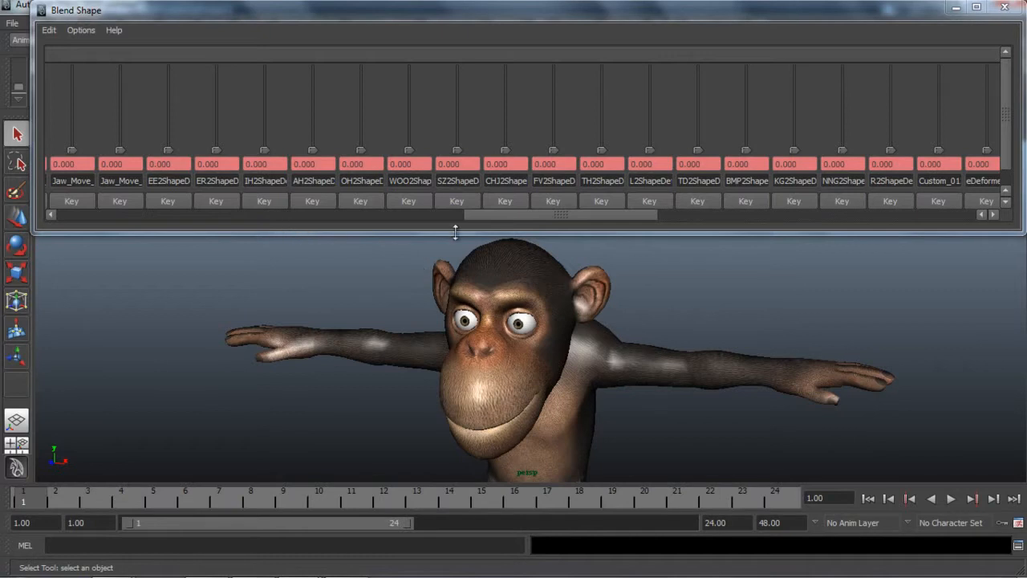
{"action": "left_click_drag", "start_coordinate": [517, 219], "coordinate": [139, 230]}
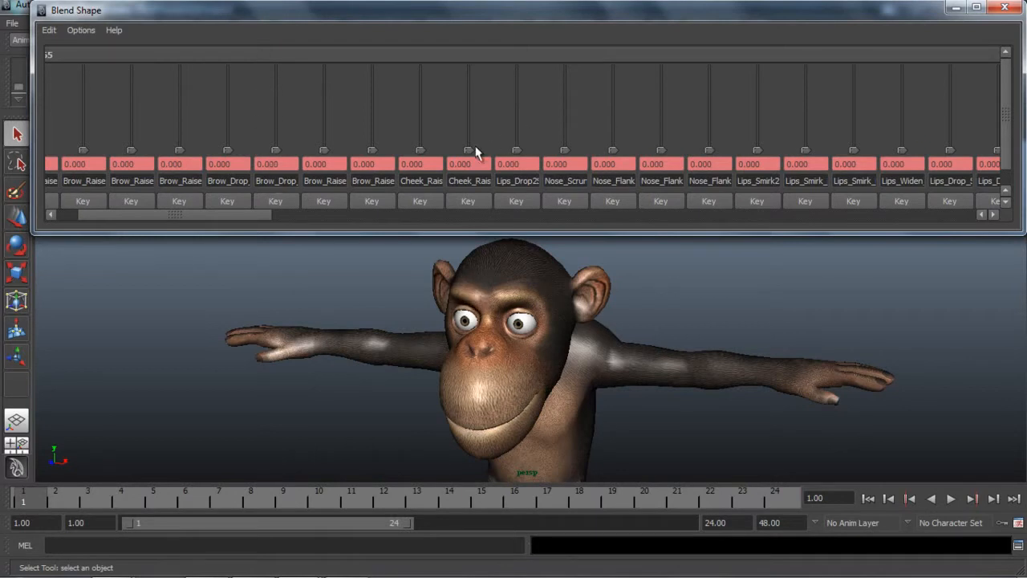
- Examine the remaining lip, eyelid, jaw and phoneme sliders in the chimp's Blend Shape editor
{"action": "left_click_drag", "start_coordinate": [465, 71], "coordinate": [668, 171]}
{"action": "left_click_drag", "start_coordinate": [247, 224], "coordinate": [404, 197]}
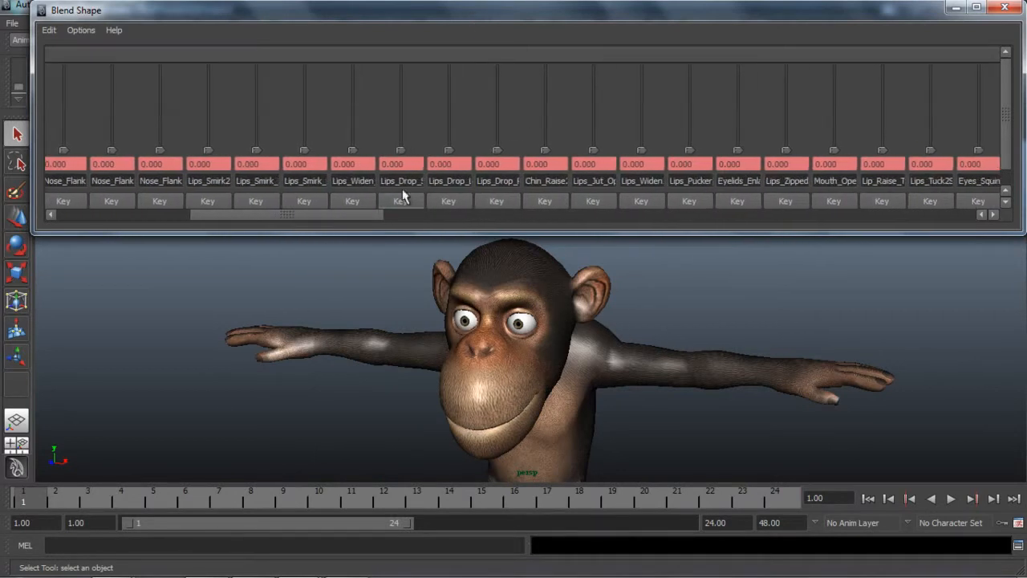
{"action": "left_click_drag", "start_coordinate": [450, 152], "coordinate": [578, 233]}
{"action": "left_click_drag", "start_coordinate": [444, 153], "coordinate": [473, 198]}
{"action": "left_click_drag", "start_coordinate": [686, 152], "coordinate": [677, 64]}
{"action": "left_click_drag", "start_coordinate": [681, 100], "coordinate": [671, 167]}
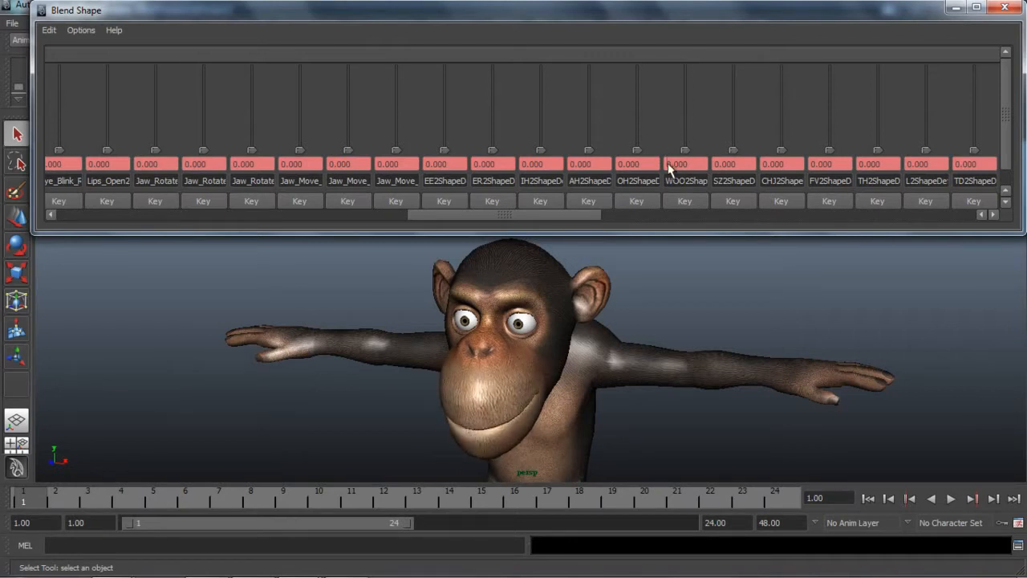
- Import Chimp.fbx from the FBX folder into iClone 3DXchange5 without importing animation or adjusting material color
{"action": "key", "text": "alt+Tab"}
{"action": "key", "text": "alt+Tab"}
{"action": "key", "text": "alt+Tab"}
{"action": "key", "text": "alt+Tab"}
{"action": "key", "text": "alt+Tab"}
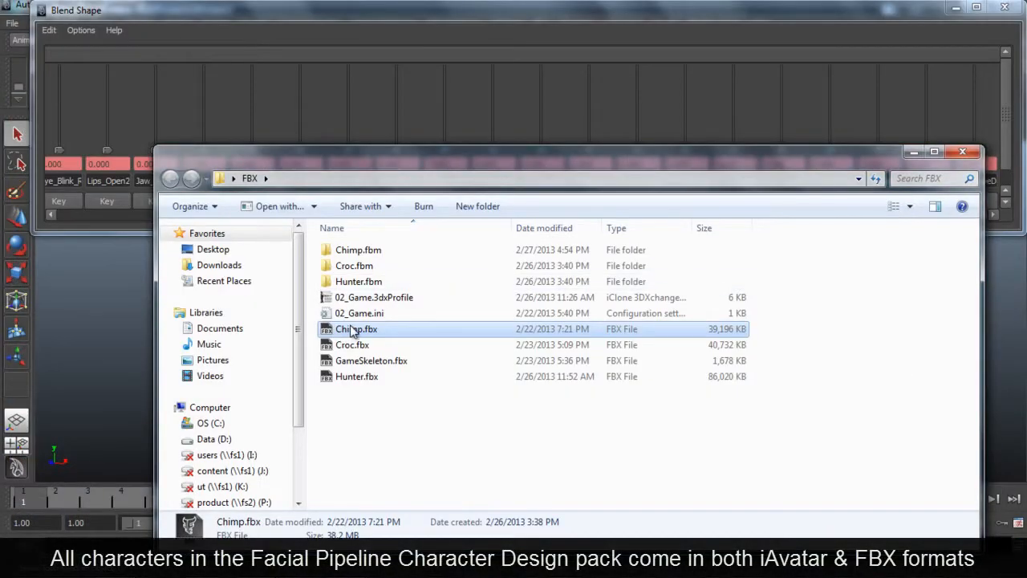
{"action": "left_click_drag", "start_coordinate": [354, 334], "coordinate": [518, 361]}
{"action": "key", "text": "alt+Tab"}
{"action": "key", "text": "alt+Tab"}
{"action": "key", "text": "alt+Tab"}
{"action": "key", "text": "alt+Tab"}
{"action": "key", "text": "alt+Tab"}
{"action": "key", "text": "alt+Tab"}
{"action": "key", "text": "alt+Tab"}
{"action": "key", "text": "alt+Tab"}
{"action": "key", "text": "alt+Tab"}
{"action": "key", "text": "alt+Tab"}
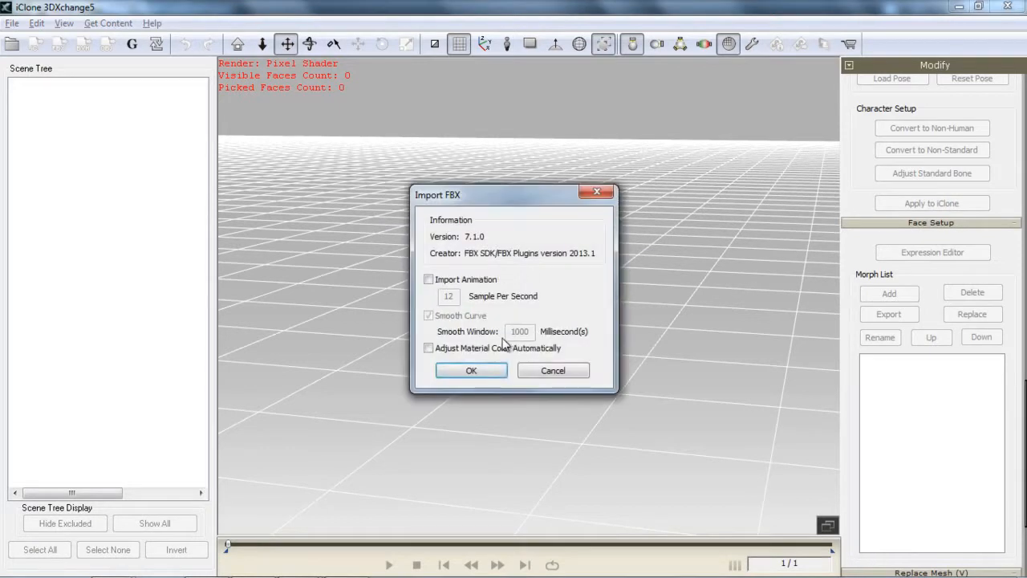
{"action": "left_click", "coordinate": [488, 373]}
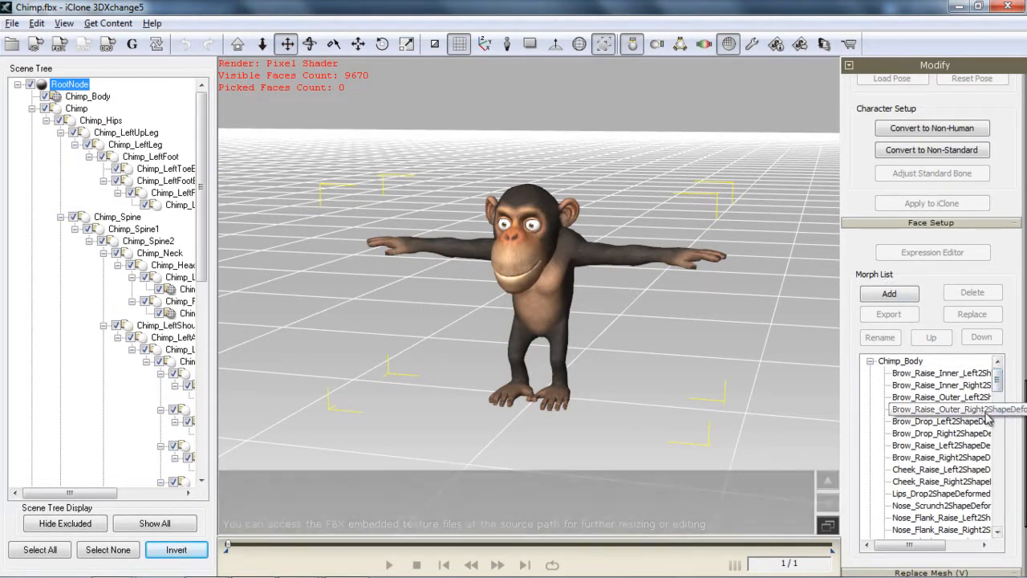
- Preview the Brow_Raise_Outer_Right, Brow_Raise_Right and Lips_Drop morphs of Chimp_Body on the chimp's face
{"action": "scroll", "coordinate": [649, 344], "scroll_direction": "up", "scroll_amount": 2}
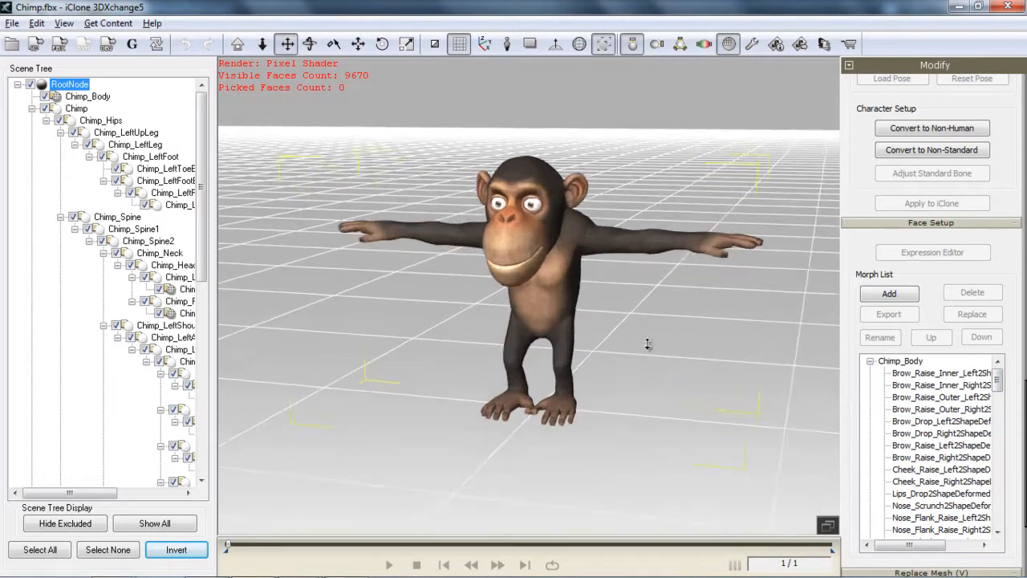
{"action": "scroll", "coordinate": [648, 343], "scroll_direction": "up", "scroll_amount": 3}
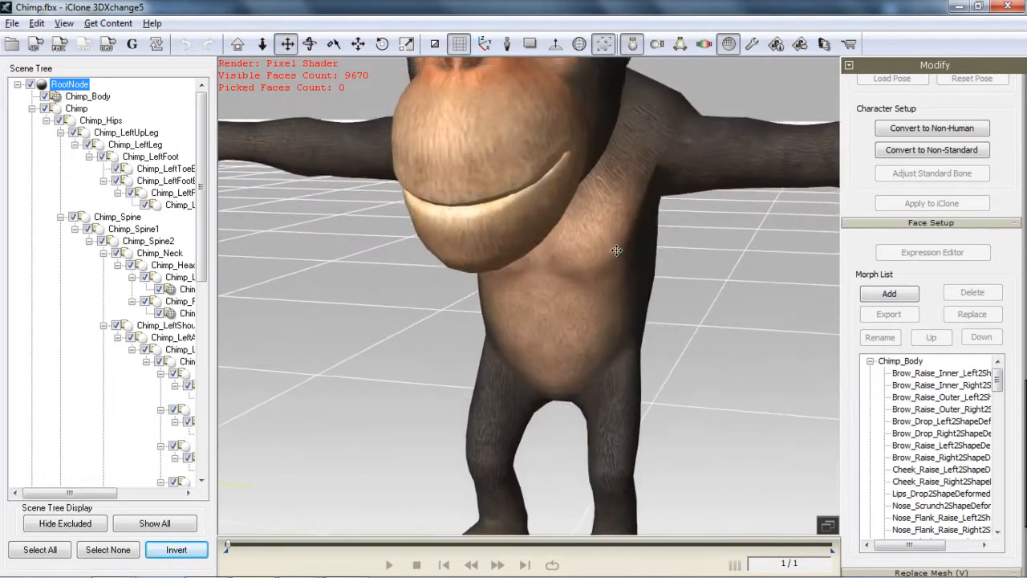
{"action": "scroll", "coordinate": [654, 361], "scroll_direction": "down", "scroll_amount": 2}
{"action": "scroll", "coordinate": [658, 374], "scroll_direction": "down", "scroll_amount": 1}
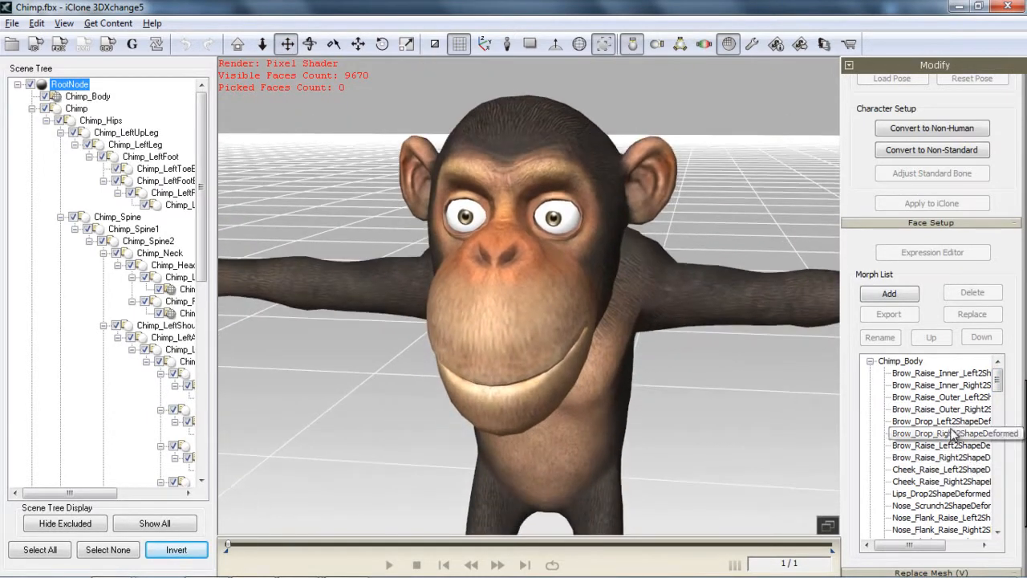
{"action": "left_click", "coordinate": [939, 409]}
{"action": "left_click", "coordinate": [939, 458]}
{"action": "left_click", "coordinate": [941, 494]}
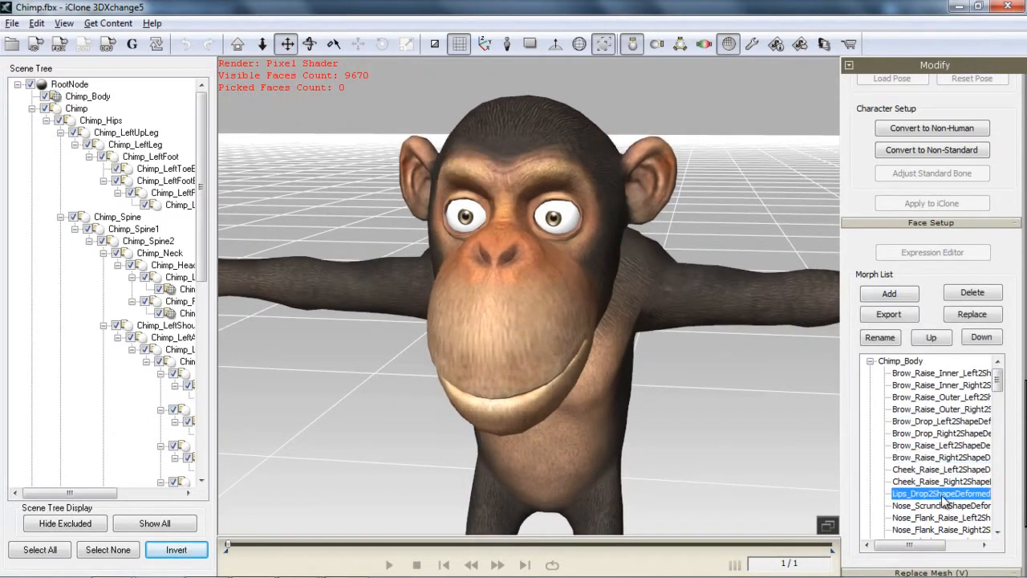
- Preview the EE, WOO and IH phoneme morphs from the Chimp_Body morph list
{"action": "left_click_drag", "start_coordinate": [997, 384], "coordinate": [999, 451]}
{"action": "left_click", "coordinate": [924, 362]}
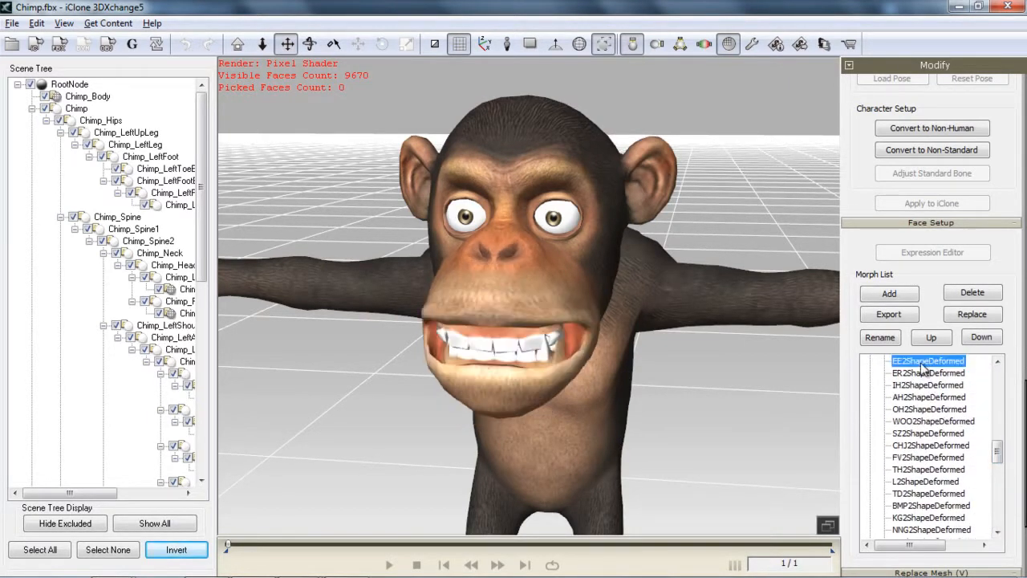
{"action": "left_click", "coordinate": [925, 420]}
{"action": "left_click", "coordinate": [927, 386]}
- Begin converting the chimp to a non-standard character and inspect its skeleton from an angle
{"action": "left_click_drag", "start_coordinate": [998, 453], "coordinate": [1025, 331]}
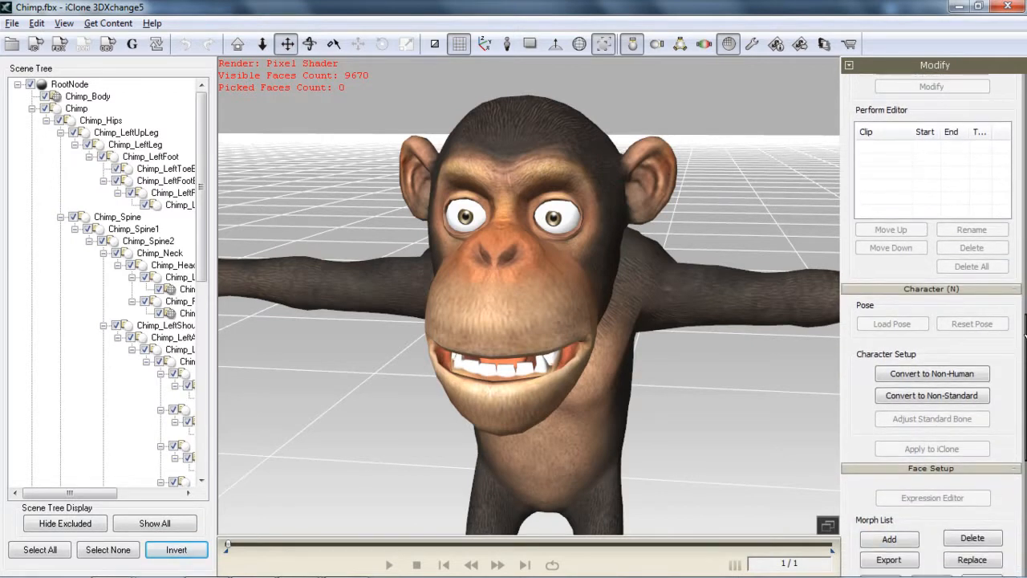
{"action": "left_click", "coordinate": [931, 396]}
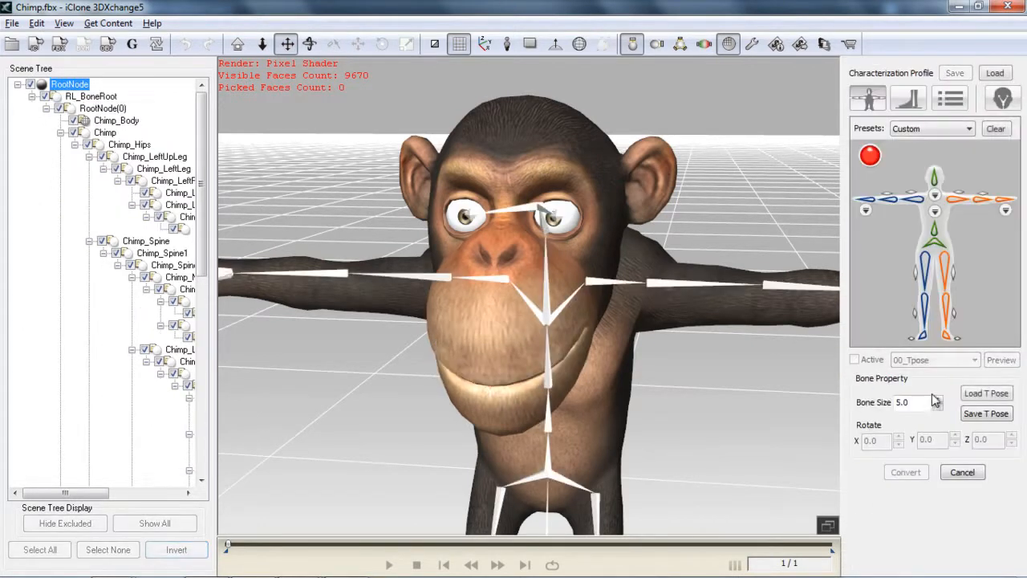
{"action": "right_click_drag", "start_coordinate": [719, 346], "coordinate": [631, 364]}
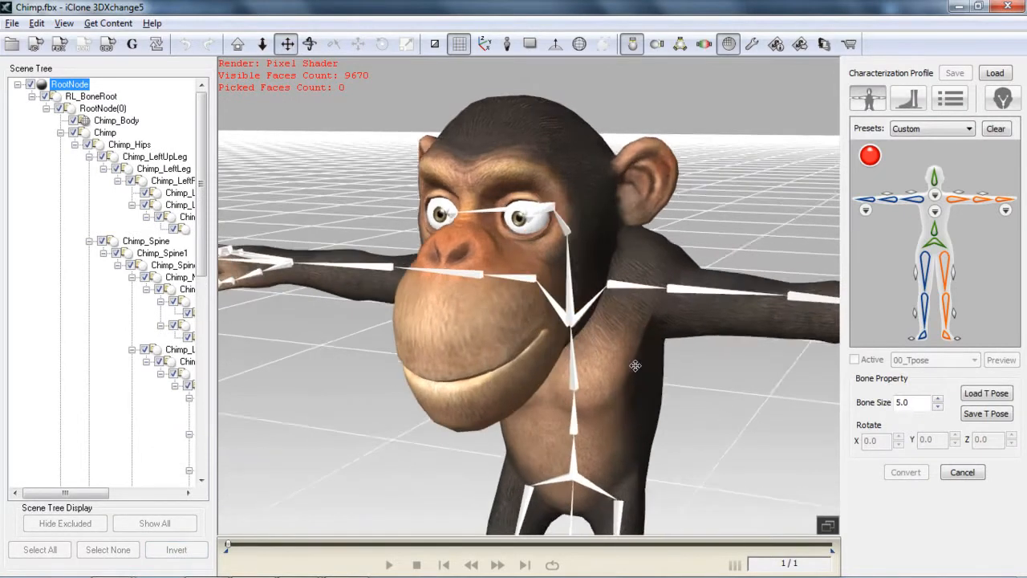
{"action": "scroll", "coordinate": [634, 364], "scroll_direction": "down", "scroll_amount": 3}
{"action": "middle_click_drag", "start_coordinate": [635, 385], "coordinate": [618, 293]}
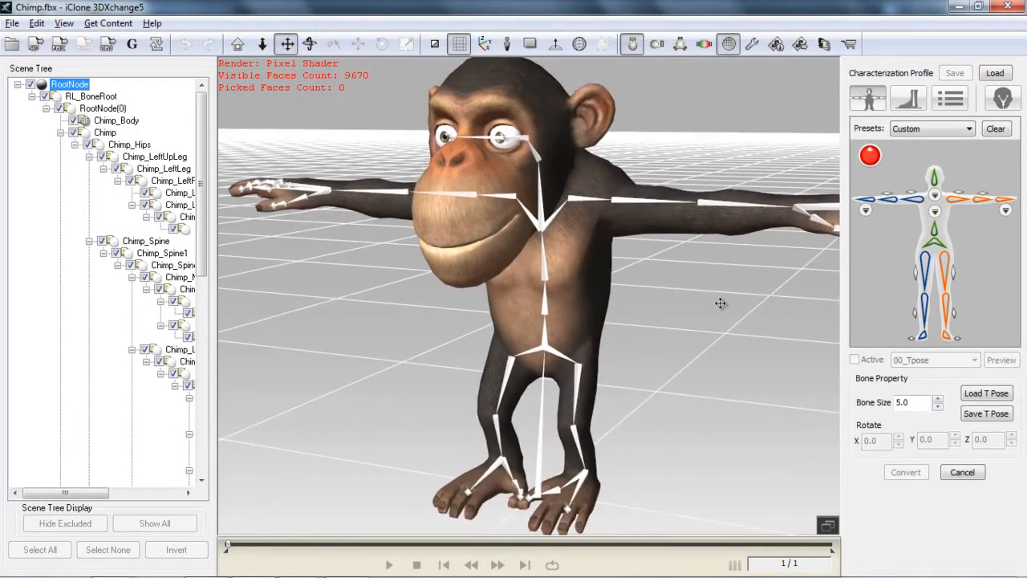
- Map the chimp's bones with the Maya Human-IK preset and activate the characterization
{"action": "left_click", "coordinate": [962, 130]}
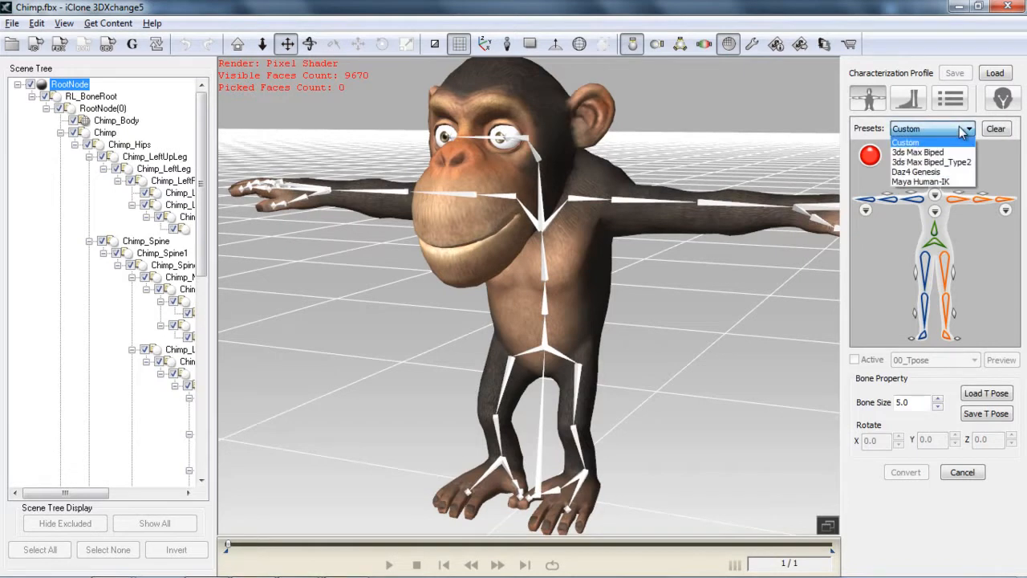
{"action": "left_click", "coordinate": [925, 182]}
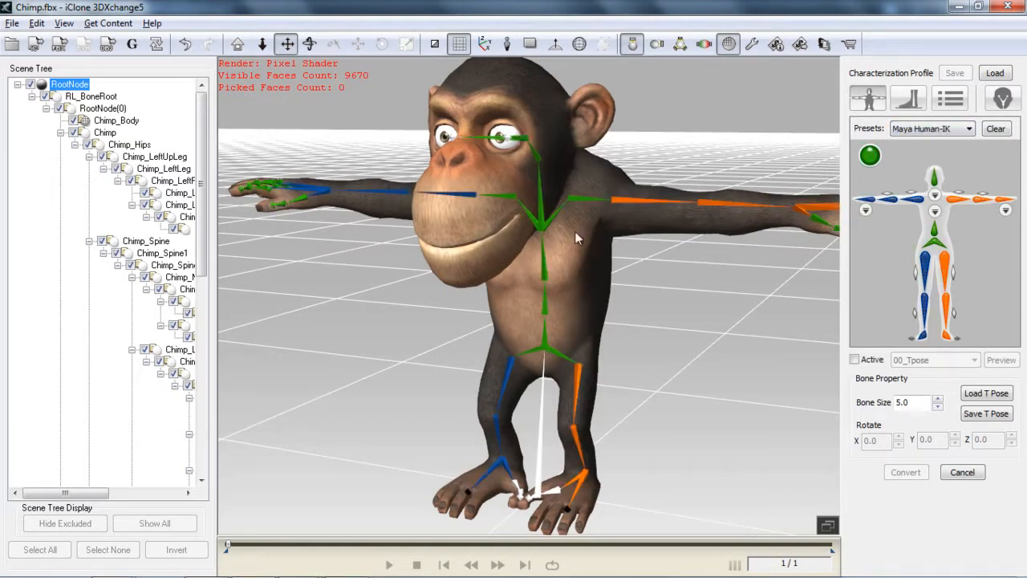
{"action": "right_click_drag", "start_coordinate": [545, 358], "coordinate": [470, 355]}
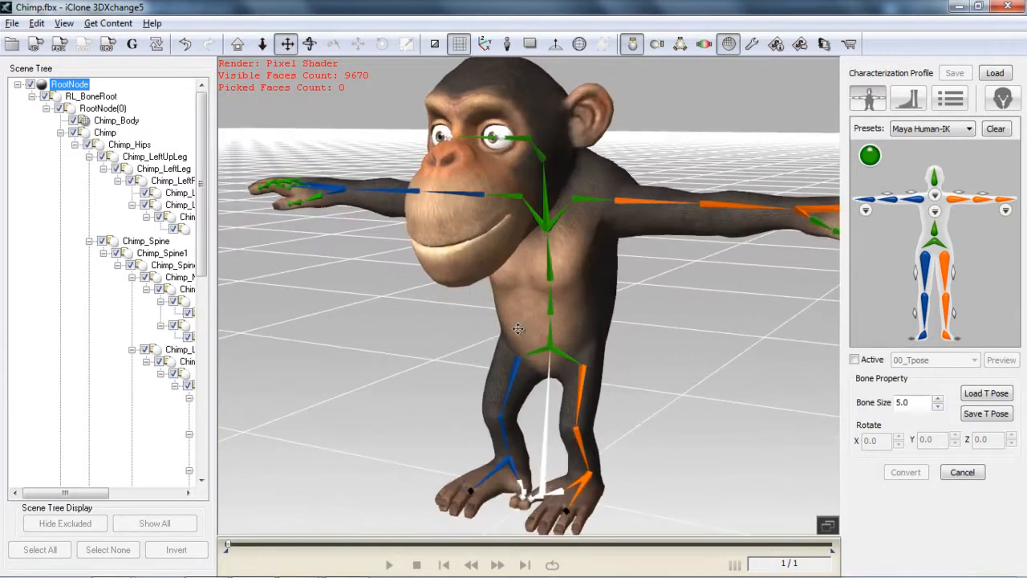
{"action": "scroll", "coordinate": [570, 277], "scroll_direction": "up", "scroll_amount": 2}
{"action": "right_click_drag", "start_coordinate": [569, 277], "coordinate": [606, 357]}
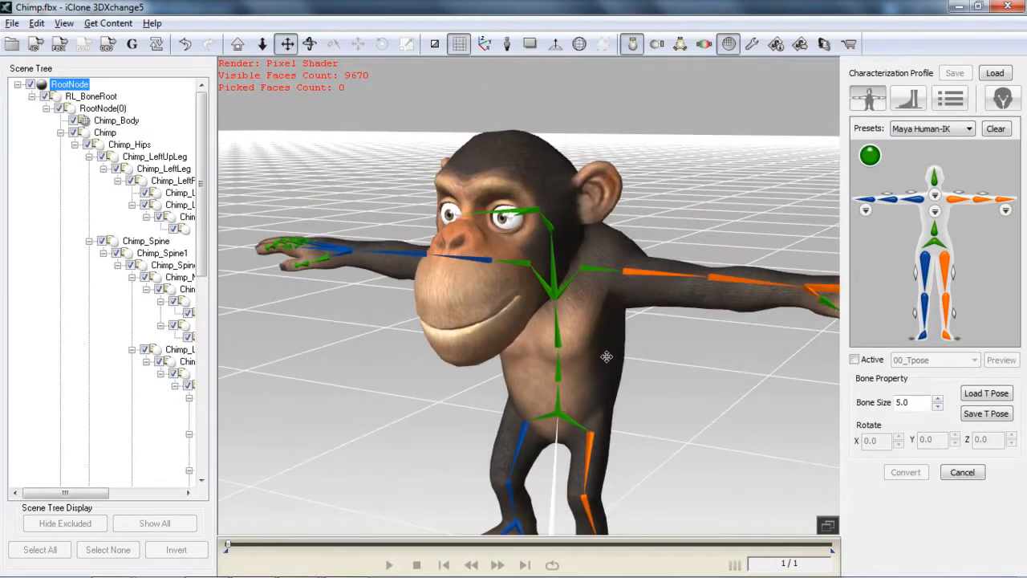
{"action": "left_click", "coordinate": [873, 361]}
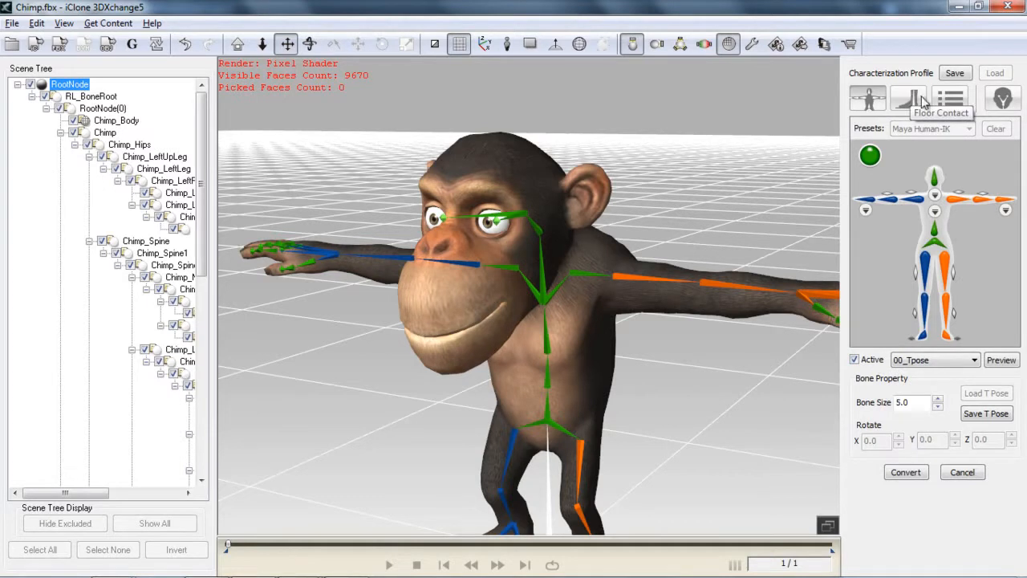
- Set the forward Hip Offset to 0 while viewing the chimp from the side
{"action": "left_click", "coordinate": [949, 99]}
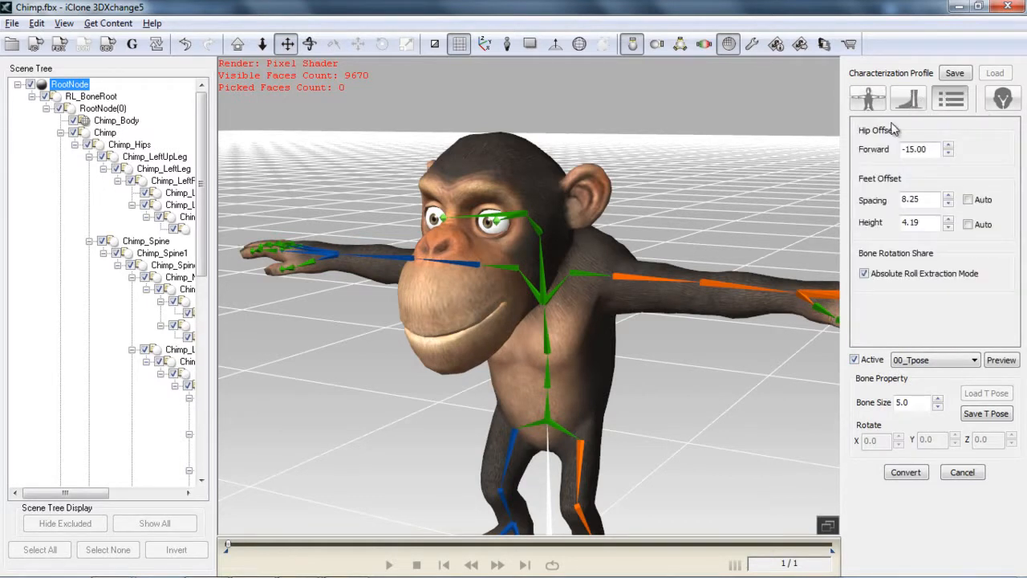
{"action": "right_click_drag", "start_coordinate": [711, 358], "coordinate": [349, 394]}
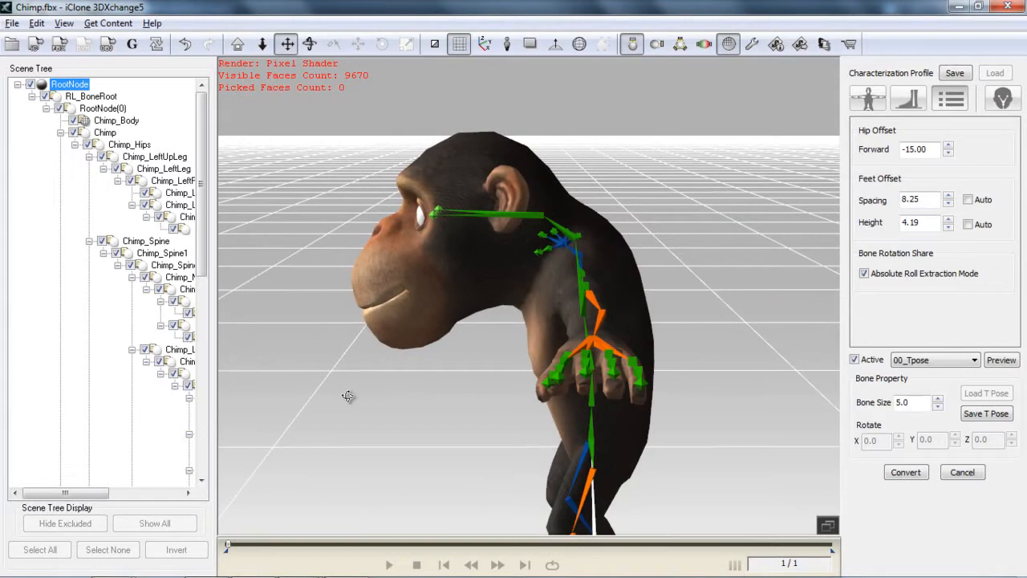
{"action": "double_click", "coordinate": [935, 150]}
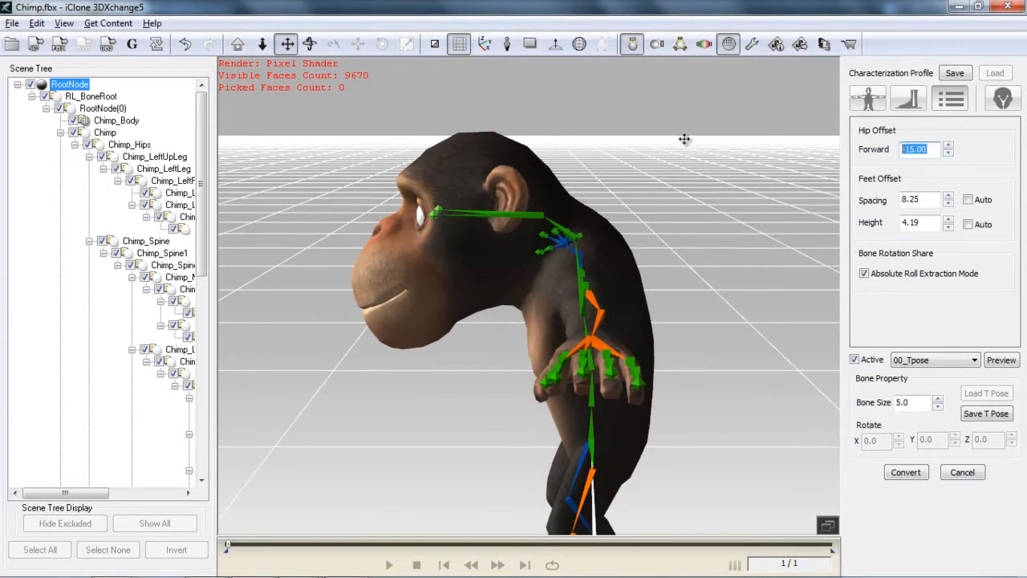
{"action": "type", "text": "0"}
{"action": "key", "text": "Return"}
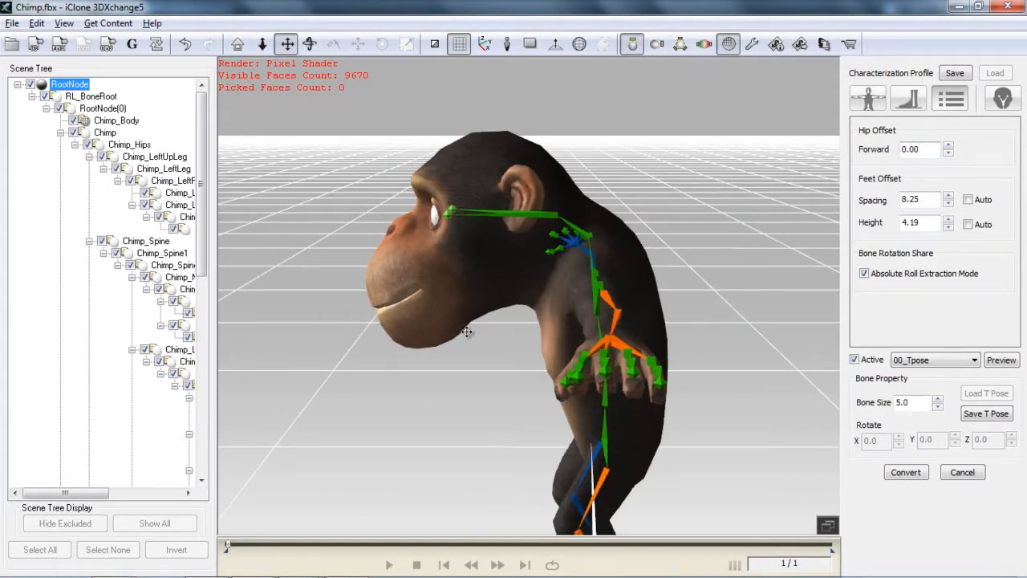
- In the face bone mapping, assign the Chimp_LeftEye bone as the Left Eye
{"action": "left_click", "coordinate": [1004, 100]}
{"action": "scroll", "coordinate": [582, 355], "scroll_direction": "up", "scroll_amount": 5}
{"action": "right_click_drag", "start_coordinate": [662, 326], "coordinate": [552, 335]}
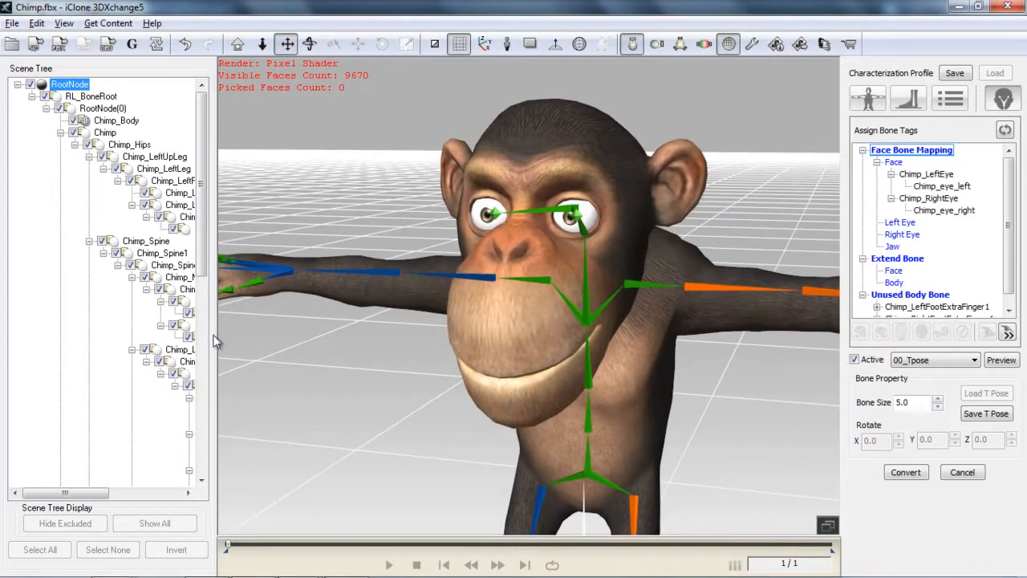
{"action": "left_click", "coordinate": [547, 210]}
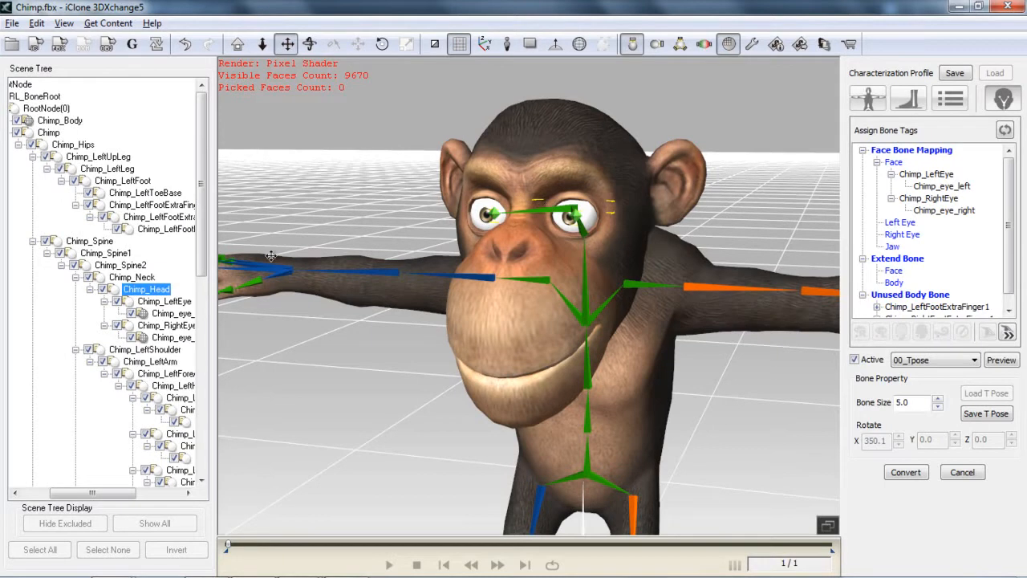
{"action": "left_click", "coordinate": [164, 304]}
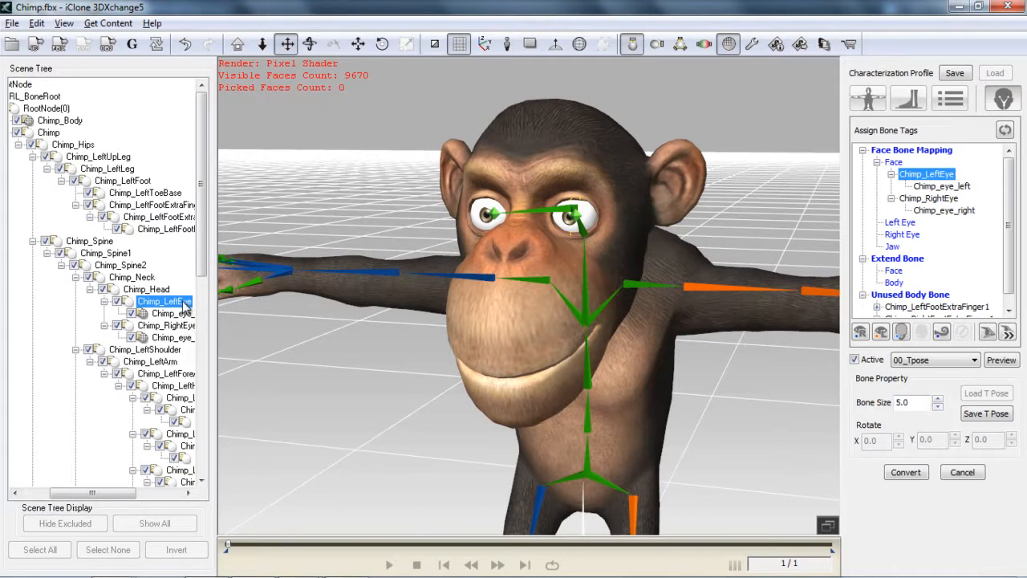
{"action": "left_click", "coordinate": [881, 333]}
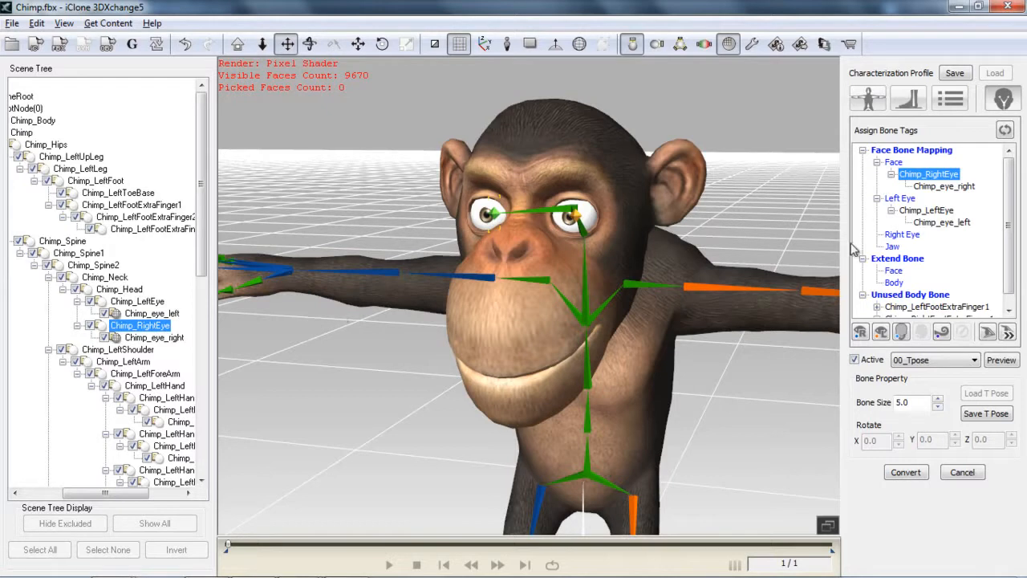
- Assign the Chimp_RightEye bone as the Right Eye and check the mapped eyes on the chimp
{"action": "left_click", "coordinate": [860, 334]}
{"action": "right_click_drag", "start_coordinate": [434, 288], "coordinate": [499, 323]}
{"action": "right_click_drag", "start_coordinate": [644, 339], "coordinate": [554, 262]}
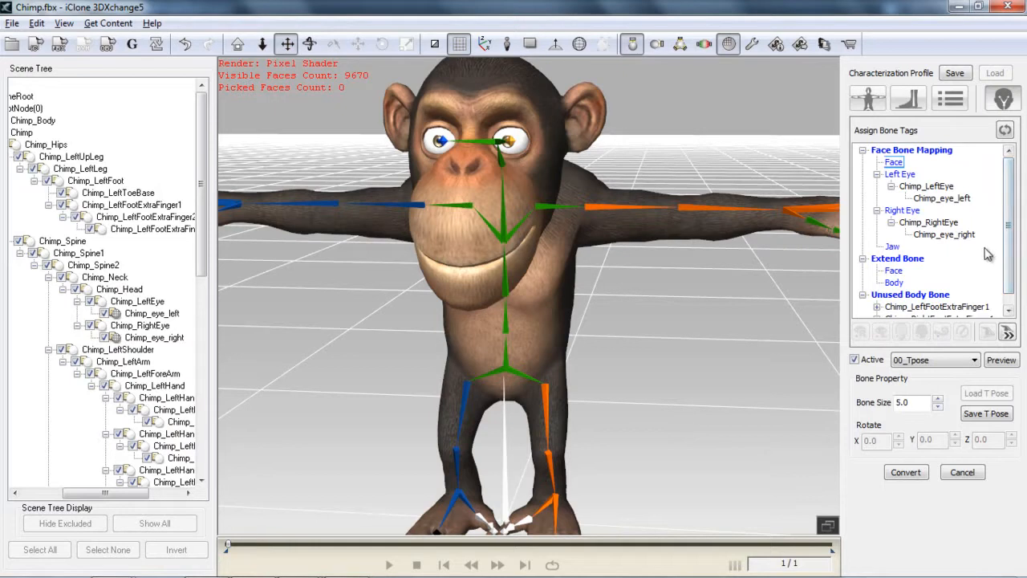
- Complete the chimp's conversion to a non-standard character and view the converted model
{"action": "left_click", "coordinate": [905, 472]}
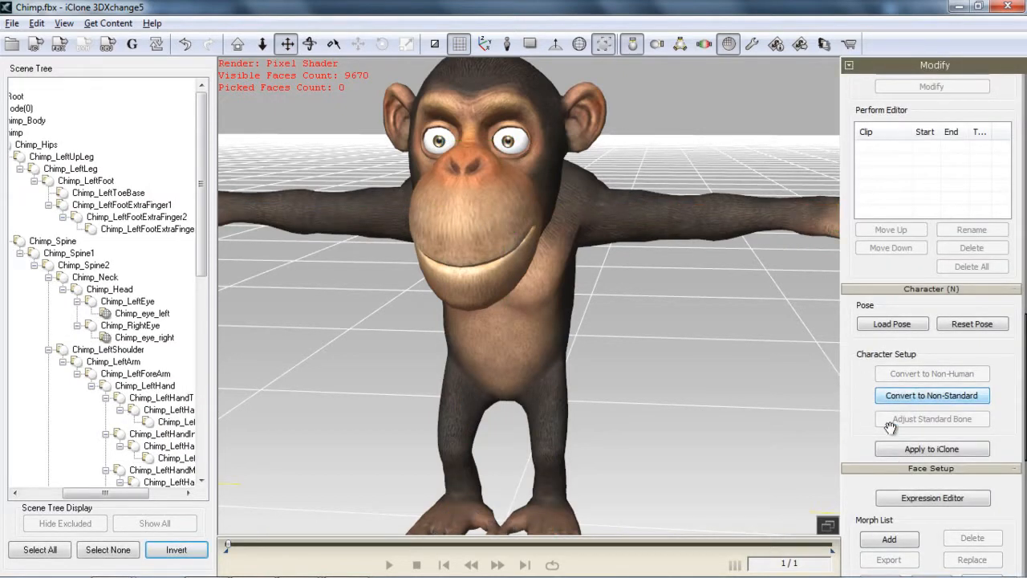
{"action": "middle_click_drag", "start_coordinate": [608, 255], "coordinate": [573, 333]}
{"action": "right_click_drag", "start_coordinate": [573, 332], "coordinate": [650, 337]}
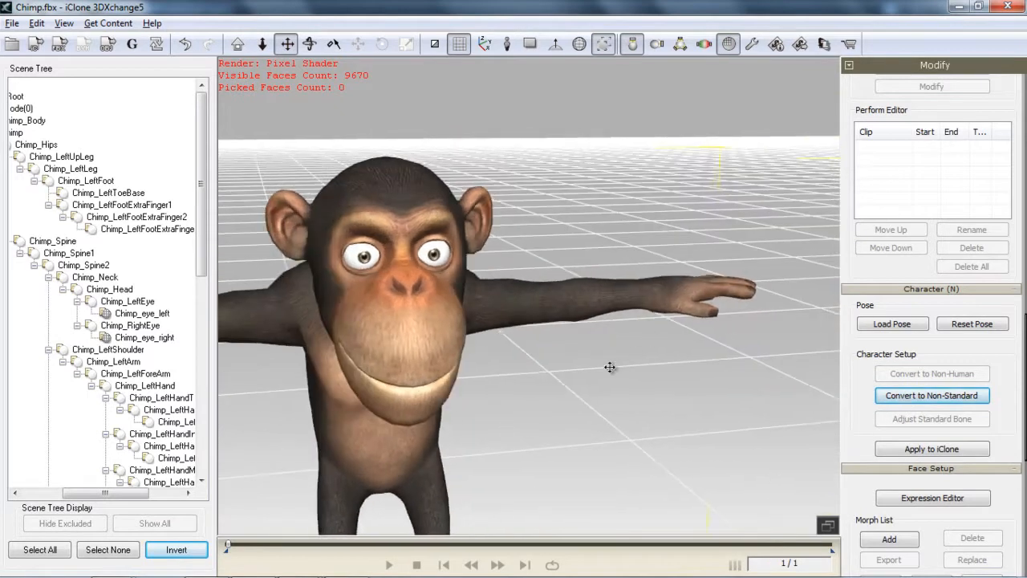
{"action": "middle_click_drag", "start_coordinate": [619, 368], "coordinate": [623, 329]}
- Open the Expression Editor and preview the chimp's Head Orientation and Head Tilting poses
{"action": "scroll", "coordinate": [931, 321], "scroll_direction": "down", "scroll_amount": 8}
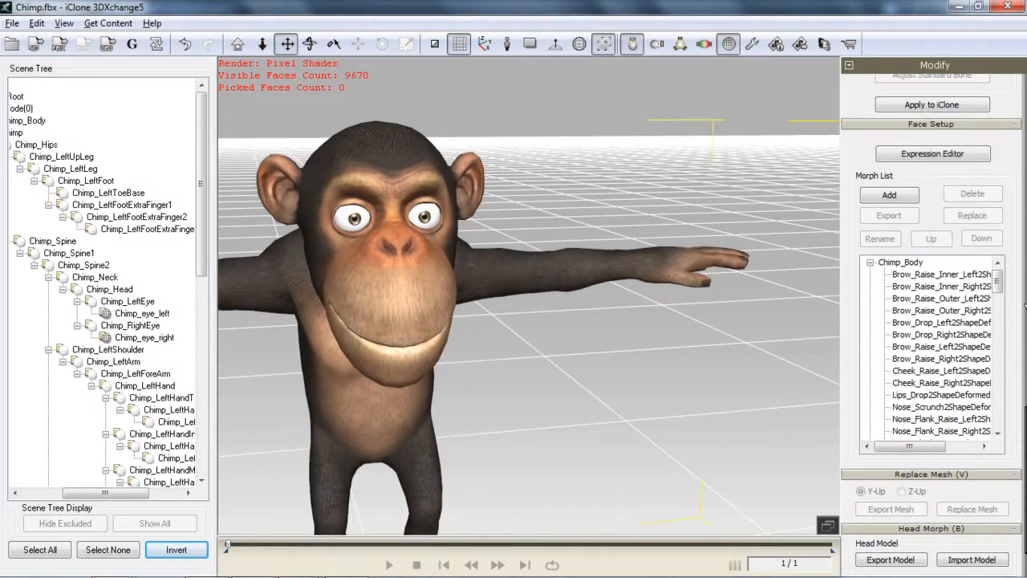
{"action": "left_click", "coordinate": [944, 159]}
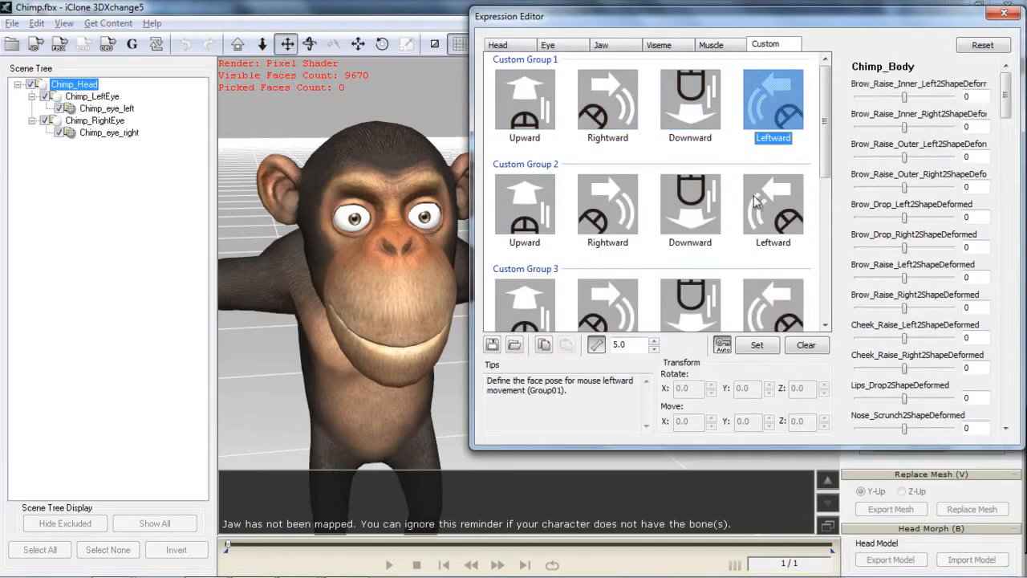
{"action": "left_click", "coordinate": [499, 45]}
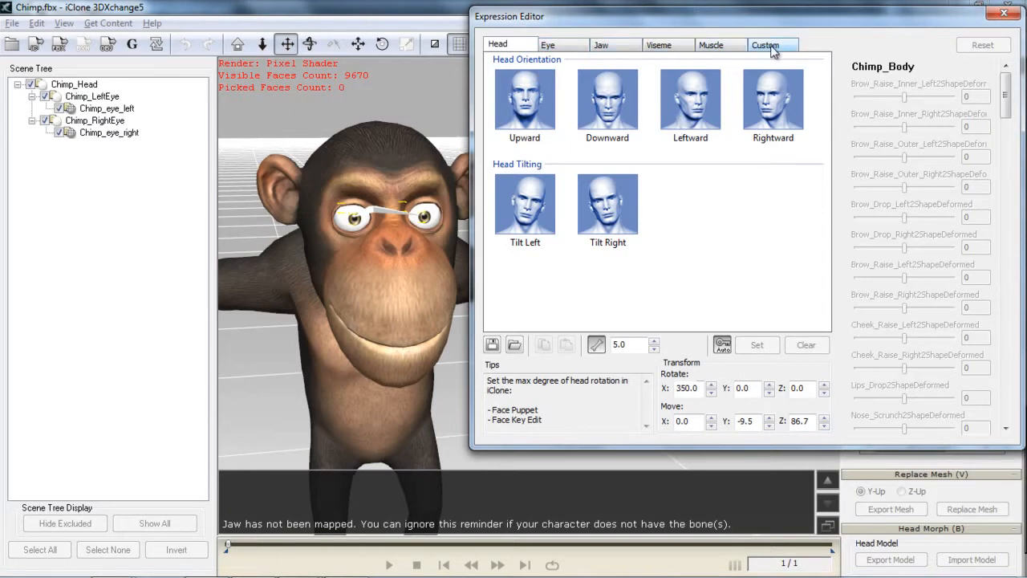
{"action": "left_click", "coordinate": [535, 112]}
{"action": "left_click", "coordinate": [634, 101]}
{"action": "left_click", "coordinate": [701, 100]}
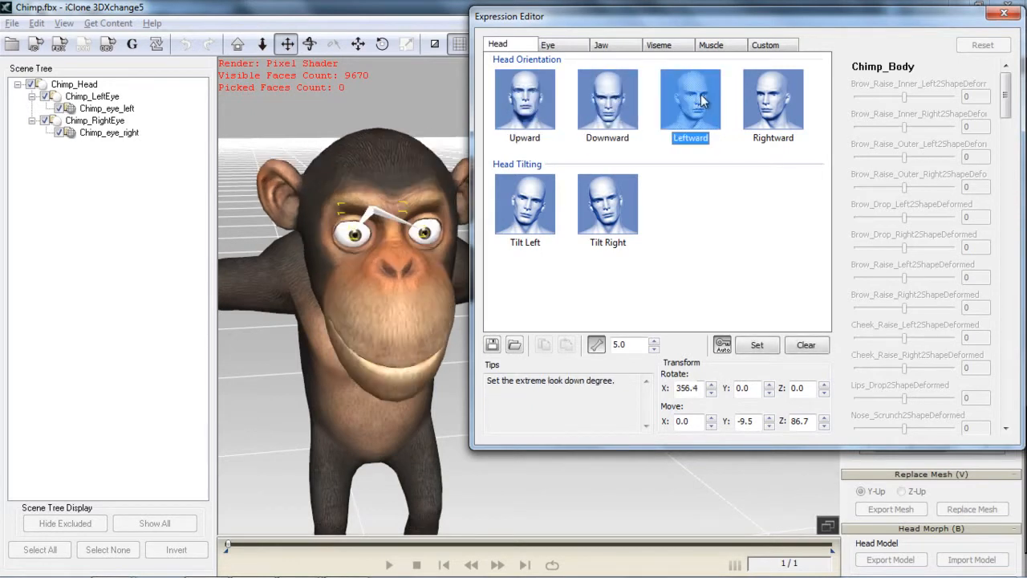
{"action": "left_click", "coordinate": [776, 103]}
{"action": "left_click", "coordinate": [620, 215]}
{"action": "left_click", "coordinate": [519, 204]}
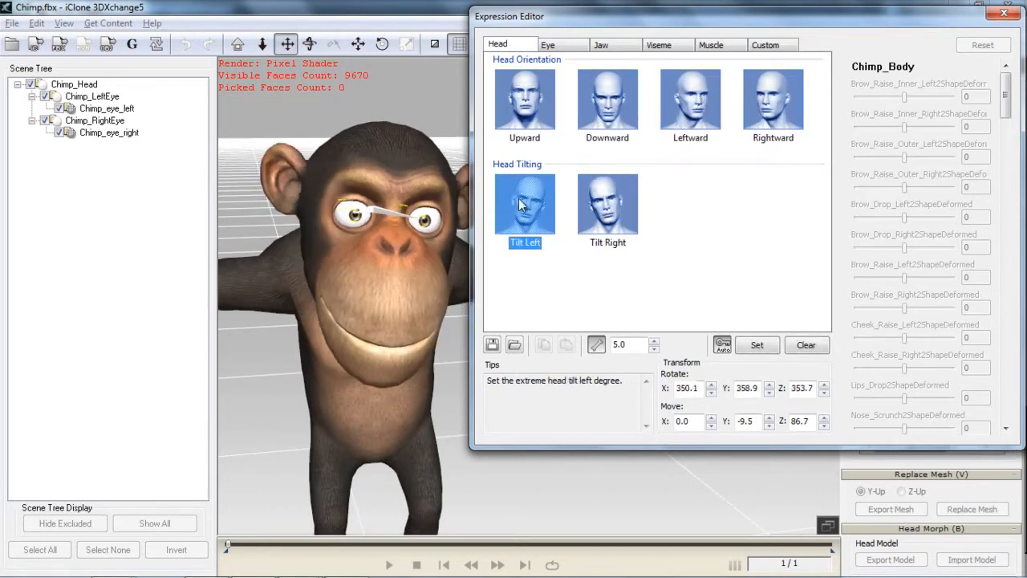
- Preview the Tilt Right head pose and the Upward, Downward, Leftward and Rightward head orientations on the chimp
{"action": "left_click", "coordinate": [603, 201]}
{"action": "left_click", "coordinate": [537, 116]}
{"action": "left_click", "coordinate": [608, 106]}
{"action": "left_click", "coordinate": [686, 103]}
{"action": "left_click", "coordinate": [769, 104]}
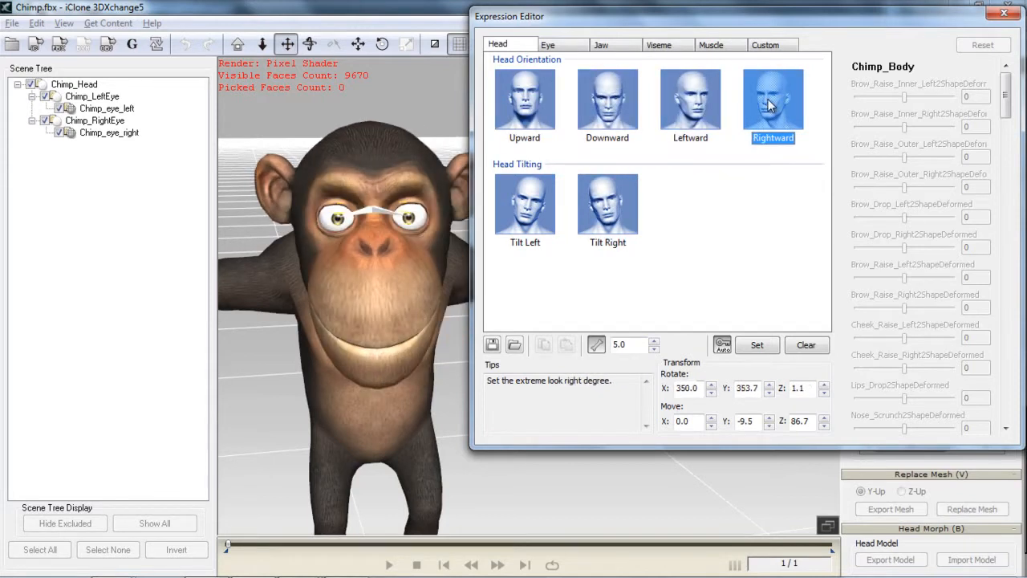
- Rotate the head farther back in the Upward orientation pose to X 337.5, and check the Downward pose
{"action": "left_click", "coordinate": [526, 110]}
{"action": "key", "text": "e"}
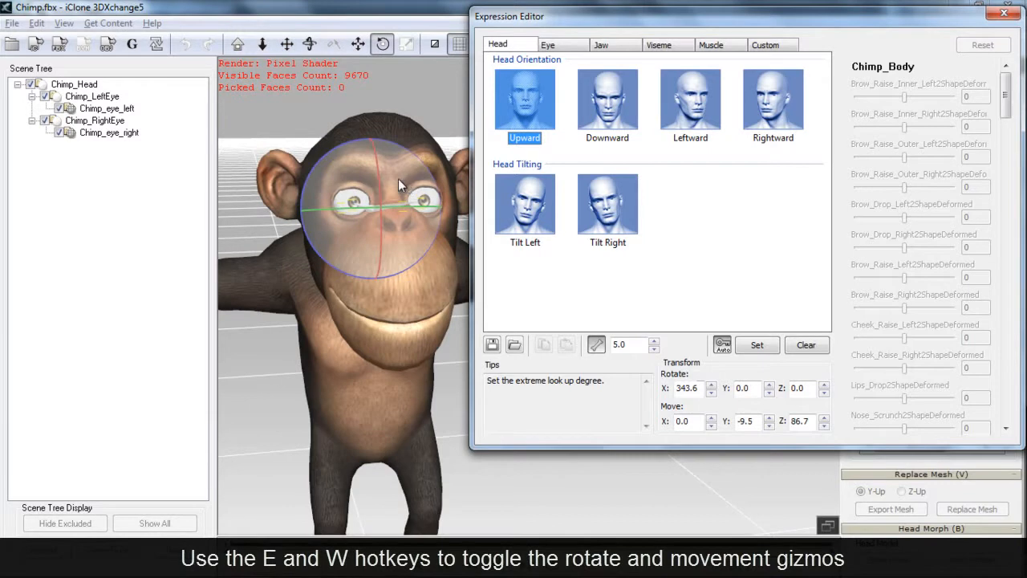
{"action": "mouse_move", "coordinate": [381, 193]}
{"action": "left_mouse_down"}
{"action": "mouse_move", "coordinate": [380, 172]}
{"action": "mouse_move", "coordinate": [384, 190]}
{"action": "mouse_move", "coordinate": [387, 182]}
{"action": "left_mouse_up"}
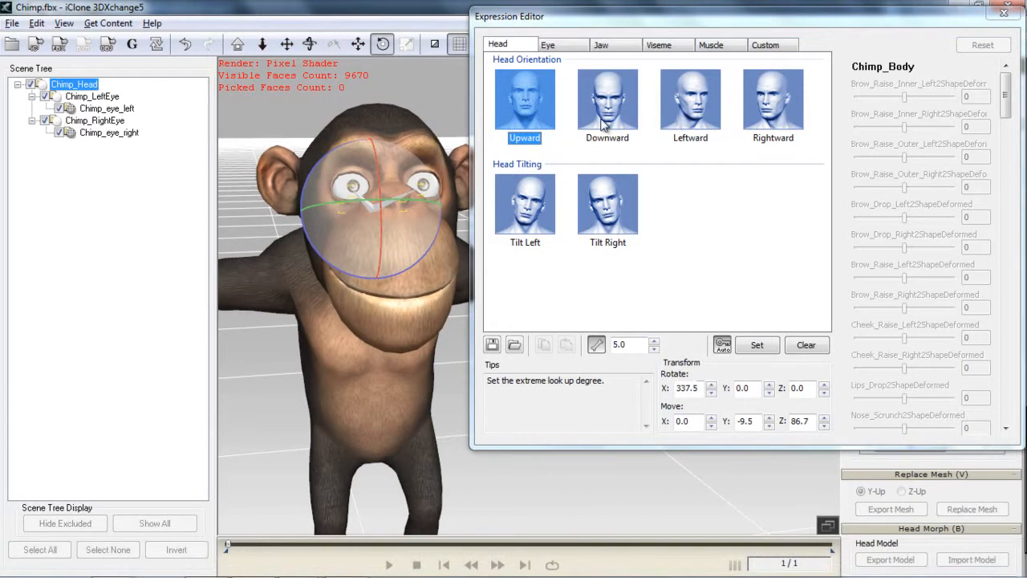
{"action": "left_click", "coordinate": [605, 119]}
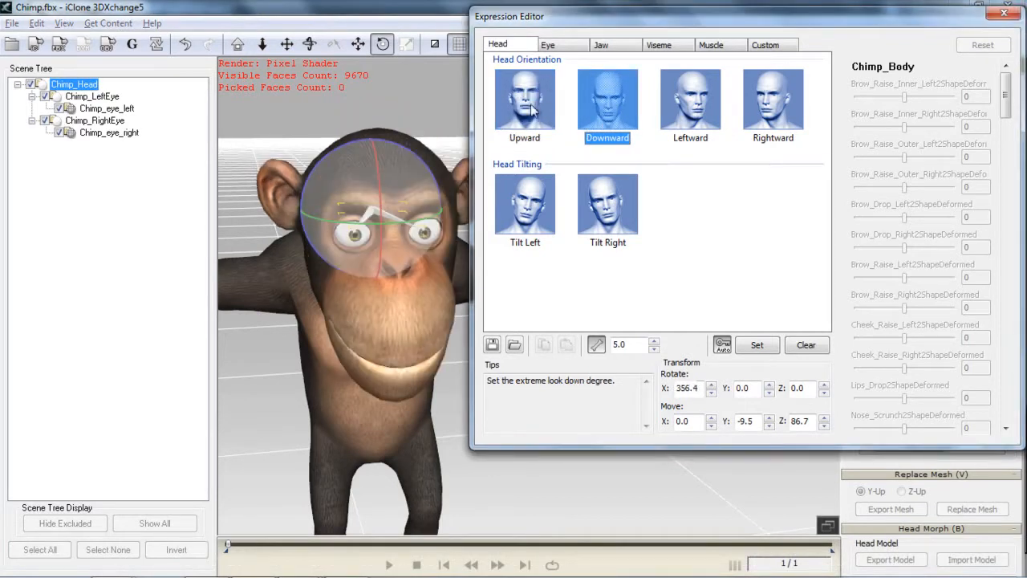
- Show the eye expressions and preview the Rightward, Leftward, Downward and Upward poses for both eyes
{"action": "left_click", "coordinate": [564, 46]}
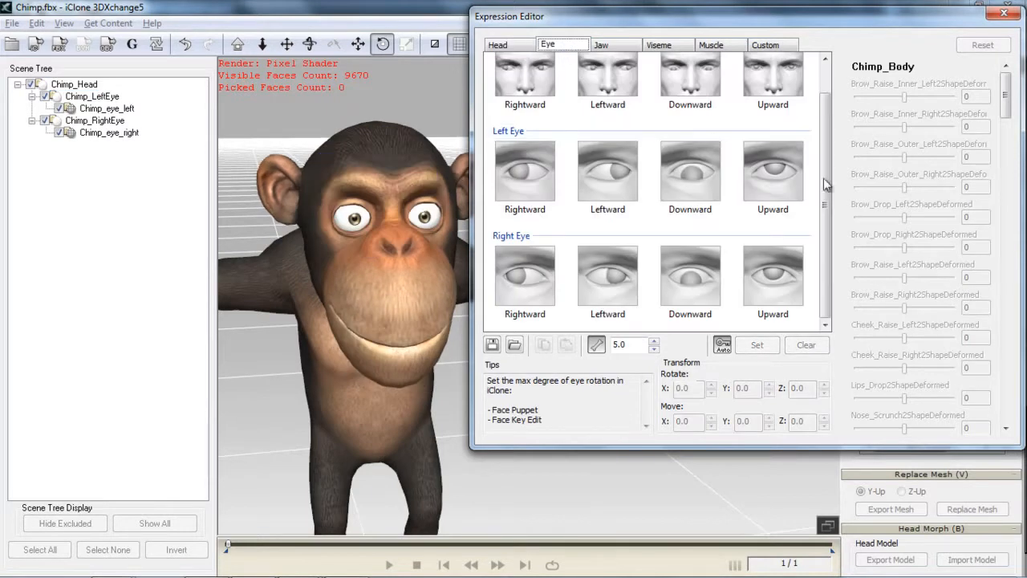
{"action": "left_click_drag", "start_coordinate": [827, 185], "coordinate": [827, 111]}
{"action": "left_click", "coordinate": [533, 111]}
{"action": "left_click", "coordinate": [607, 100]}
{"action": "left_click", "coordinate": [692, 102]}
{"action": "left_click", "coordinate": [783, 106]}
- Define the Rightward pose for both eyes with a Y rotation of about -27, and rotate the eyes left for the Leftward pose
{"action": "left_click", "coordinate": [521, 102]}
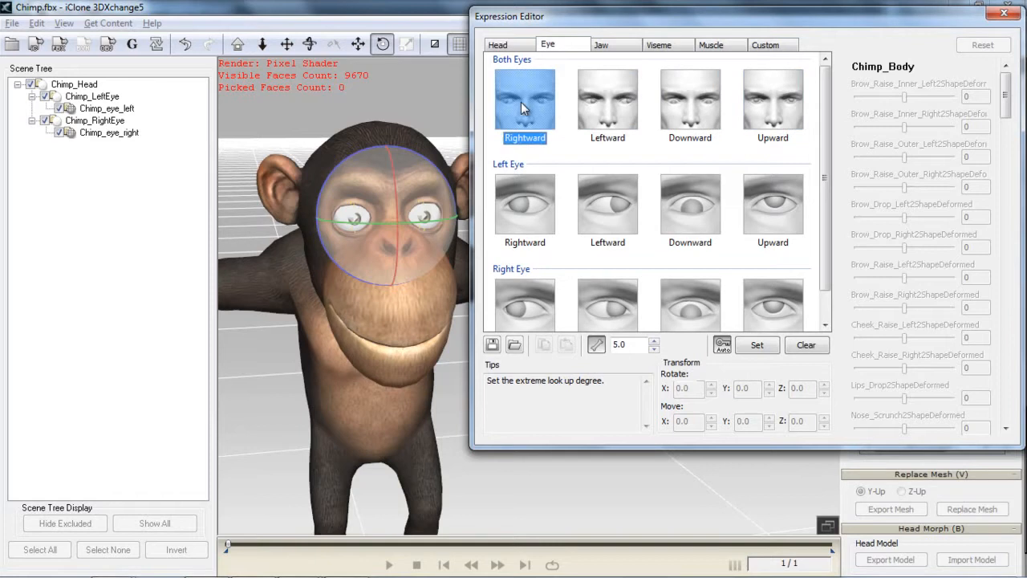
{"action": "left_click_drag", "start_coordinate": [425, 222], "coordinate": [404, 222]}
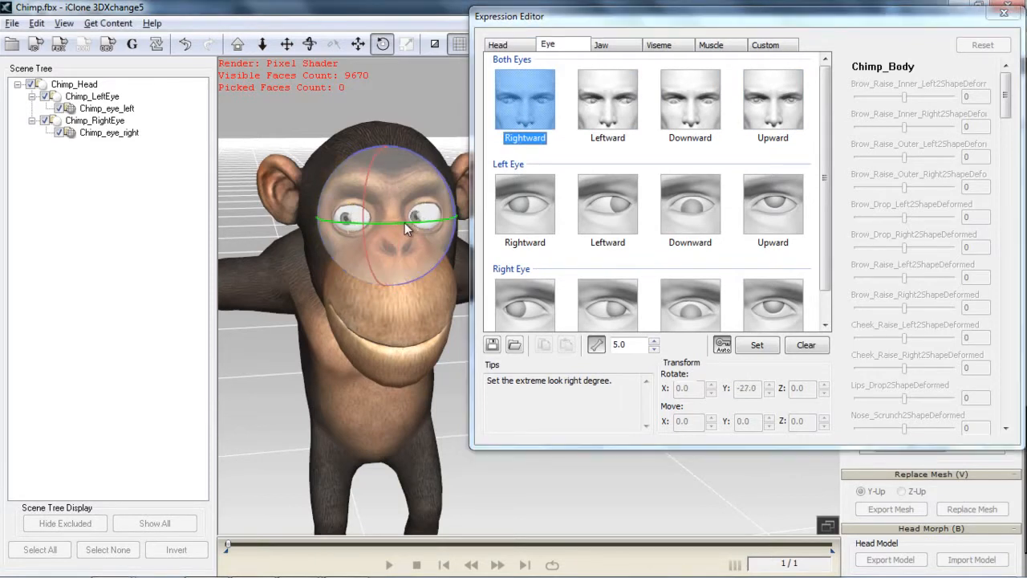
{"action": "left_click", "coordinate": [615, 100]}
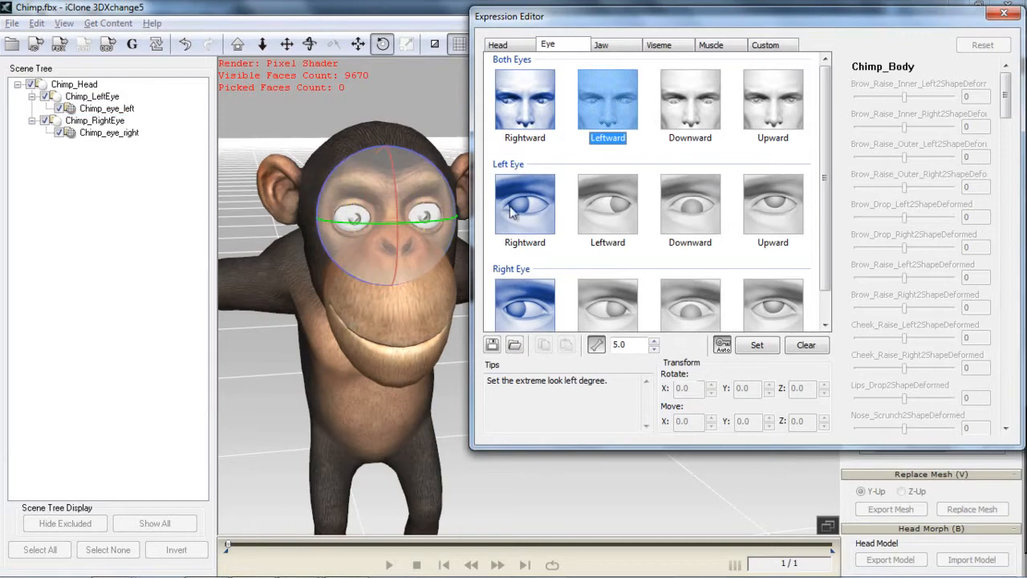
{"action": "left_click_drag", "start_coordinate": [436, 218], "coordinate": [472, 229]}
- Rotate both eyes down for the Downward pose and up to about X -23.3 for the Upward pose
{"action": "left_click", "coordinate": [670, 115]}
{"action": "left_click_drag", "start_coordinate": [399, 198], "coordinate": [400, 210]}
{"action": "left_click", "coordinate": [782, 105]}
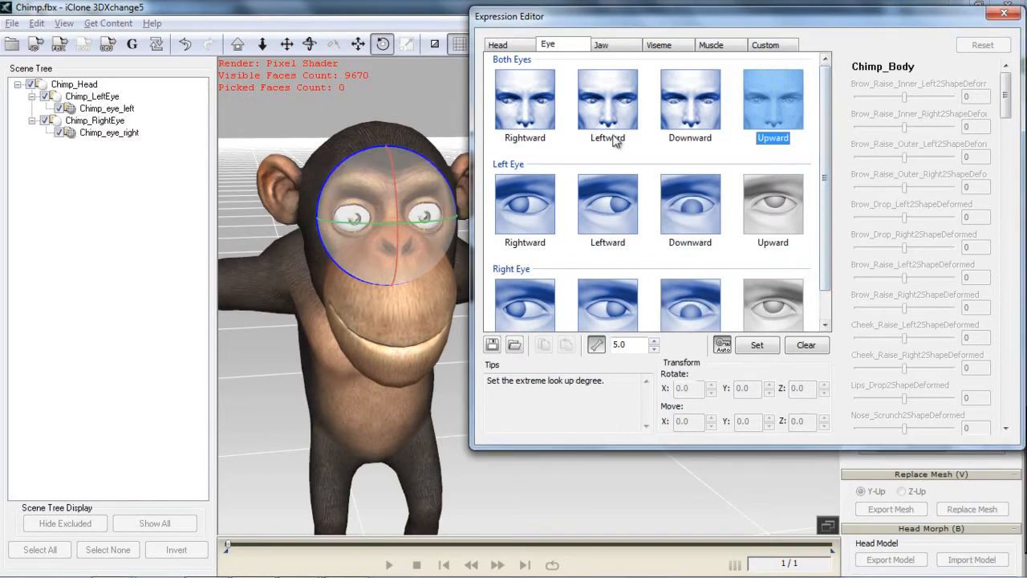
{"action": "left_click_drag", "start_coordinate": [404, 181], "coordinate": [409, 191]}
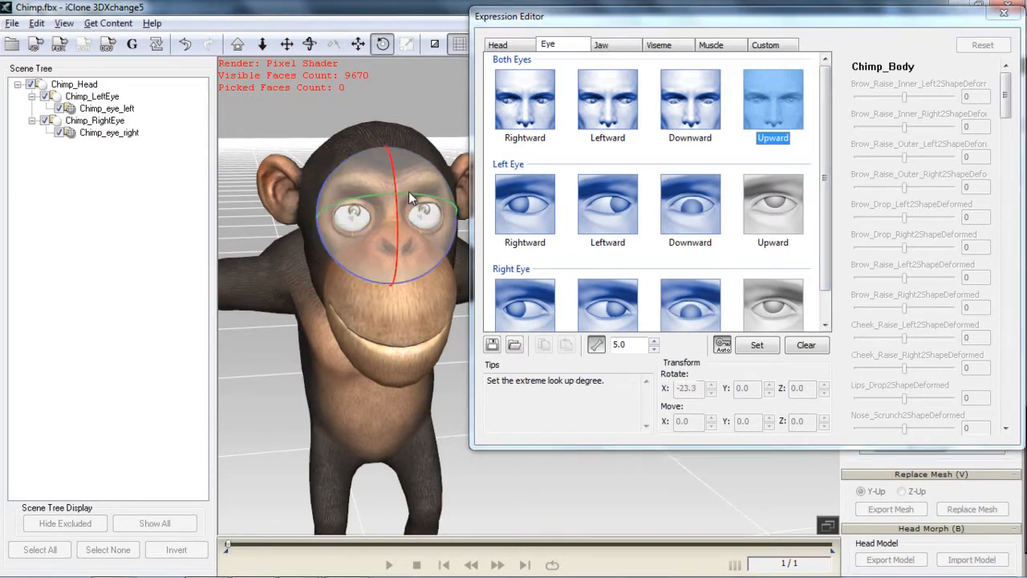
- Review the Rightward, Leftward, Downward and Upward poses defined for both eyes, and check the Auto Apply option
{"action": "left_click", "coordinate": [540, 108]}
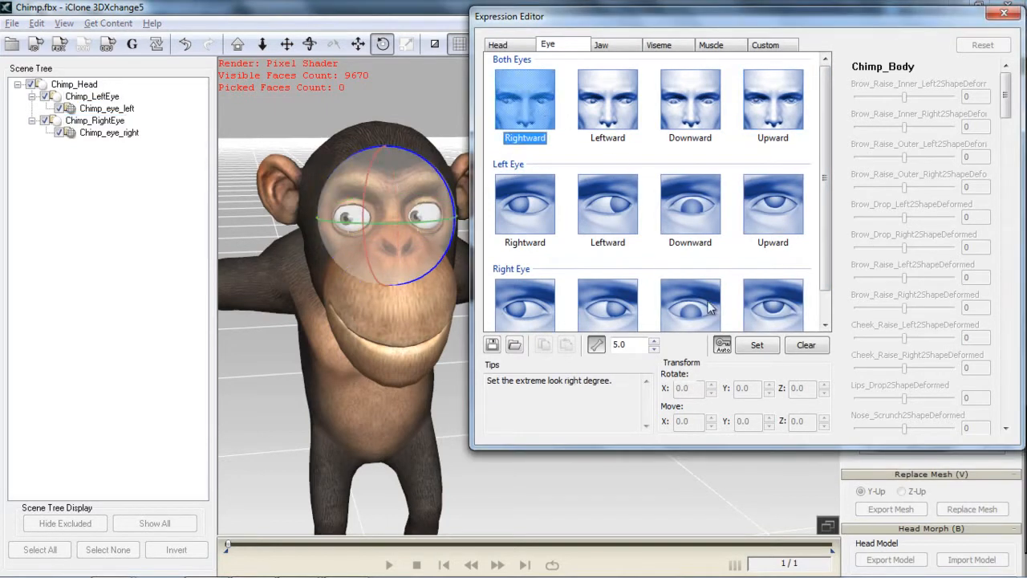
{"action": "left_click", "coordinate": [723, 345]}
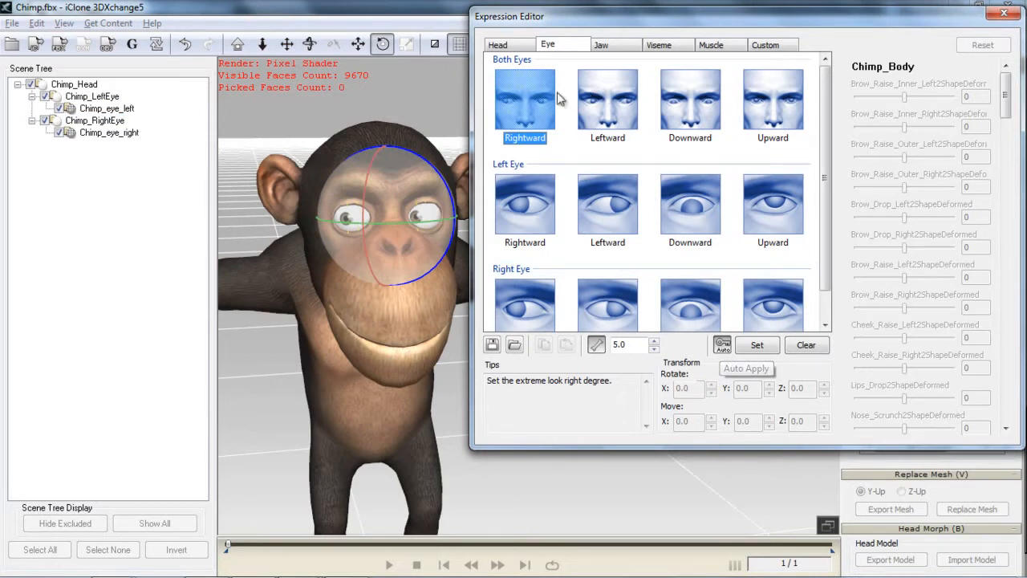
{"action": "left_click", "coordinate": [608, 104]}
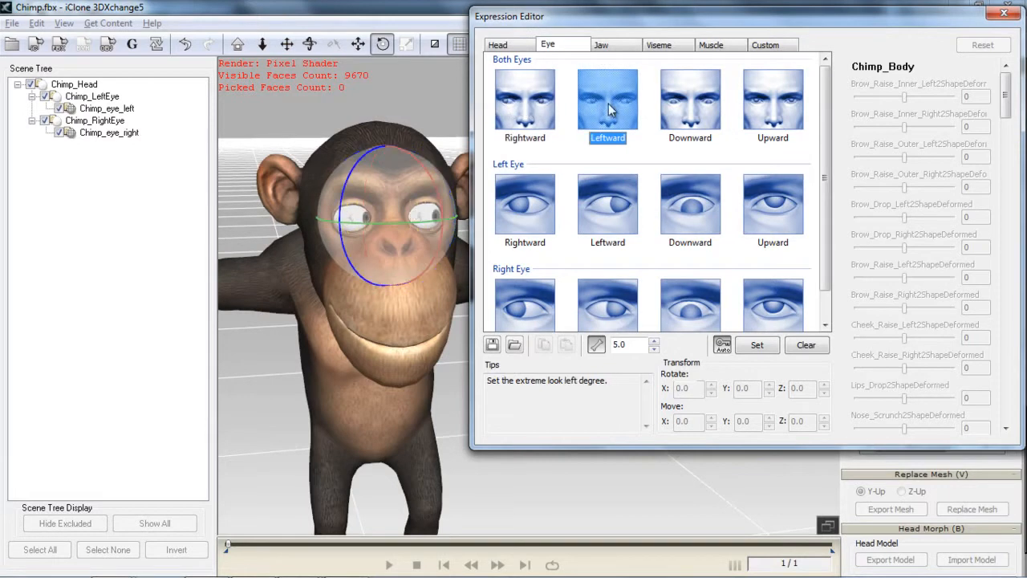
{"action": "left_click", "coordinate": [696, 100]}
{"action": "left_click", "coordinate": [779, 104]}
{"action": "left_click", "coordinate": [706, 103]}
{"action": "left_click", "coordinate": [613, 107]}
{"action": "left_click", "coordinate": [538, 109]}
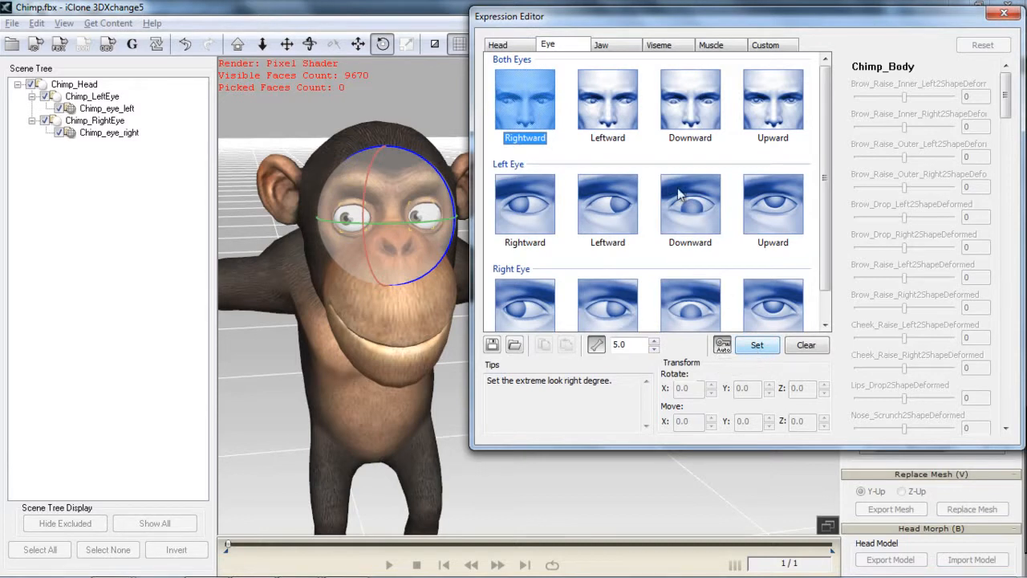
{"action": "left_click", "coordinate": [722, 345]}
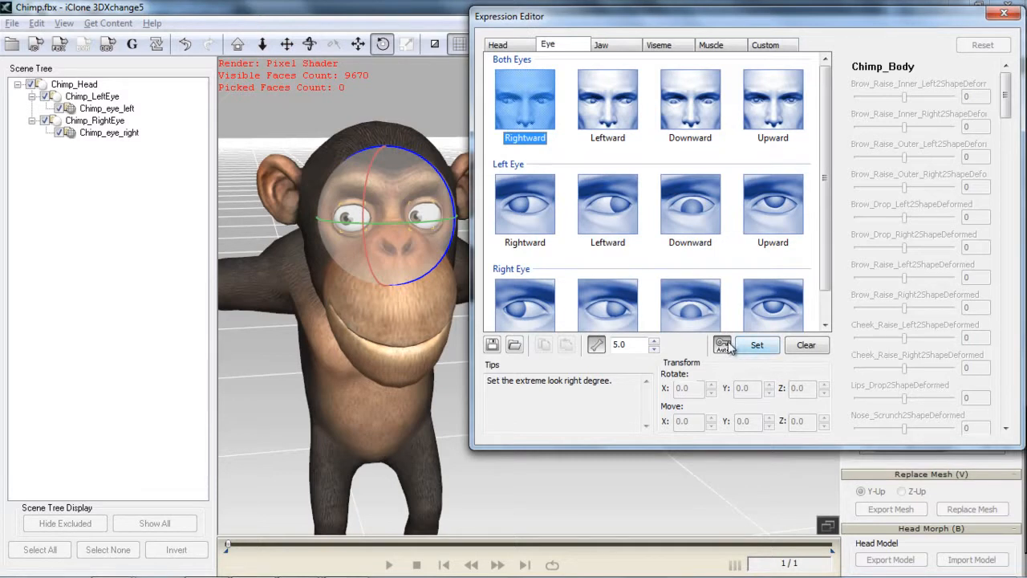
- Check the Rightward, Leftward, Downward and Upward poses of the left eye and the right eye separately
{"action": "left_click", "coordinate": [537, 208]}
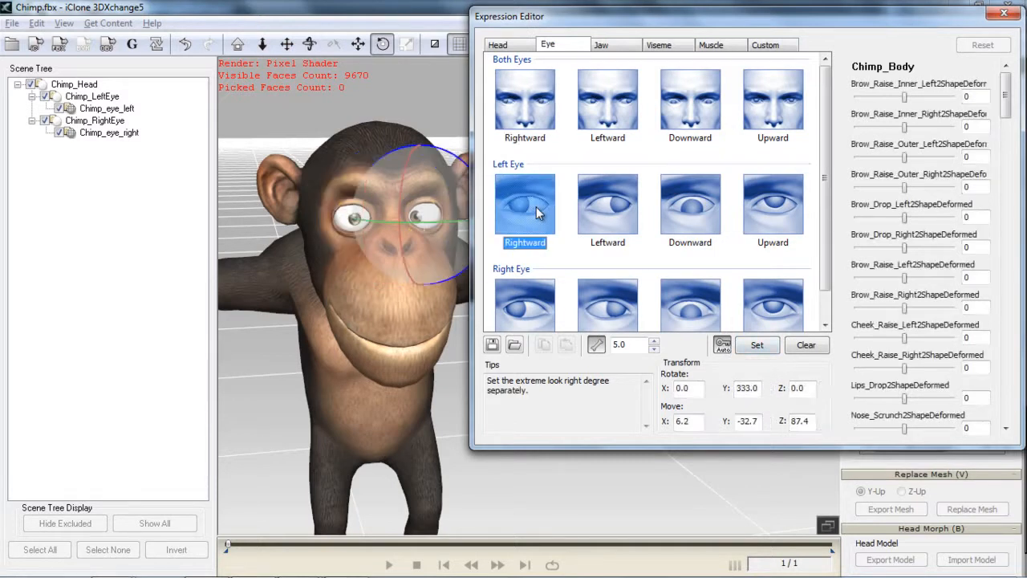
{"action": "left_click", "coordinate": [608, 211]}
{"action": "left_click", "coordinate": [697, 211]}
{"action": "left_click", "coordinate": [766, 210]}
{"action": "left_click", "coordinate": [752, 308]}
{"action": "left_click", "coordinate": [707, 310]}
{"action": "left_click", "coordinate": [611, 295]}
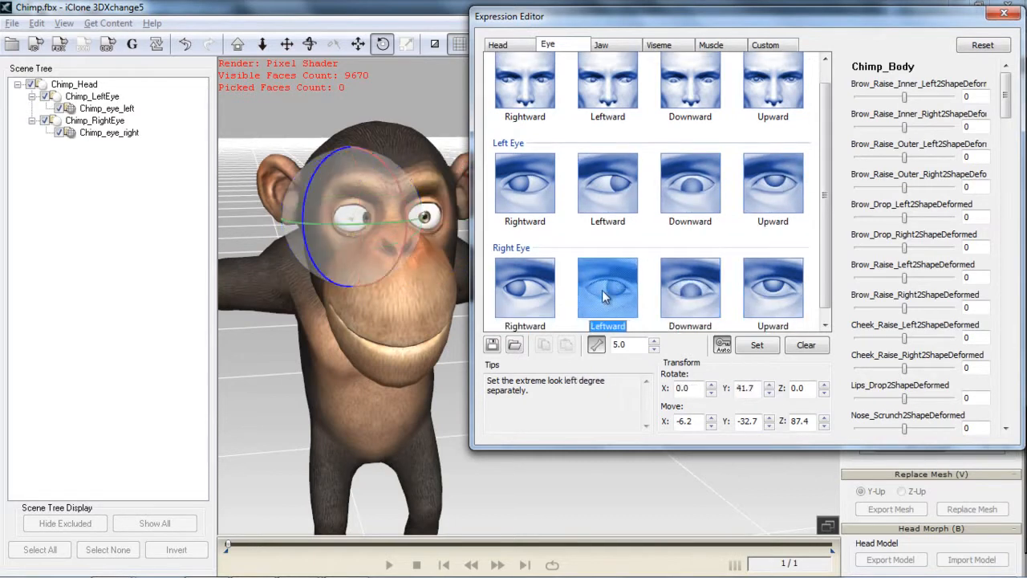
{"action": "left_click", "coordinate": [528, 283]}
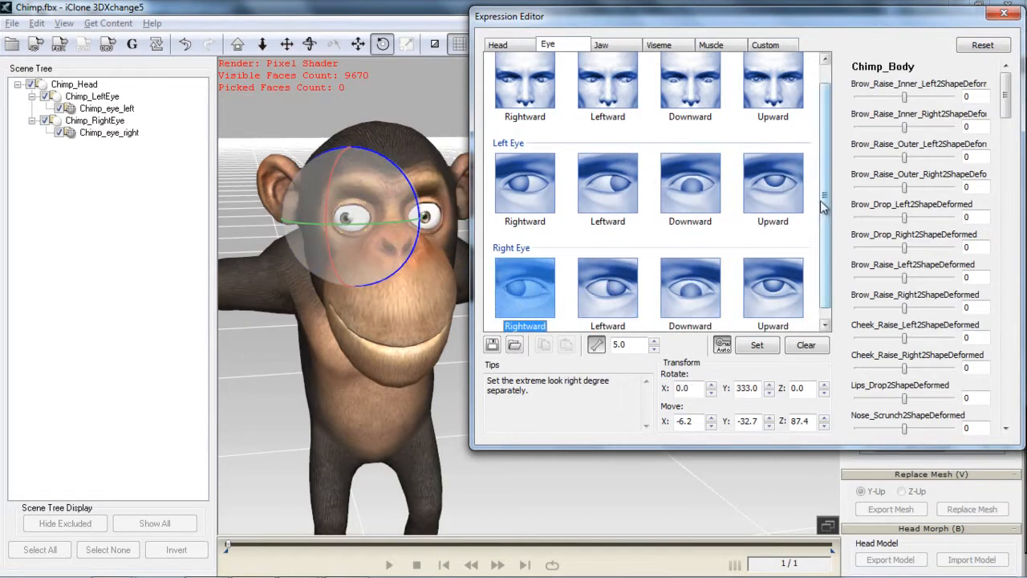
- Define the Drop Jaw pose under Rotate & Move by setting the Jaw_Move_Down2ShapeDeformed morph to 100
{"action": "left_click", "coordinate": [615, 44]}
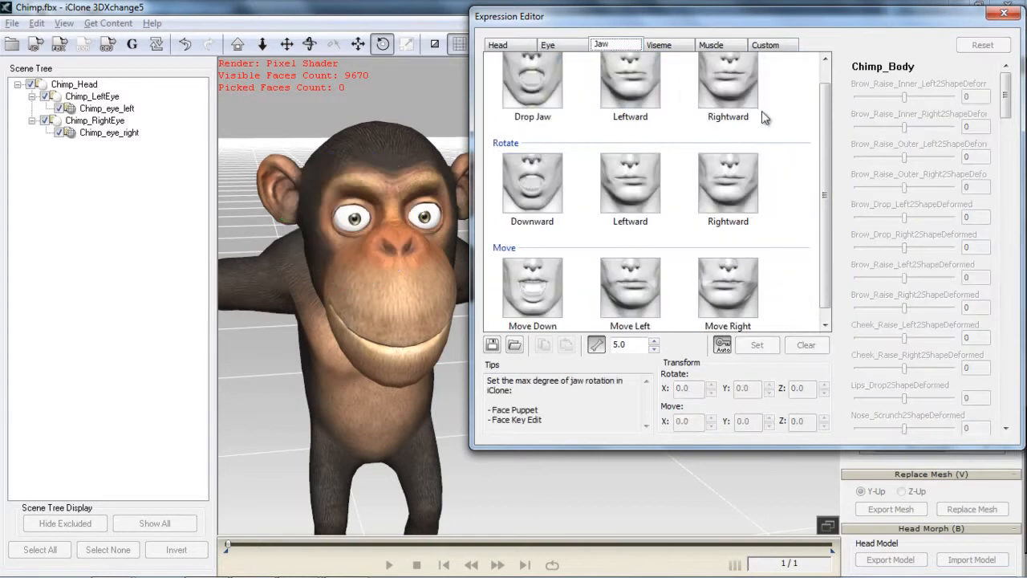
{"action": "left_click_drag", "start_coordinate": [825, 161], "coordinate": [832, 97]}
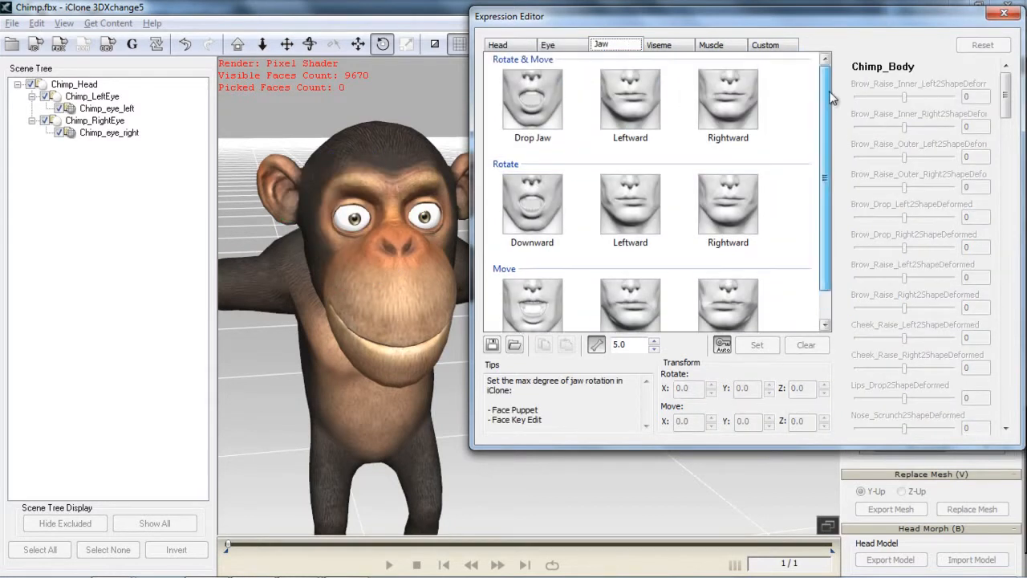
{"action": "left_click", "coordinate": [529, 100]}
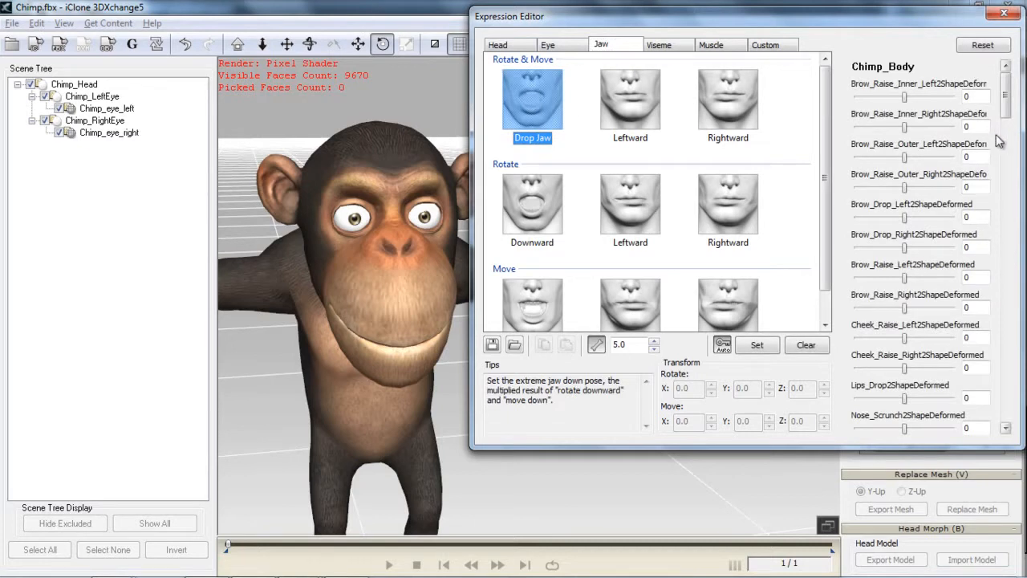
{"action": "left_click_drag", "start_coordinate": [1008, 102], "coordinate": [1008, 239]}
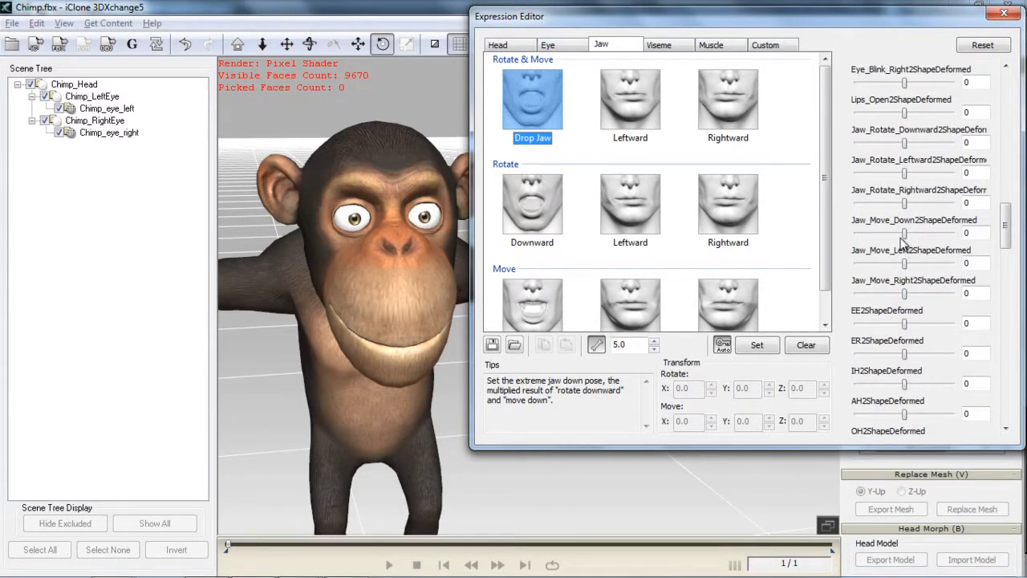
{"action": "left_click_drag", "start_coordinate": [907, 234], "coordinate": [979, 241]}
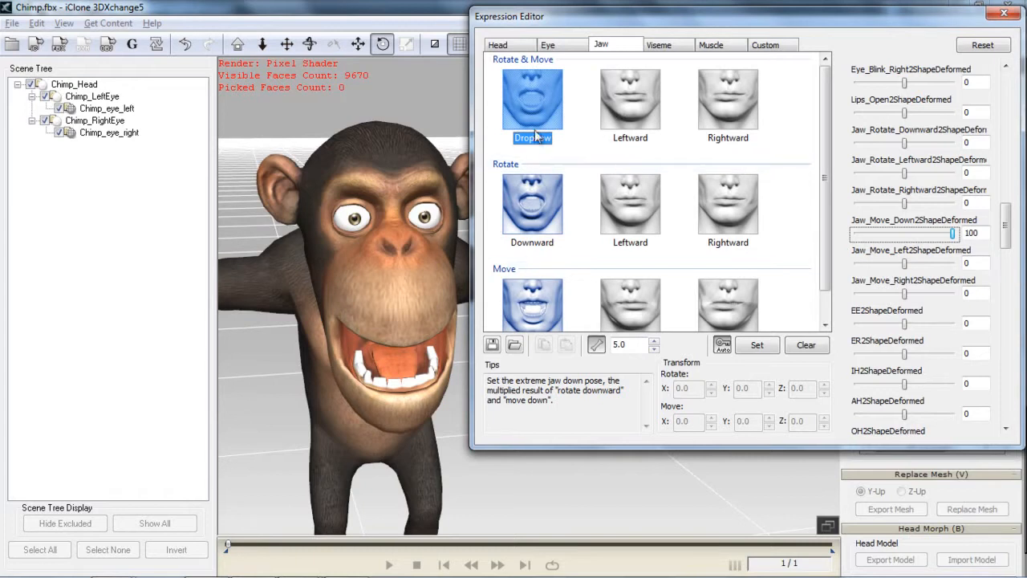
- Set the Leftward jaw pose to full Jaw_Move_Left, and the Rightward pose to Jaw_Rotate_Rightward 100 and Jaw_Move_Right 2
{"action": "left_click", "coordinate": [631, 99]}
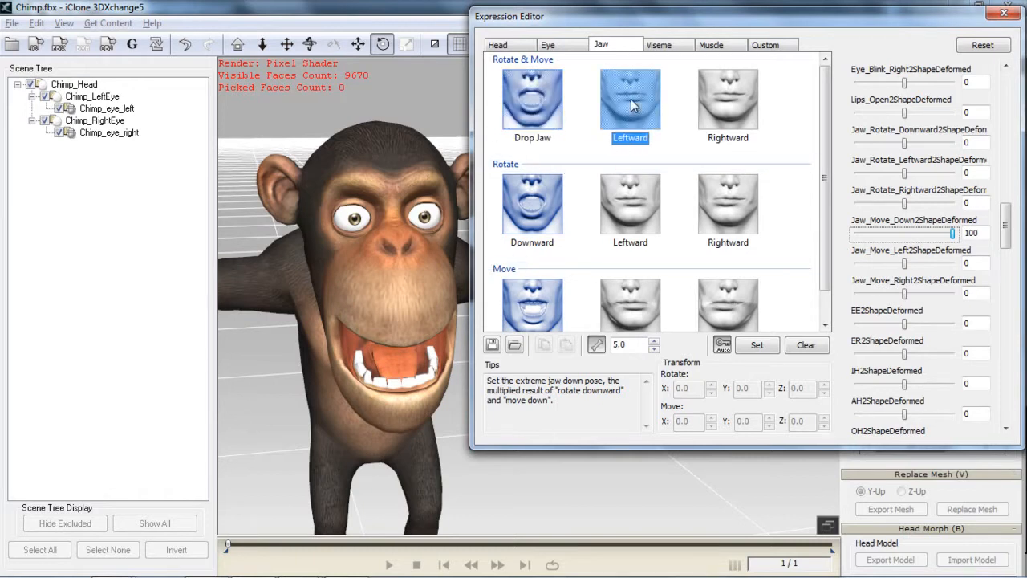
{"action": "left_click_drag", "start_coordinate": [906, 265], "coordinate": [973, 276]}
{"action": "left_click", "coordinate": [722, 99]}
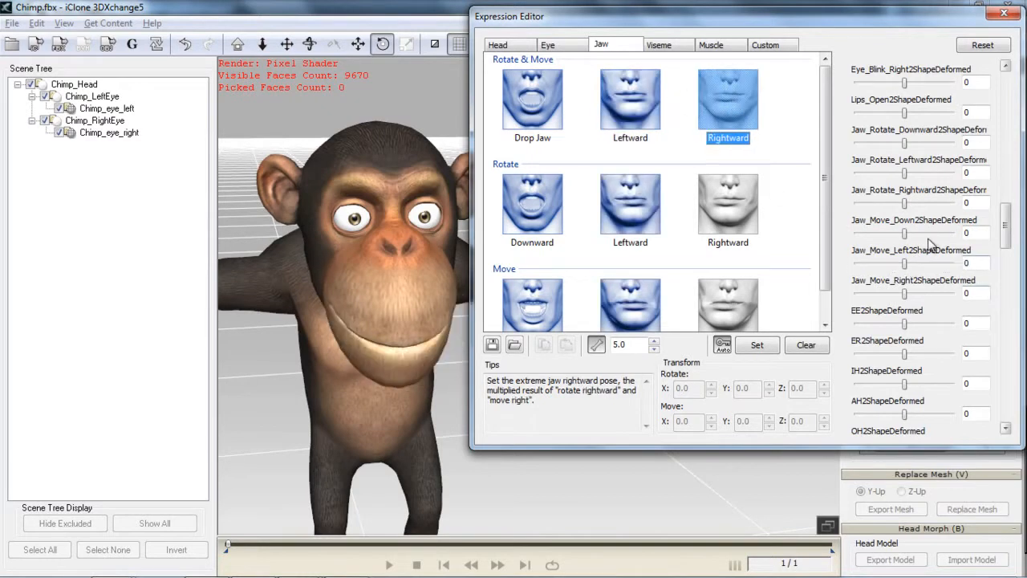
{"action": "left_click_drag", "start_coordinate": [906, 203], "coordinate": [969, 213]}
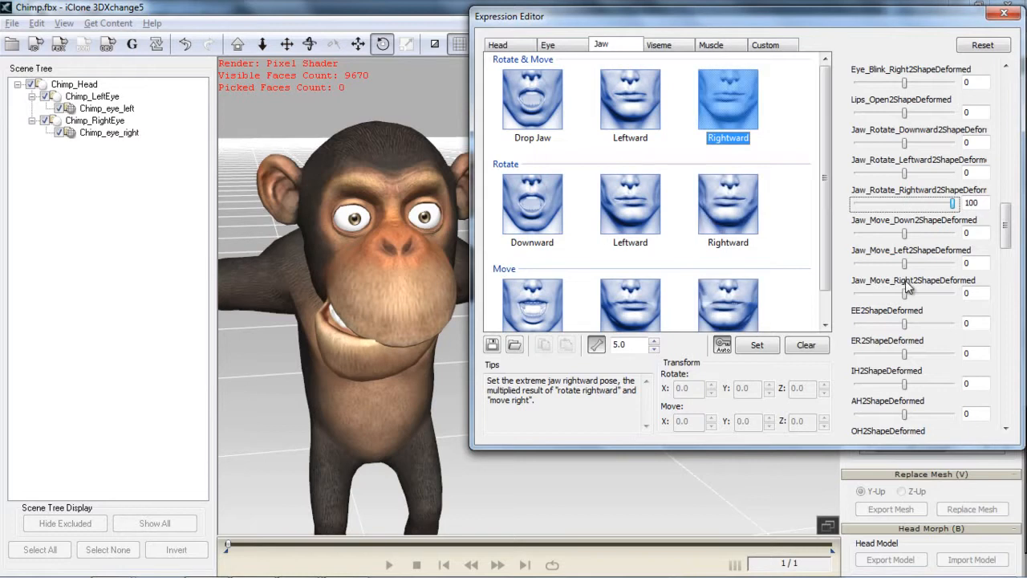
{"action": "mouse_move", "coordinate": [907, 294]}
{"action": "left_mouse_down"}
{"action": "mouse_move", "coordinate": [931, 294]}
{"action": "mouse_move", "coordinate": [909, 305]}
{"action": "left_mouse_up"}
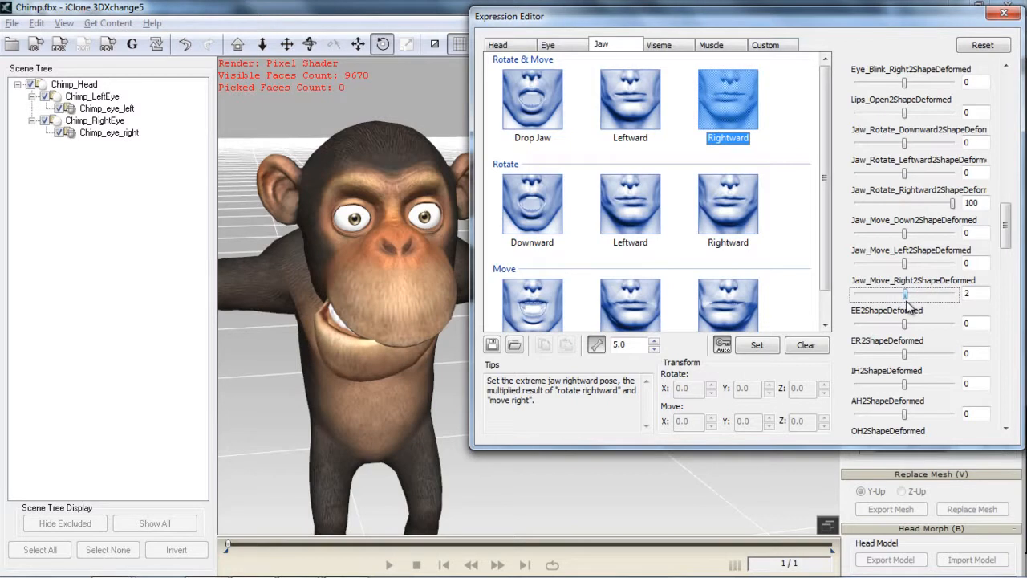
- Check the jaw's separate Rotate poses and compare its Move Down pose with Drop Jaw
{"action": "left_click", "coordinate": [729, 210]}
{"action": "left_click", "coordinate": [643, 212]}
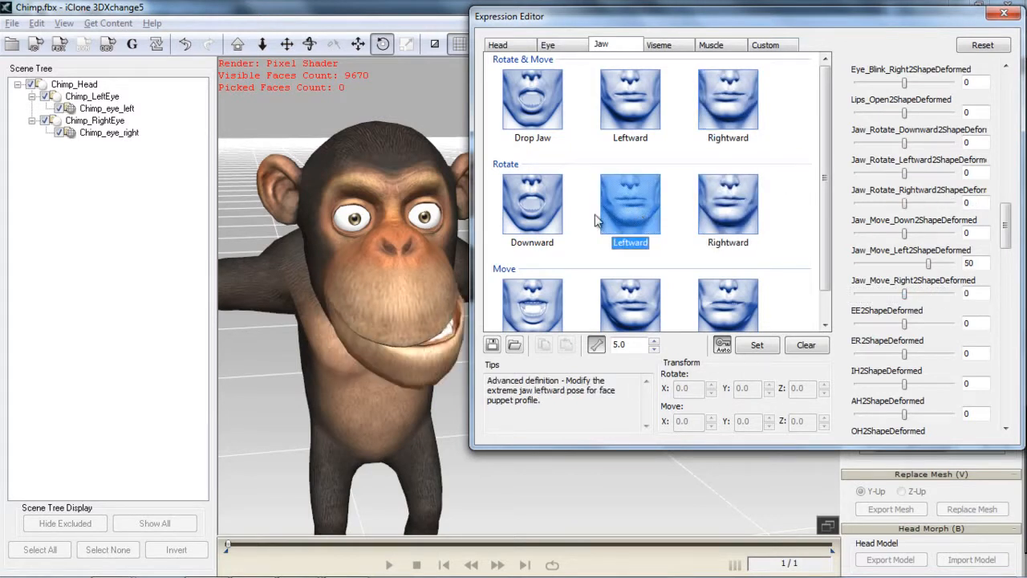
{"action": "left_click", "coordinate": [526, 206]}
{"action": "left_click", "coordinate": [547, 301]}
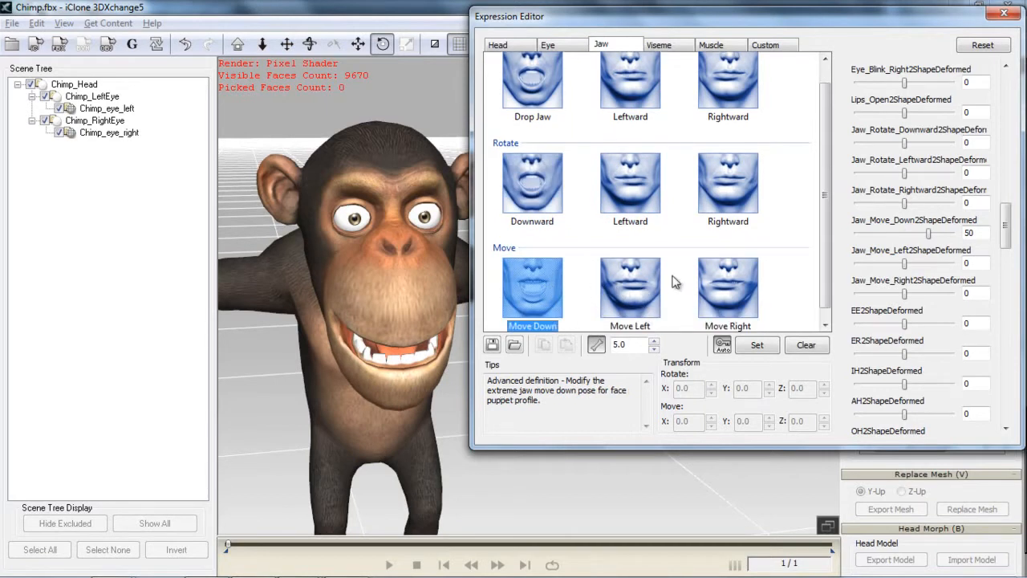
{"action": "left_click", "coordinate": [536, 82]}
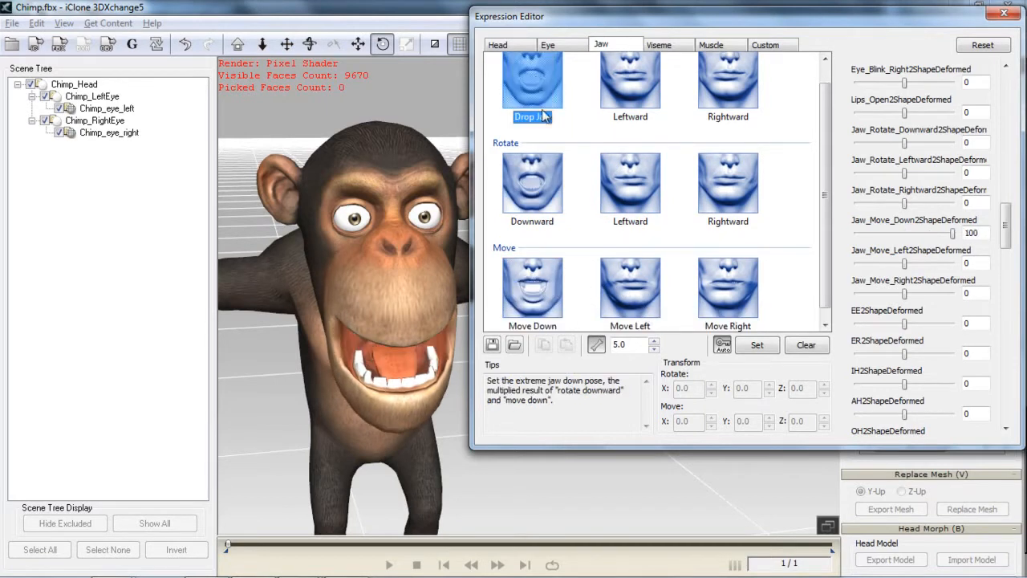
{"action": "left_click", "coordinate": [536, 309]}
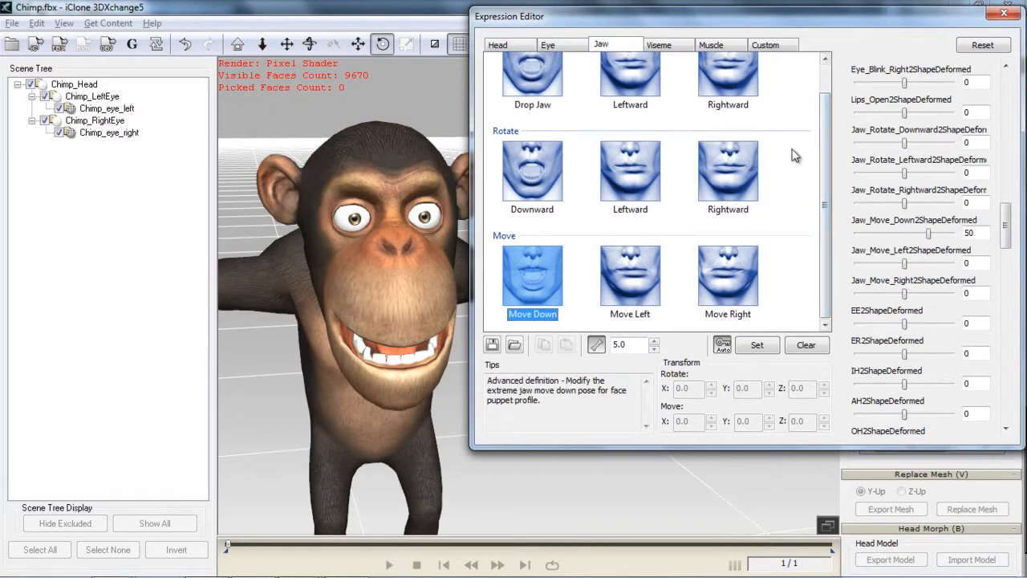
- Define the EE viseme by setting the EE2ShapeDeformed morph to 100
{"action": "left_click", "coordinate": [658, 45]}
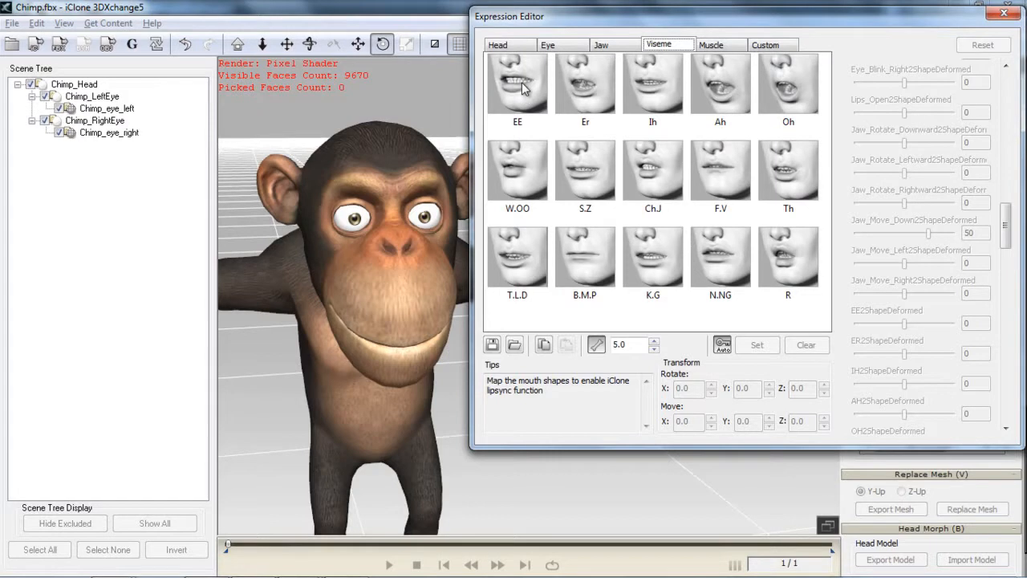
{"action": "left_click", "coordinate": [524, 88]}
{"action": "left_click_drag", "start_coordinate": [1013, 243], "coordinate": [1013, 261]}
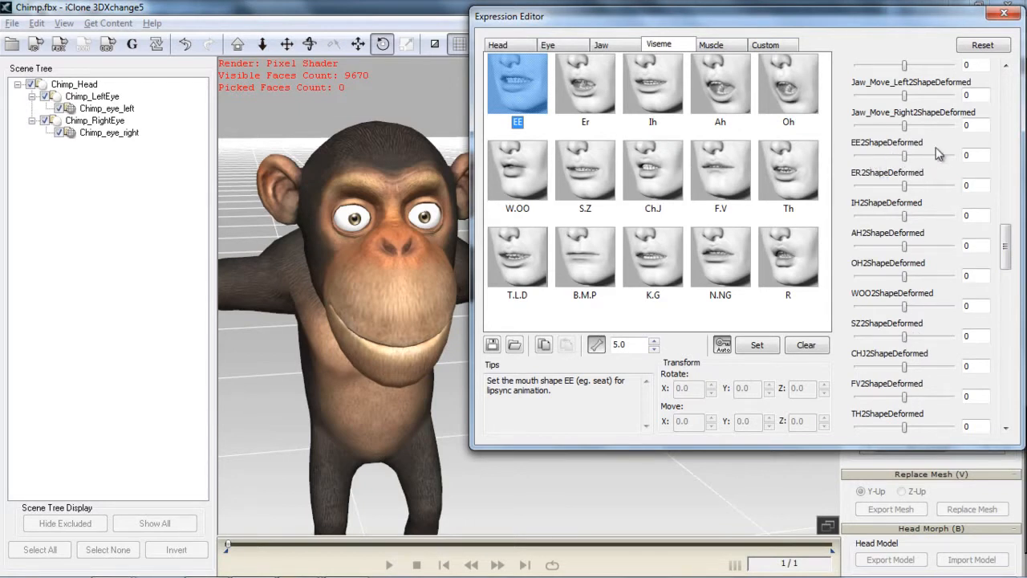
{"action": "left_click_drag", "start_coordinate": [905, 156], "coordinate": [963, 156]}
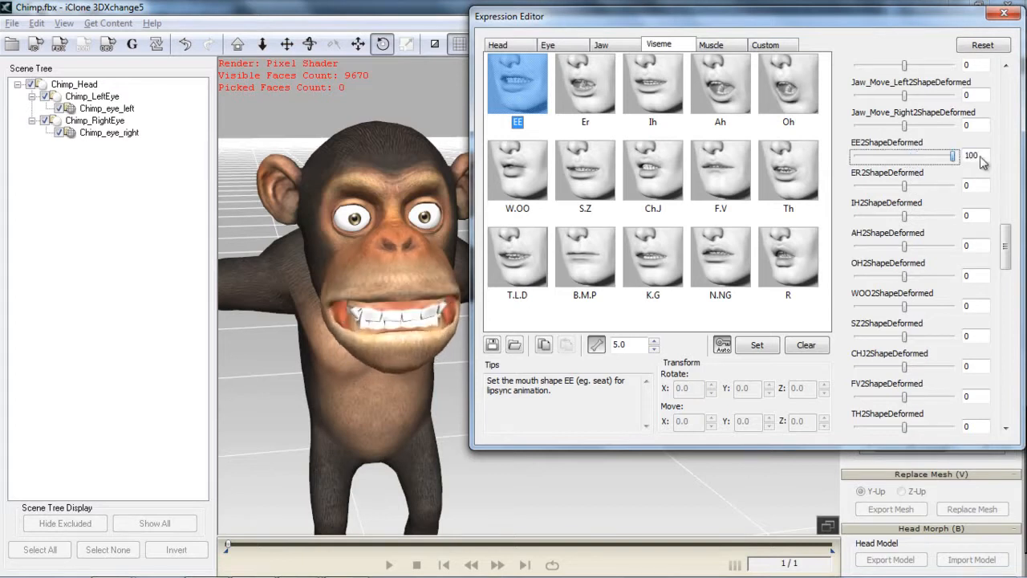
- Define the Er, Ih, Ah and Oh visemes by setting the matching ER2, IH2, AH2 and OH2ShapeDeformed morphs to the maximum of 100
{"action": "left_click", "coordinate": [589, 92]}
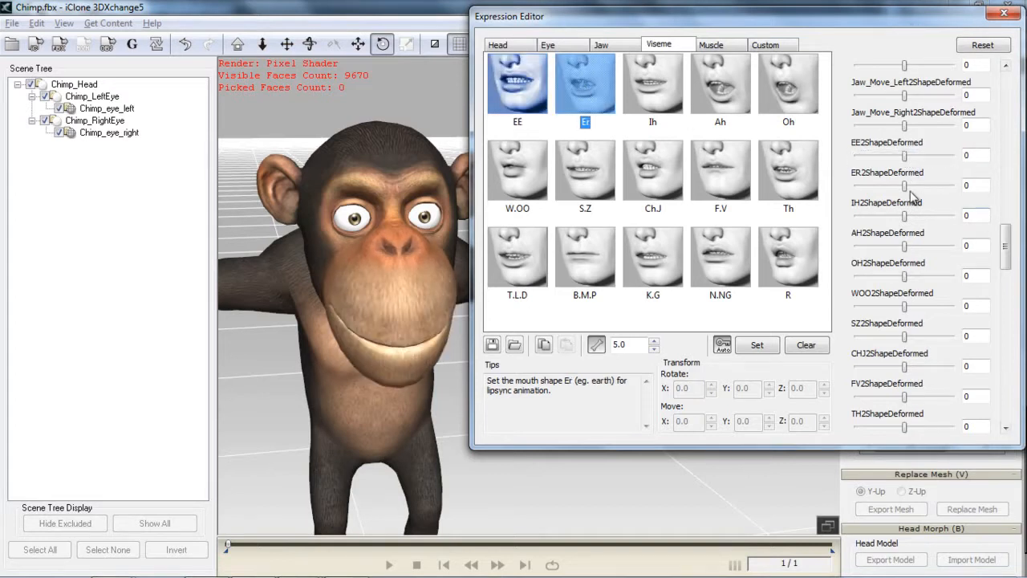
{"action": "left_click_drag", "start_coordinate": [906, 186], "coordinate": [963, 187]}
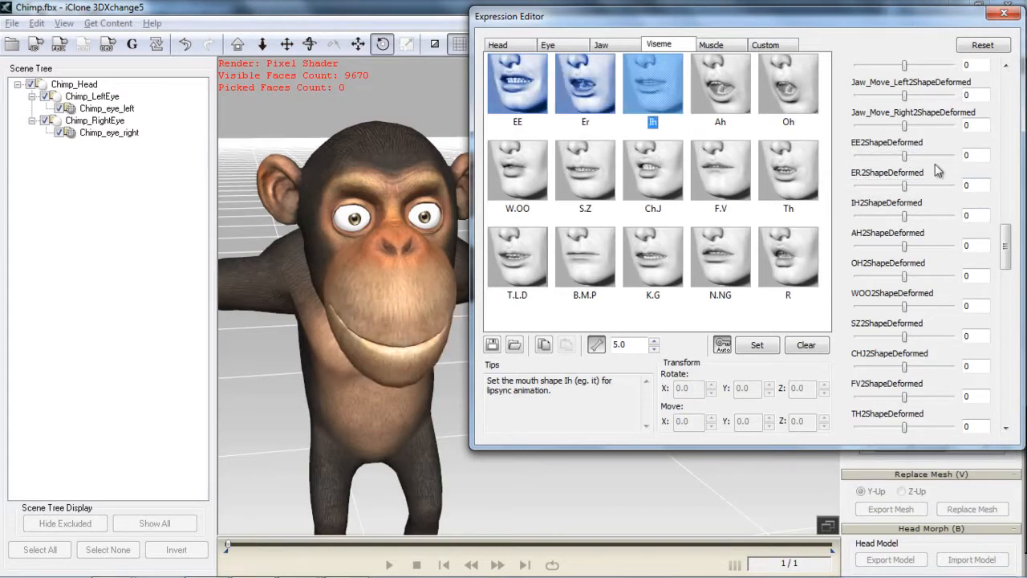
{"action": "left_click_drag", "start_coordinate": [906, 216], "coordinate": [963, 217]}
{"action": "left_click", "coordinate": [720, 96]}
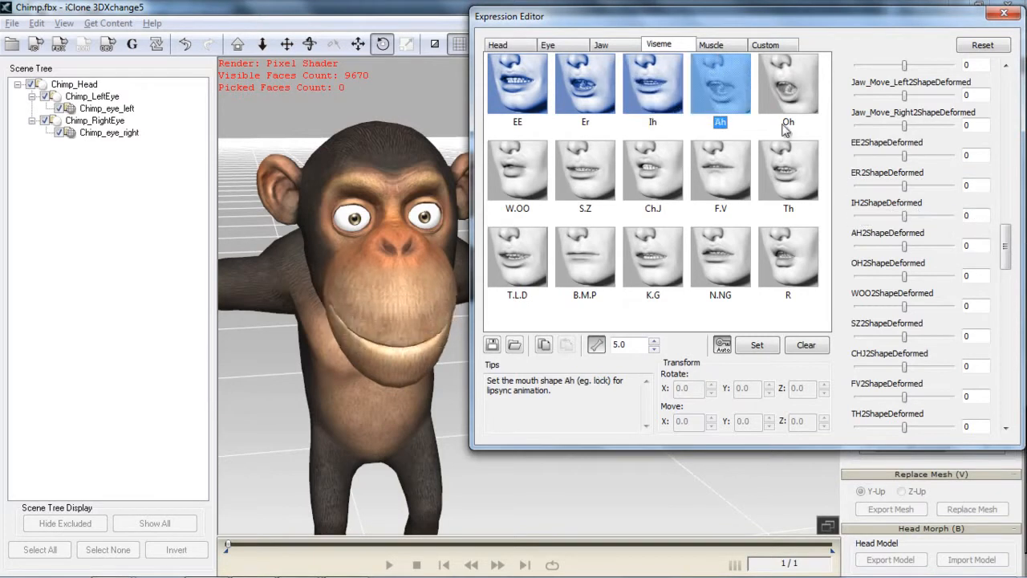
{"action": "left_click_drag", "start_coordinate": [905, 246], "coordinate": [959, 247]}
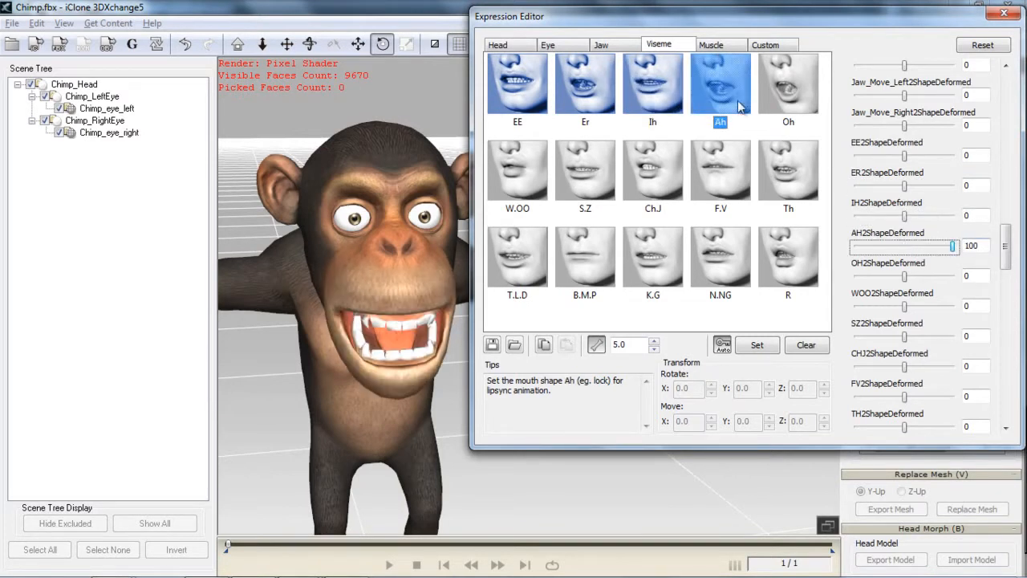
{"action": "left_click", "coordinate": [789, 81]}
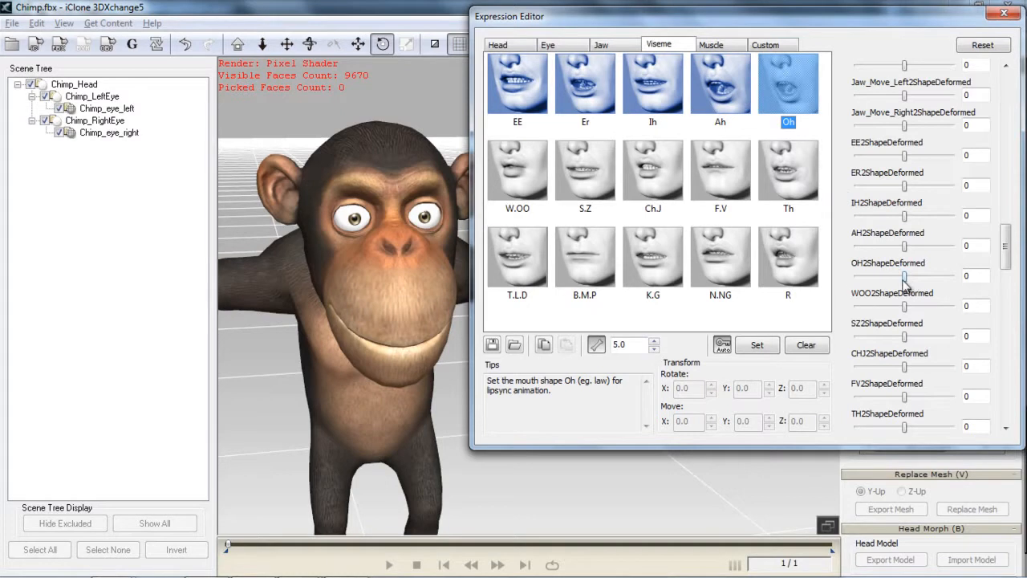
{"action": "left_click_drag", "start_coordinate": [905, 276], "coordinate": [959, 276]}
- Define the W.OO, S.Z, Ch.J and F.V visemes with the WOO2, SZ2, CHJ2 and FV2ShapeDeformed morphs at the maximum of 100
{"action": "left_click", "coordinate": [514, 172]}
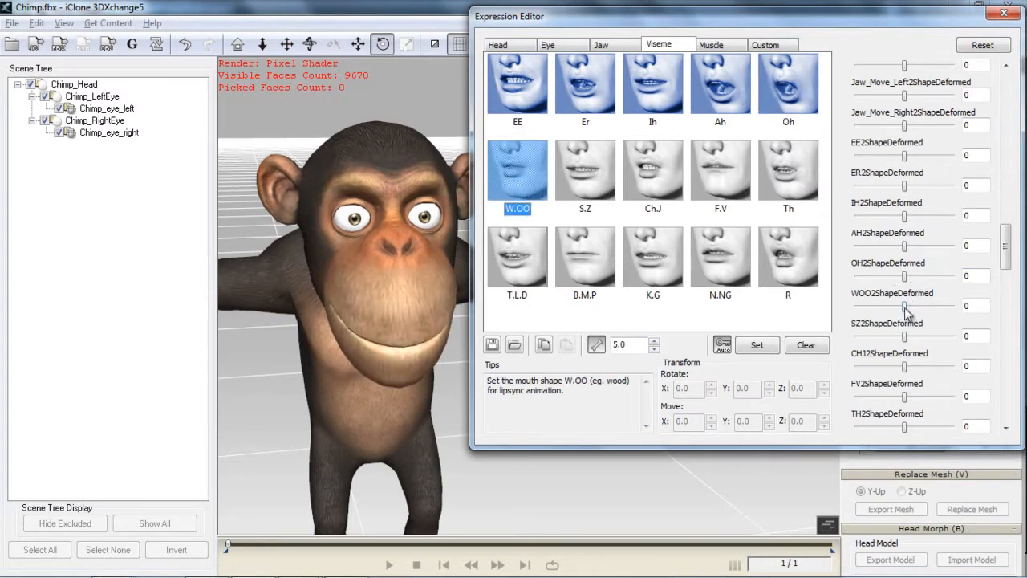
{"action": "left_click_drag", "start_coordinate": [905, 307], "coordinate": [959, 307]}
{"action": "left_click", "coordinate": [595, 178]}
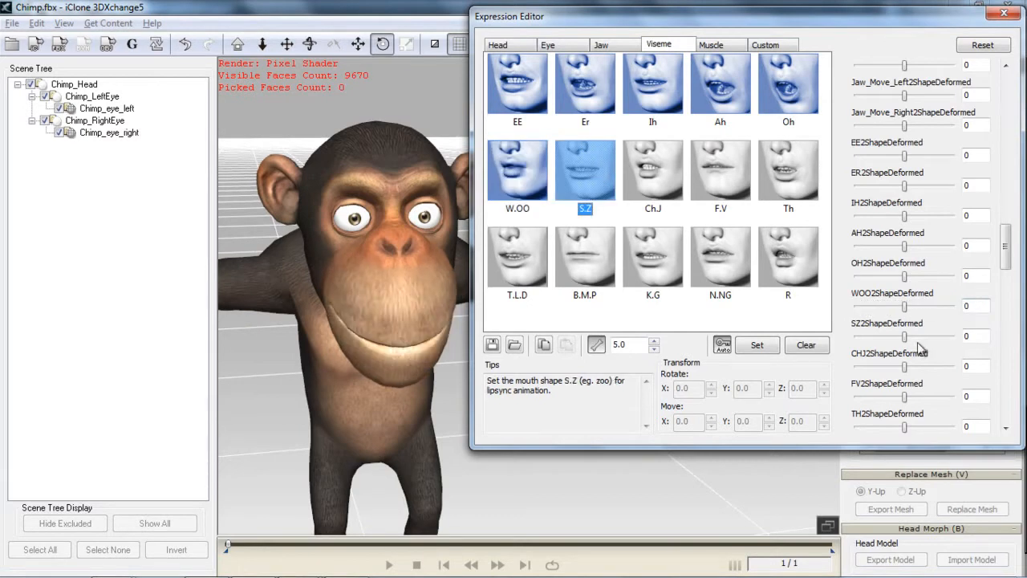
{"action": "left_click_drag", "start_coordinate": [905, 336], "coordinate": [957, 336]}
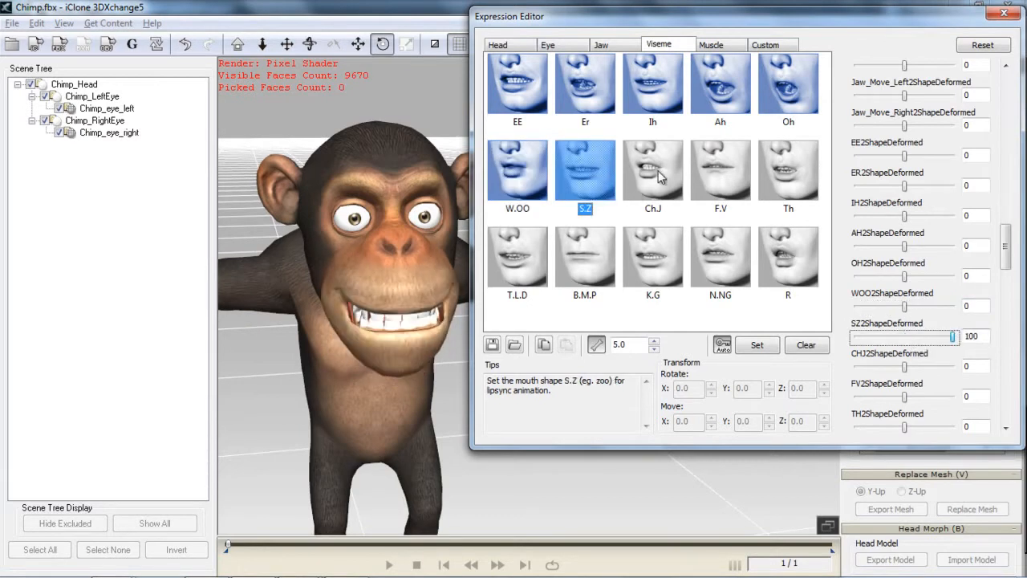
{"action": "left_click", "coordinate": [658, 177]}
{"action": "left_click_drag", "start_coordinate": [905, 367], "coordinate": [955, 366]}
{"action": "left_click", "coordinate": [719, 161]}
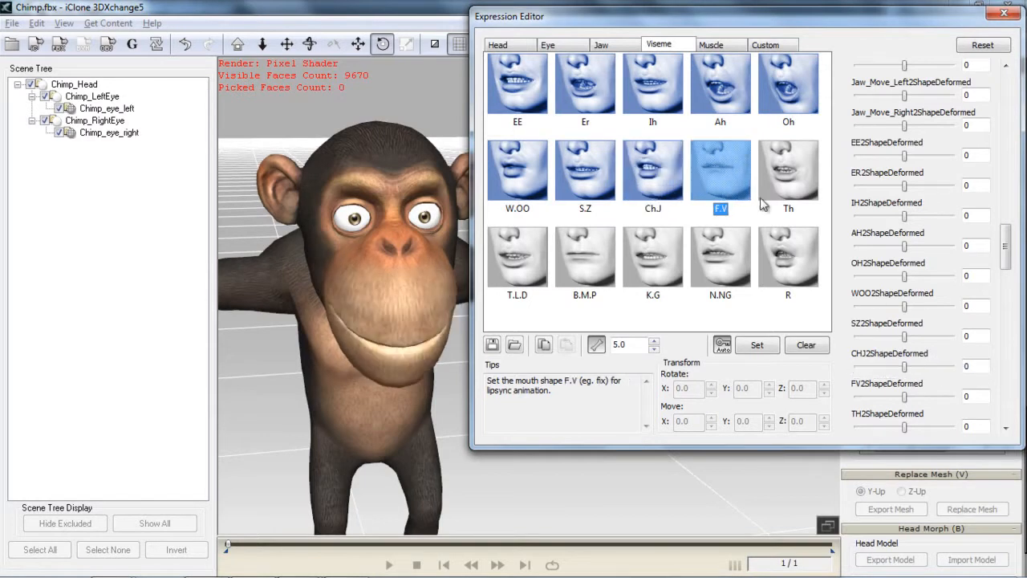
{"action": "left_click_drag", "start_coordinate": [906, 397], "coordinate": [954, 396]}
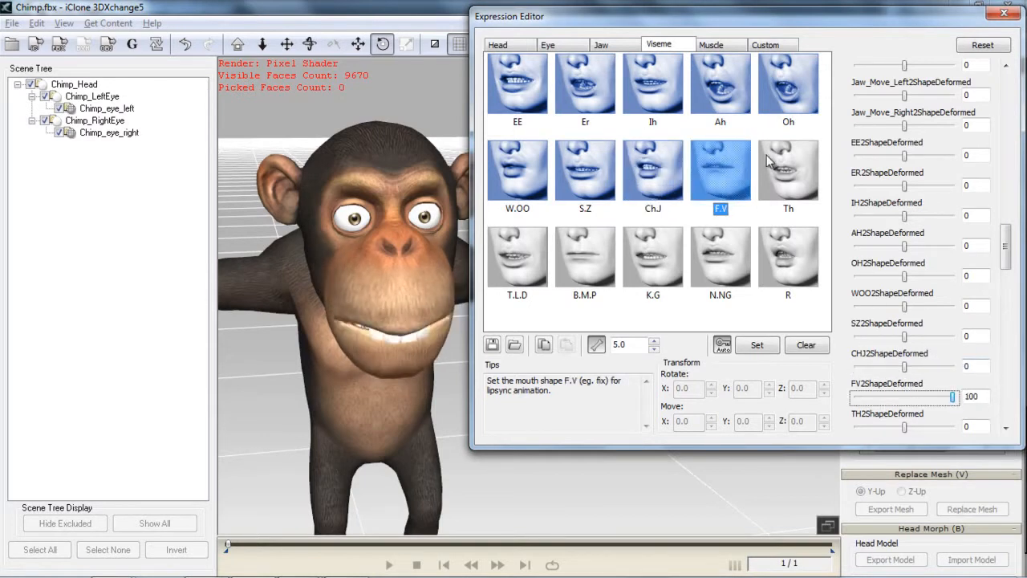
- Define the Th viseme with TH2ShapeDeformed at 100, and give the T.L.D viseme the same morph at full
{"action": "left_click", "coordinate": [803, 185]}
{"action": "scroll", "coordinate": [1010, 256], "scroll_direction": "down", "scroll_amount": 3}
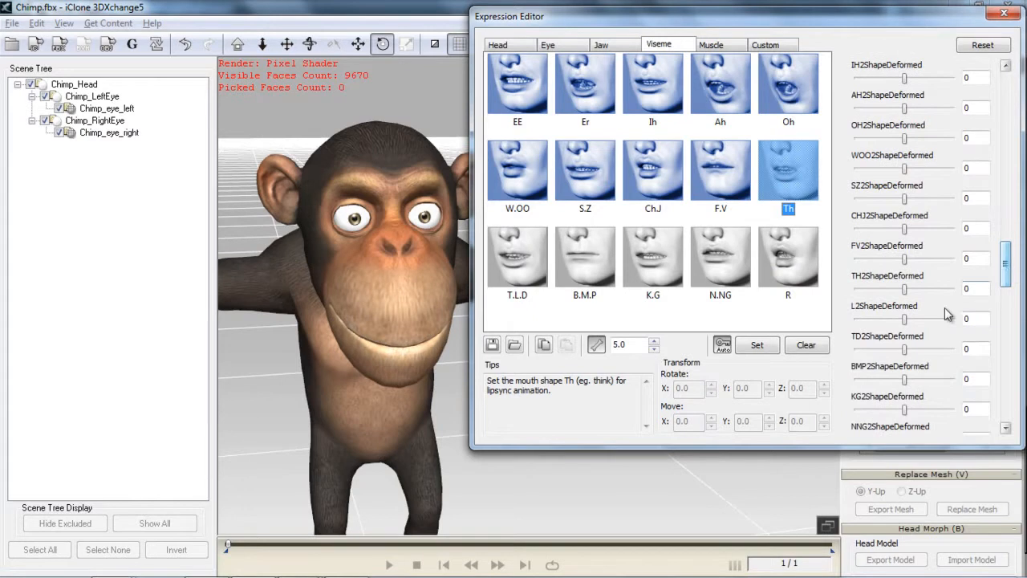
{"action": "left_click_drag", "start_coordinate": [906, 290], "coordinate": [957, 291]}
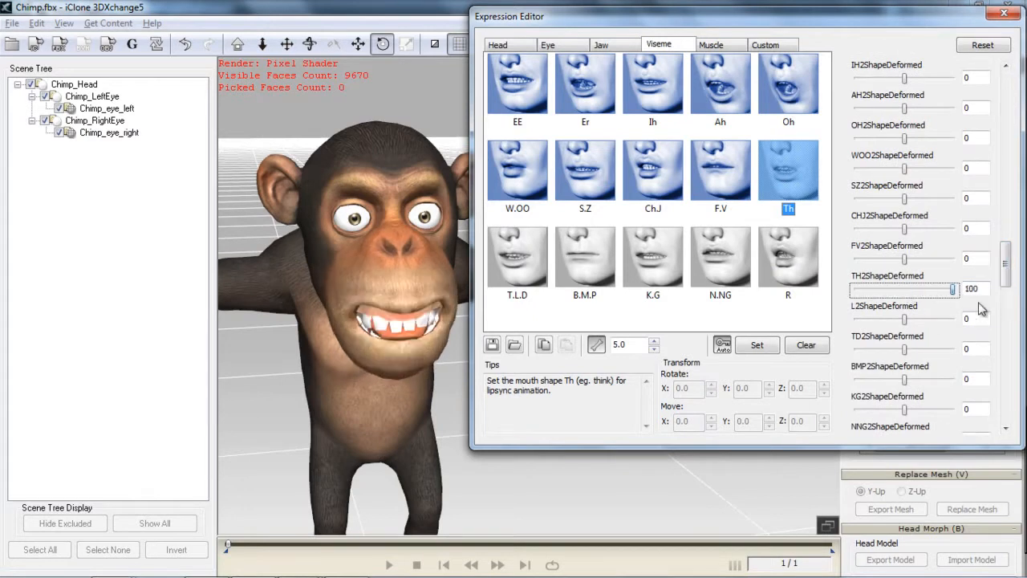
{"action": "left_click", "coordinate": [536, 265]}
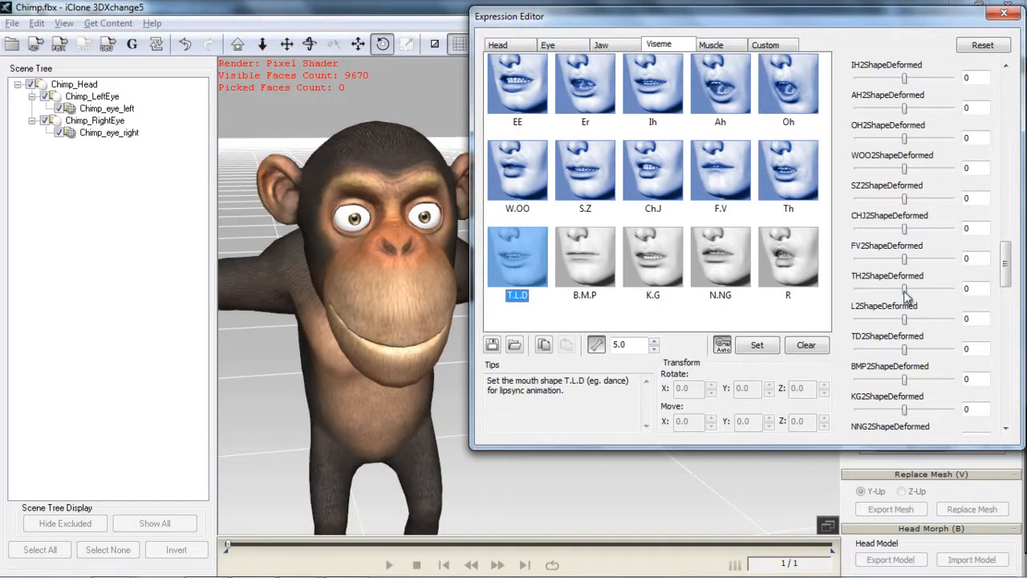
{"action": "left_click_drag", "start_coordinate": [904, 289], "coordinate": [959, 289]}
- Define the B.M.P viseme with BMP2ShapeDeformed at 100 and L2ShapeDeformed at -2
{"action": "left_click", "coordinate": [594, 265]}
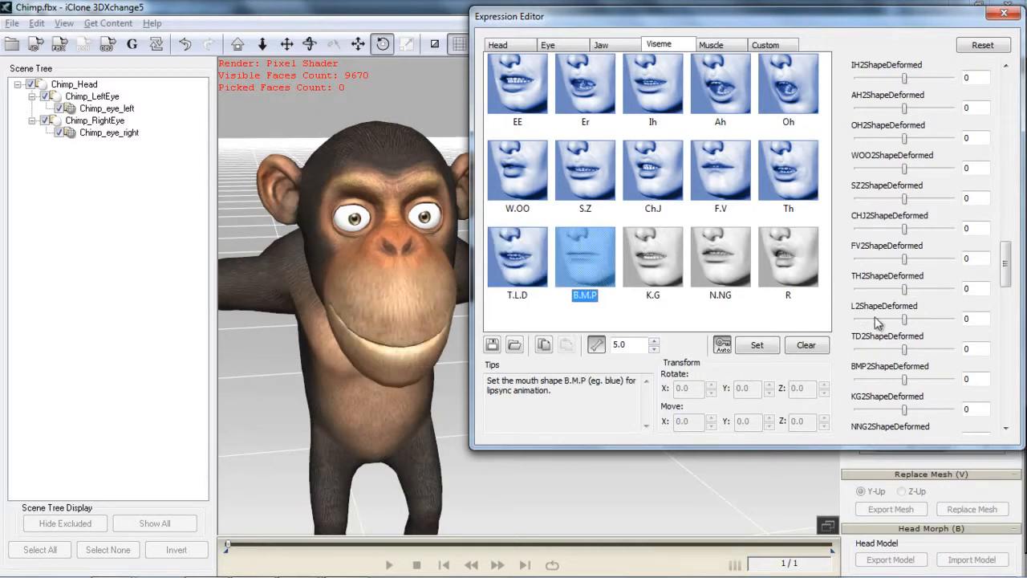
{"action": "left_click_drag", "start_coordinate": [905, 321], "coordinate": [906, 322]}
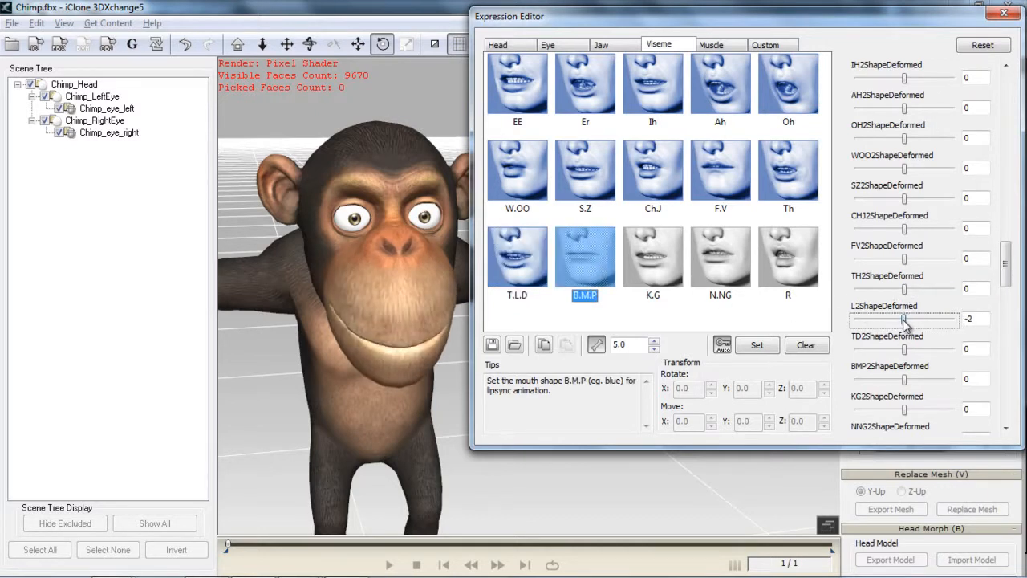
{"action": "left_click_drag", "start_coordinate": [907, 384], "coordinate": [989, 386]}
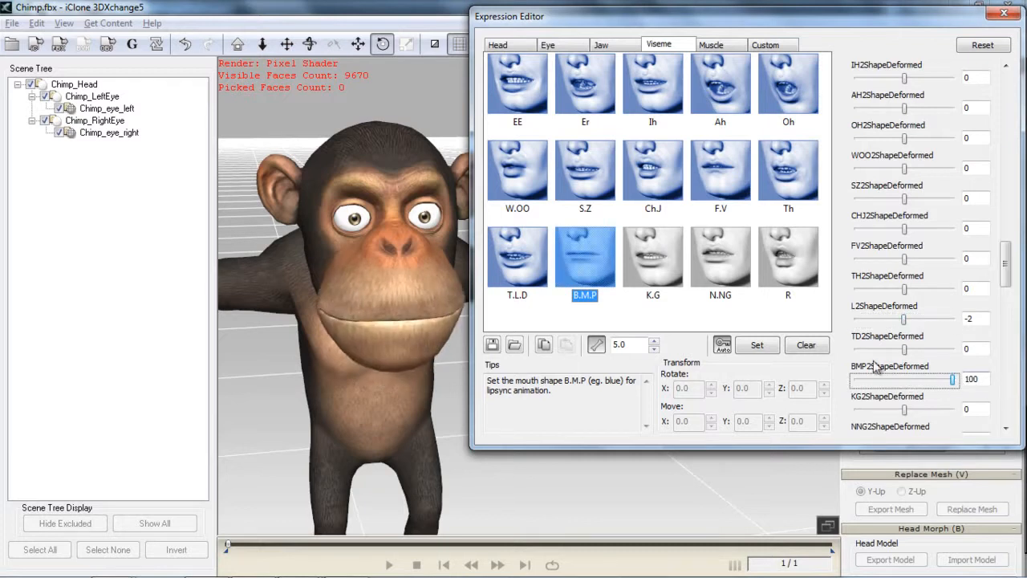
- Rework the T.L.D viseme by setting TD2ShapeDeformed to full and returning TH2ShapeDeformed to about zero
{"action": "left_click", "coordinate": [536, 261]}
{"action": "left_click_drag", "start_coordinate": [905, 350], "coordinate": [956, 350]}
{"action": "left_click_drag", "start_coordinate": [955, 293], "coordinate": [909, 302]}
- Define the K.G, N.NG and R visemes by setting the KG2, NNG2 and R2ShapeDeformed morphs to the maximum of 100
{"action": "left_click", "coordinate": [666, 280]}
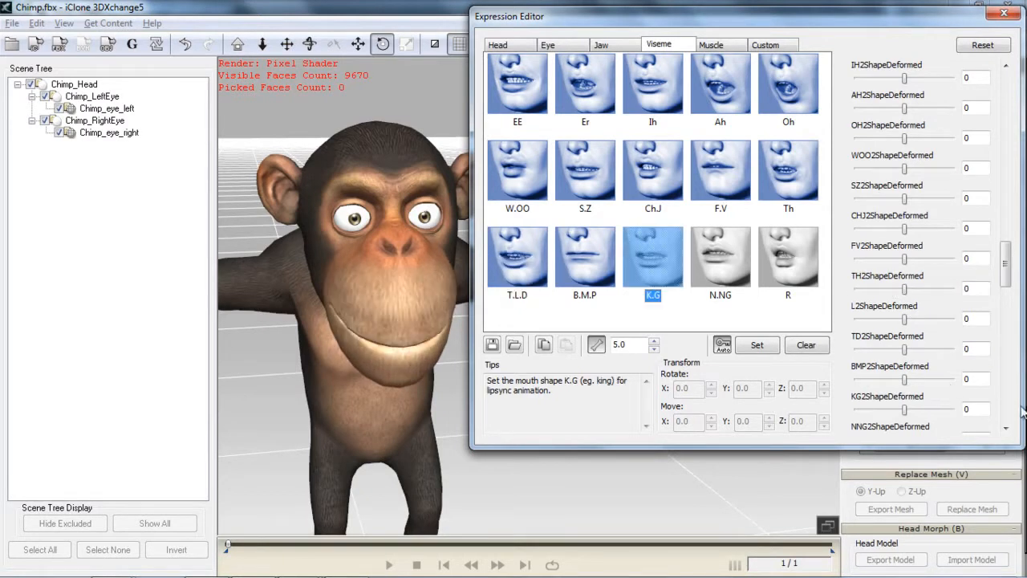
{"action": "left_click_drag", "start_coordinate": [906, 411], "coordinate": [987, 415]}
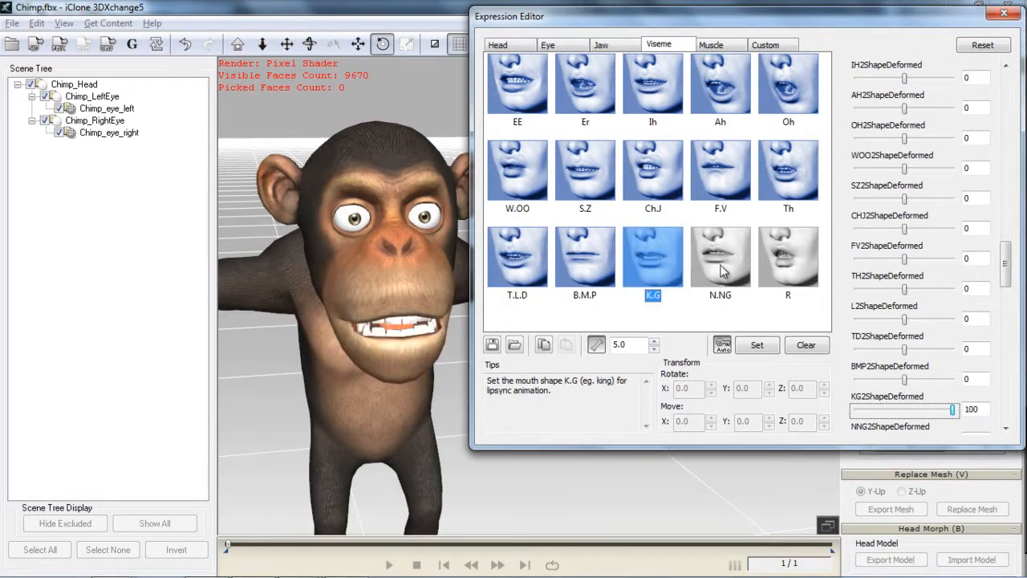
{"action": "left_click", "coordinate": [740, 282]}
{"action": "scroll", "coordinate": [1014, 277], "scroll_direction": "down", "scroll_amount": 2}
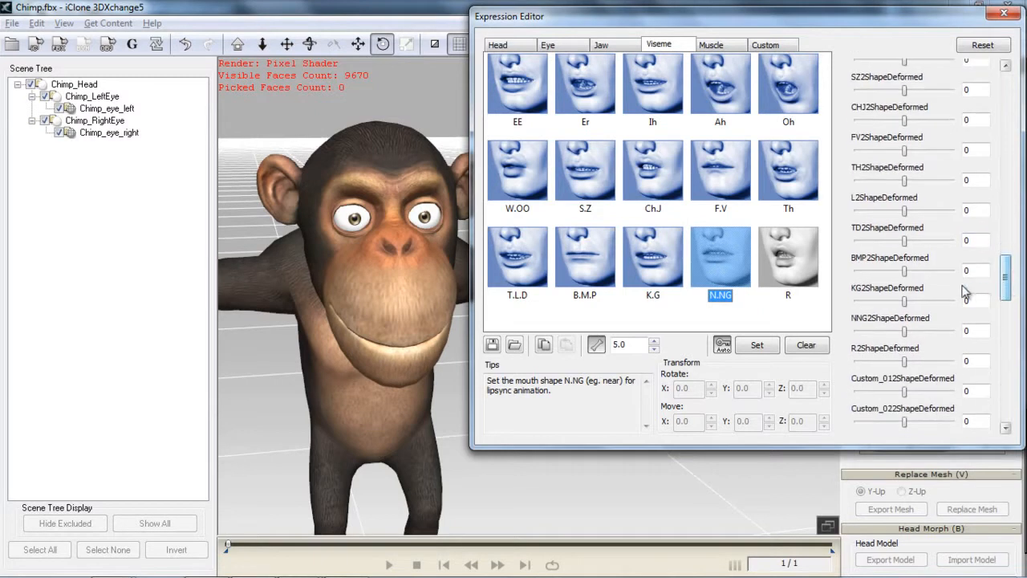
{"action": "left_click_drag", "start_coordinate": [906, 331], "coordinate": [951, 332]}
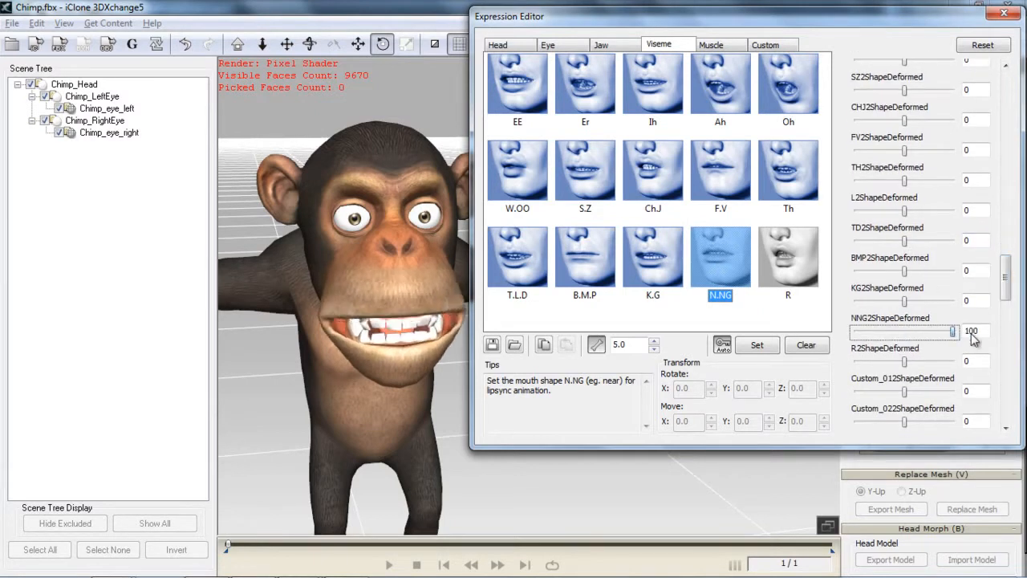
{"action": "left_click", "coordinate": [817, 277]}
{"action": "left_click_drag", "start_coordinate": [904, 361], "coordinate": [958, 351]}
- Review the defined visemes one after another on the chimp, and check the morph values of the Oh viseme
{"action": "left_click", "coordinate": [719, 260]}
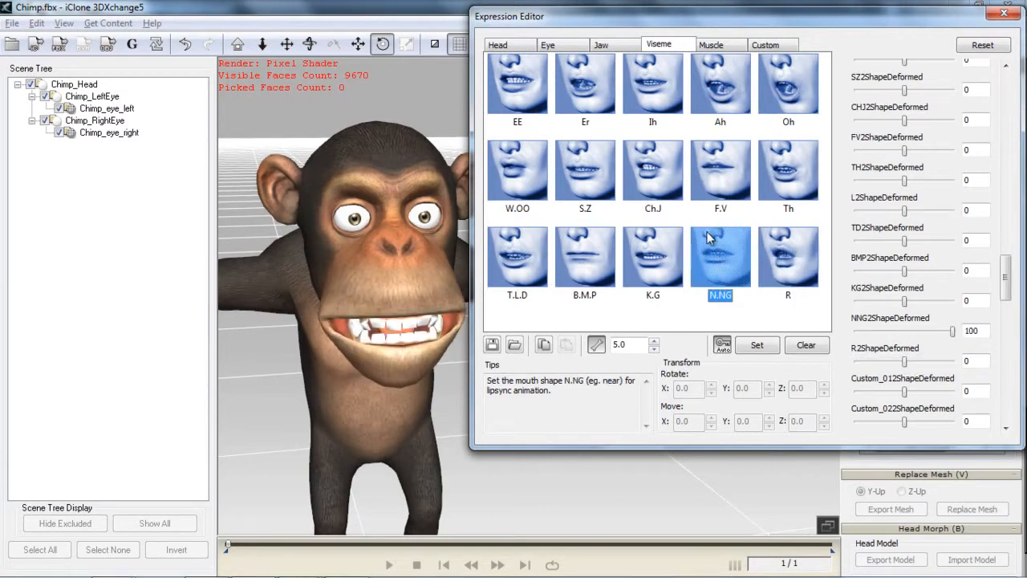
{"action": "left_click", "coordinate": [717, 174]}
{"action": "left_click", "coordinate": [675, 177]}
{"action": "left_click", "coordinate": [671, 103]}
{"action": "left_click", "coordinate": [598, 108]}
{"action": "left_click", "coordinate": [588, 173]}
{"action": "left_click", "coordinate": [659, 172]}
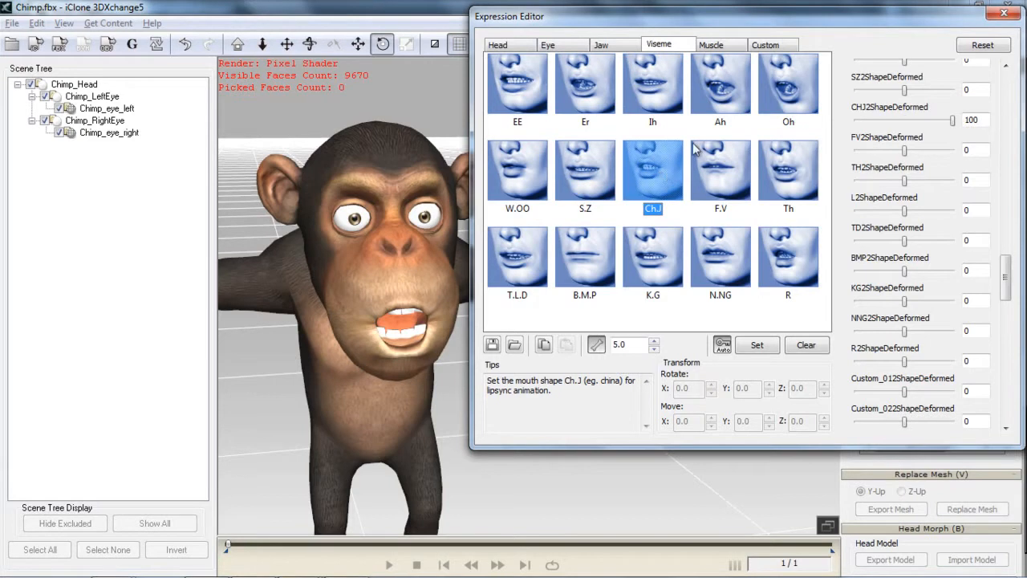
{"action": "left_click", "coordinate": [710, 110]}
{"action": "left_click", "coordinate": [788, 87]}
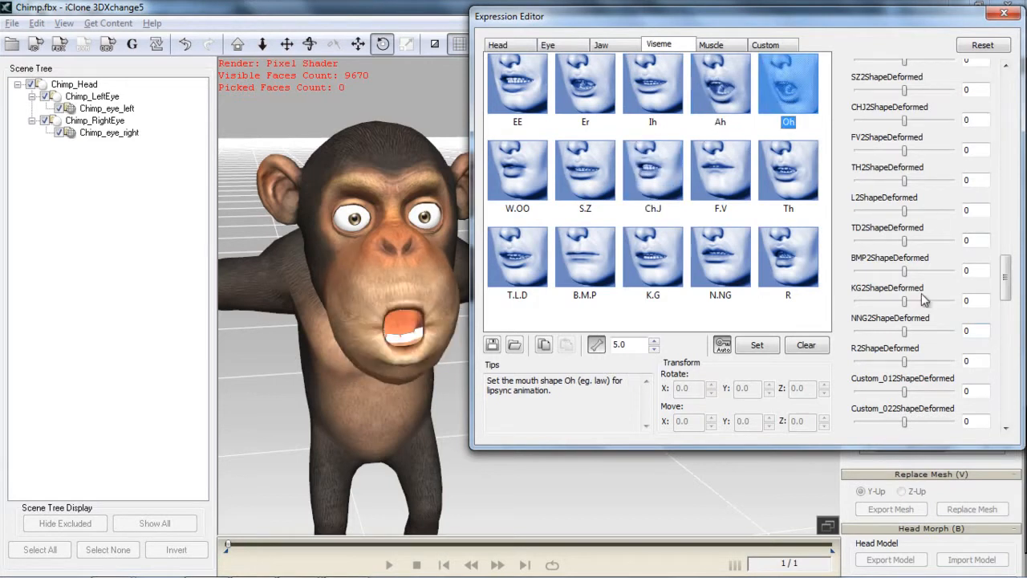
{"action": "left_click_drag", "start_coordinate": [1008, 278], "coordinate": [1009, 256]}
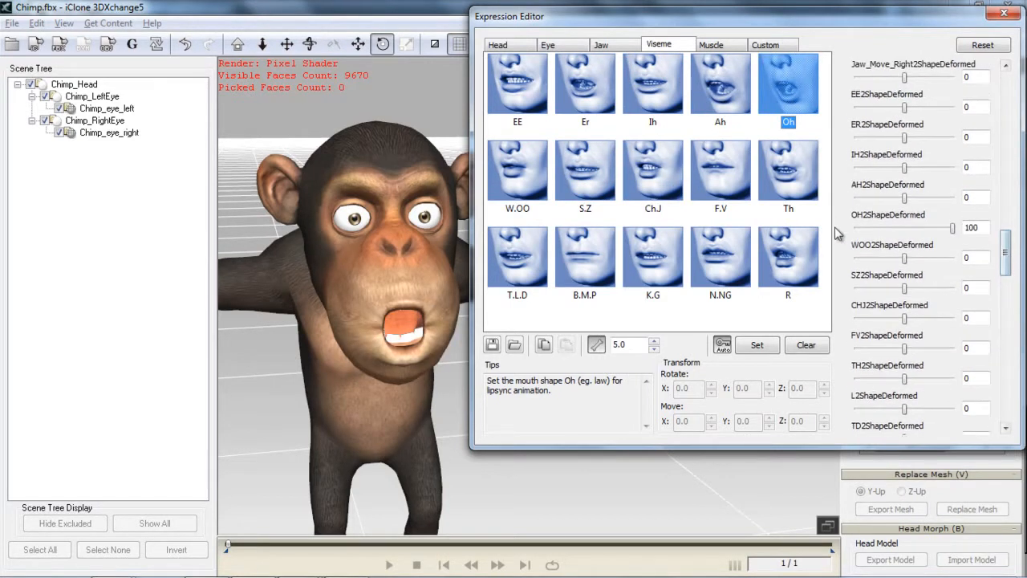
- Define the Brow Raise Inner Left and Inner Right muscle expressions by setting each one's matching Brow_Raise_Inner morph to 100
{"action": "left_click", "coordinate": [715, 45]}
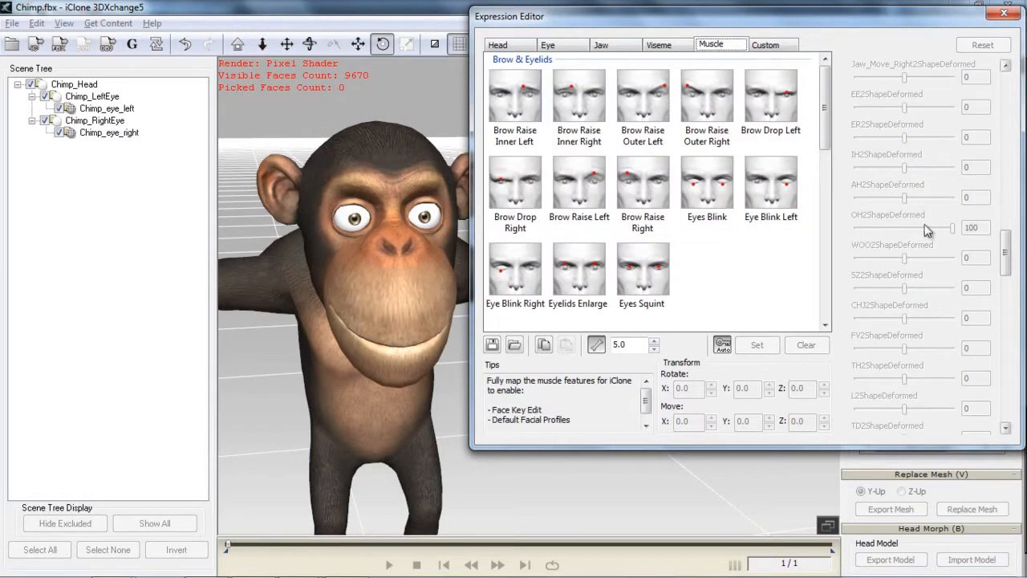
{"action": "left_click", "coordinate": [517, 99]}
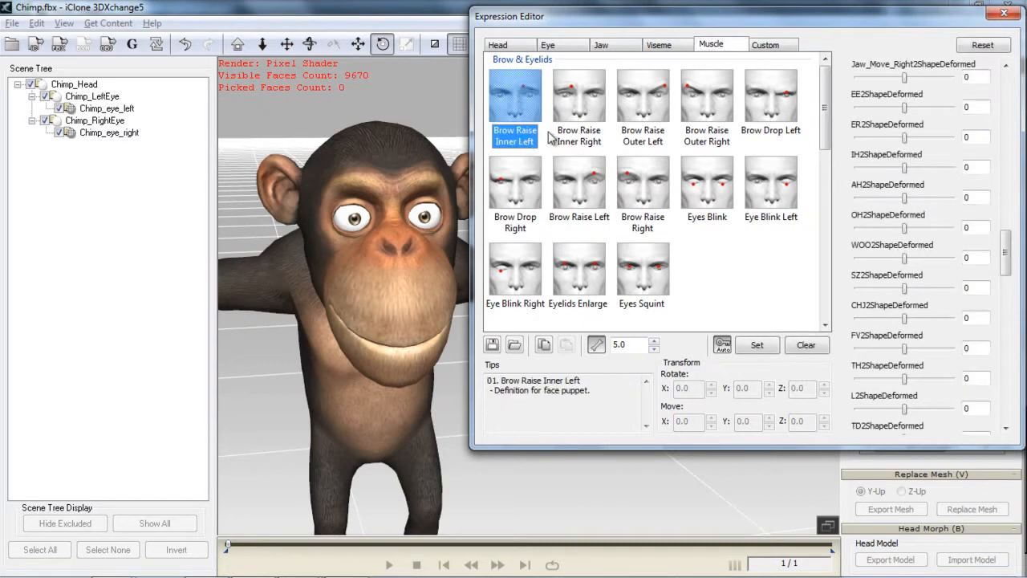
{"action": "left_click_drag", "start_coordinate": [1005, 261], "coordinate": [1000, 97]}
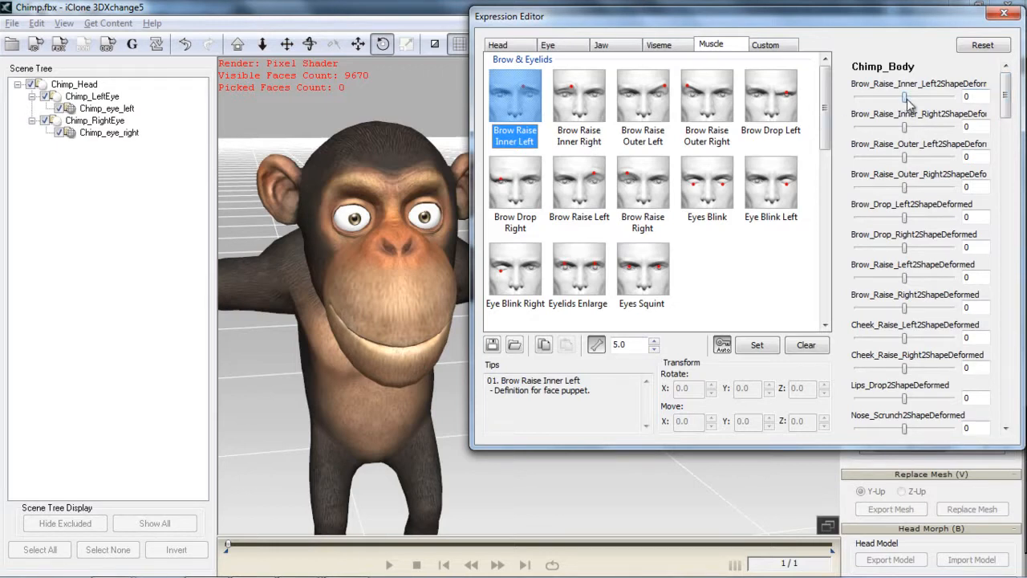
{"action": "left_click_drag", "start_coordinate": [905, 96], "coordinate": [954, 96]}
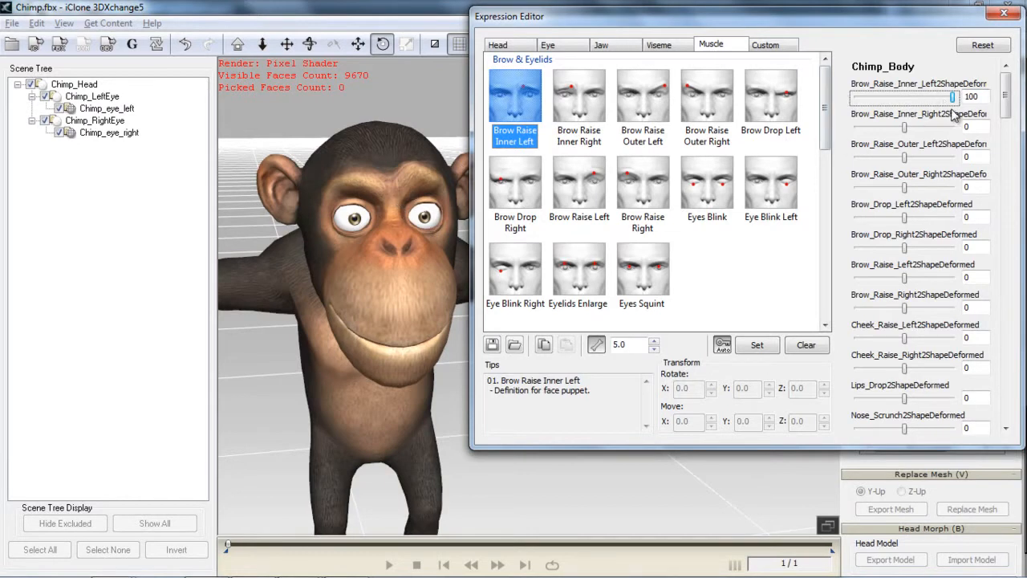
{"action": "left_click", "coordinate": [598, 115]}
{"action": "left_click_drag", "start_coordinate": [905, 126], "coordinate": [954, 127]}
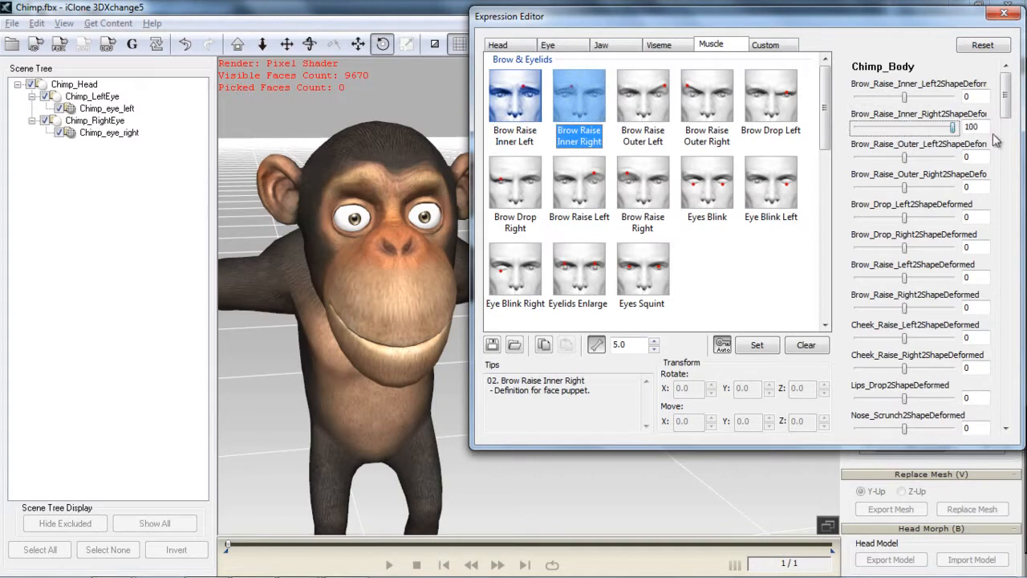
- Define the Brow Raise Outer Left and Outer Right muscle expressions with their matching Brow_Raise_Outer morphs at the maximum of 100
{"action": "left_click", "coordinate": [677, 103]}
{"action": "left_click_drag", "start_coordinate": [905, 159], "coordinate": [1013, 160]}
{"action": "left_click", "coordinate": [703, 112]}
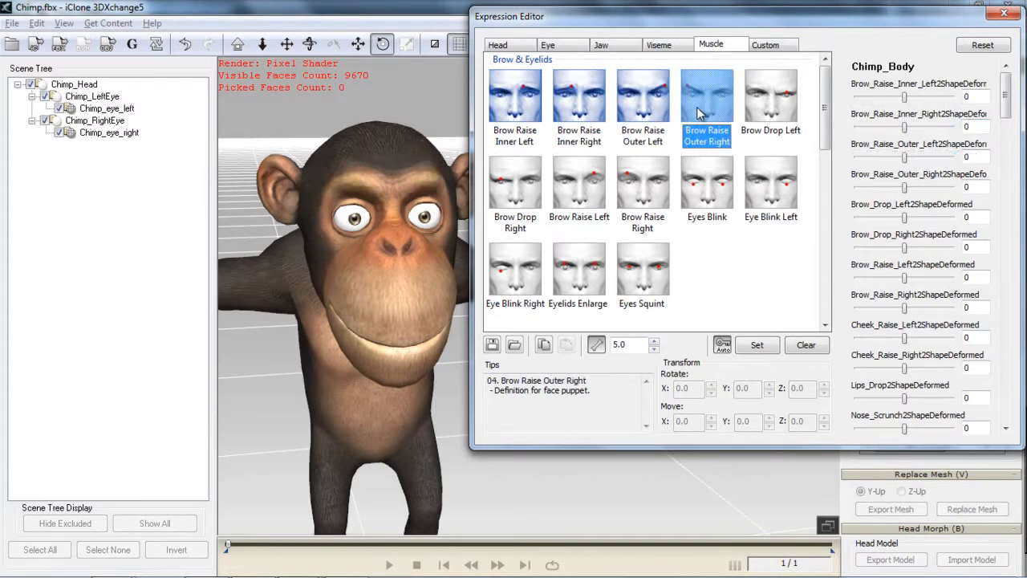
{"action": "left_click_drag", "start_coordinate": [902, 188], "coordinate": [992, 188]}
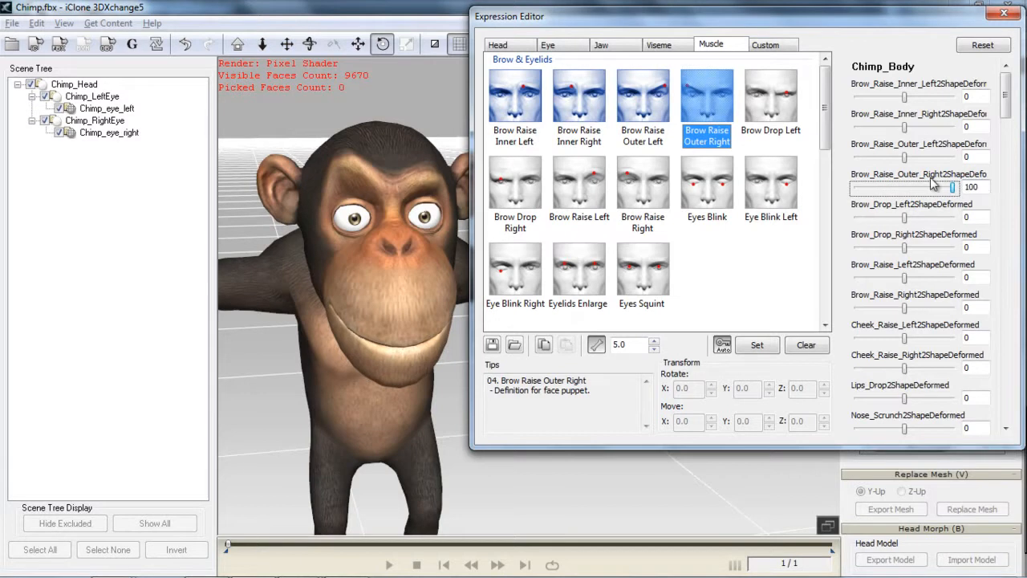
- Define the Brow Drop Left and Brow Drop Right muscle expressions by setting the matching Brow_Drop morphs to full
{"action": "left_click", "coordinate": [776, 116]}
{"action": "left_click_drag", "start_coordinate": [906, 217], "coordinate": [955, 218]}
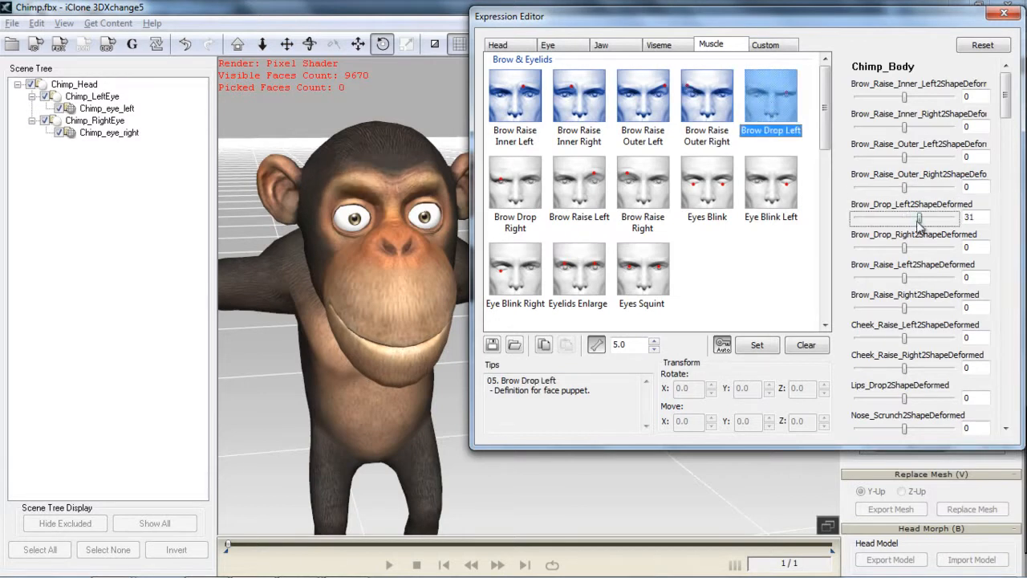
{"action": "left_click", "coordinate": [535, 190]}
{"action": "left_click_drag", "start_coordinate": [906, 248], "coordinate": [960, 248]}
- Define the Brow Raise Left and Brow Raise Right muscle expressions with Brow_Raise_Left2ShapeDeformed and Brow_Raise_Right2ShapeDeformed at the maximum of 100
{"action": "left_click", "coordinate": [572, 191]}
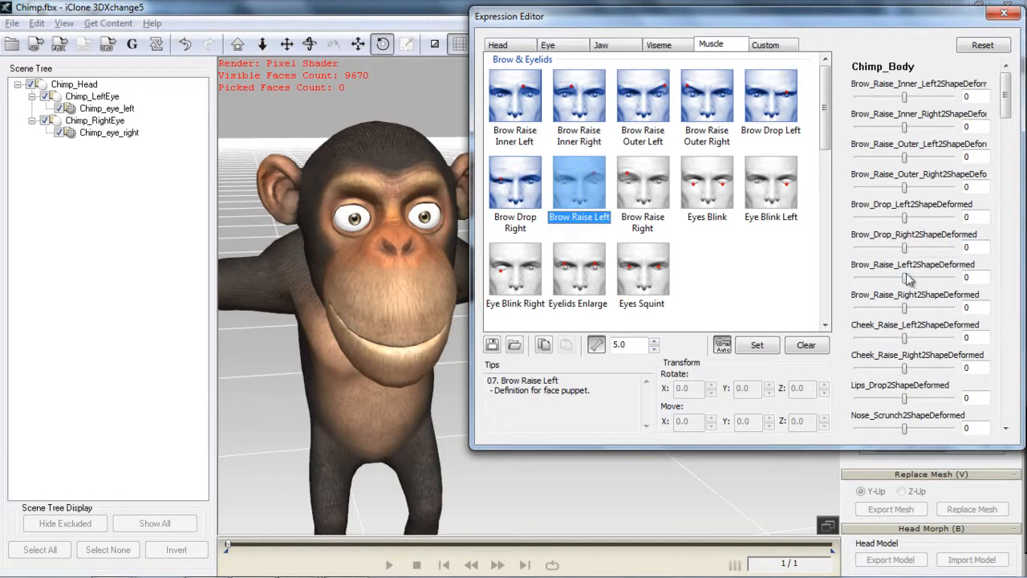
{"action": "left_click_drag", "start_coordinate": [905, 278], "coordinate": [998, 285]}
{"action": "left_click", "coordinate": [665, 201]}
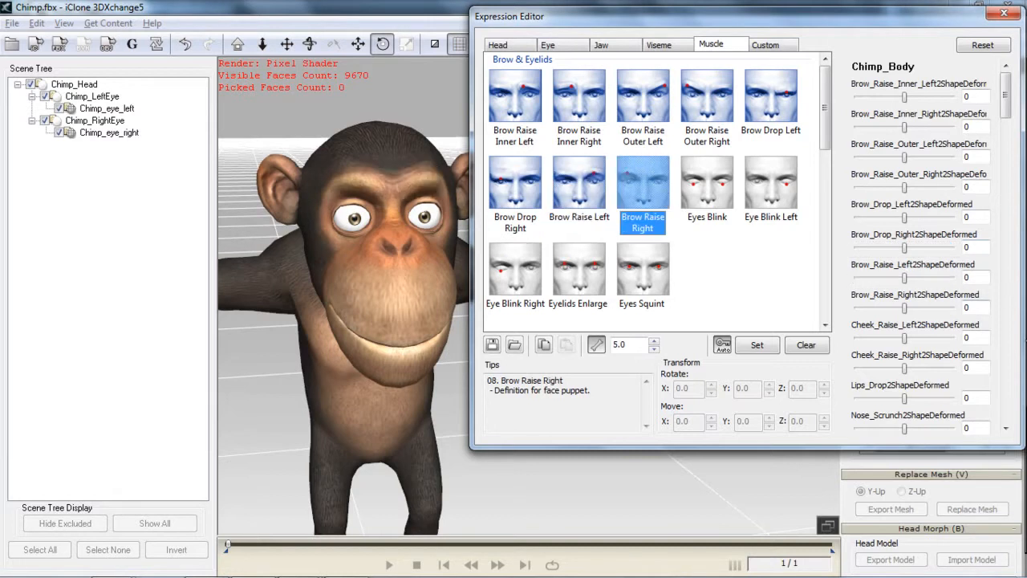
{"action": "left_click_drag", "start_coordinate": [906, 310], "coordinate": [957, 310]}
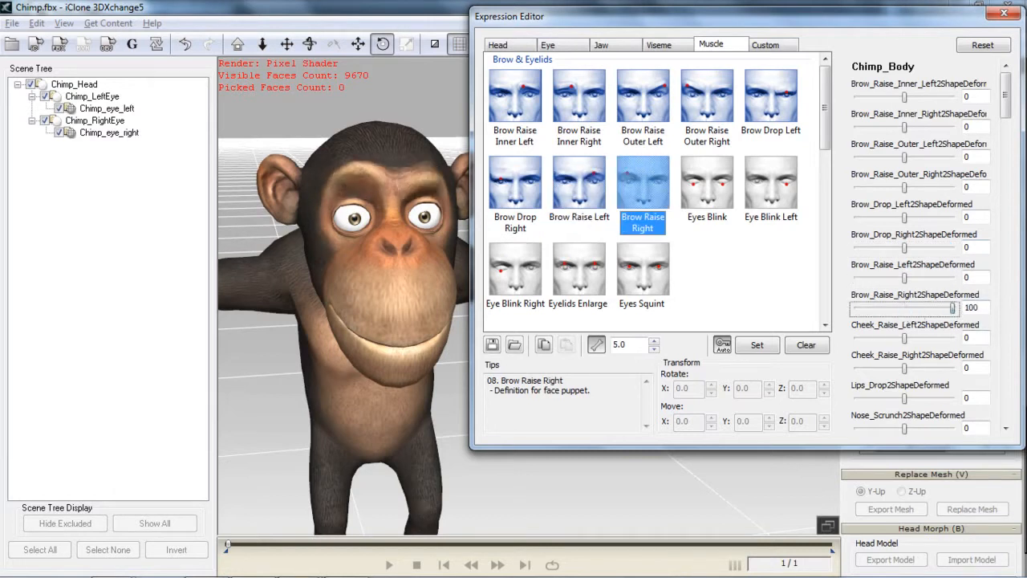
- Define the Eyes Blink, Eye Blink Left and Eye Blink Right muscle expressions by setting each one's matching blink morph to 100
{"action": "left_click", "coordinate": [696, 193]}
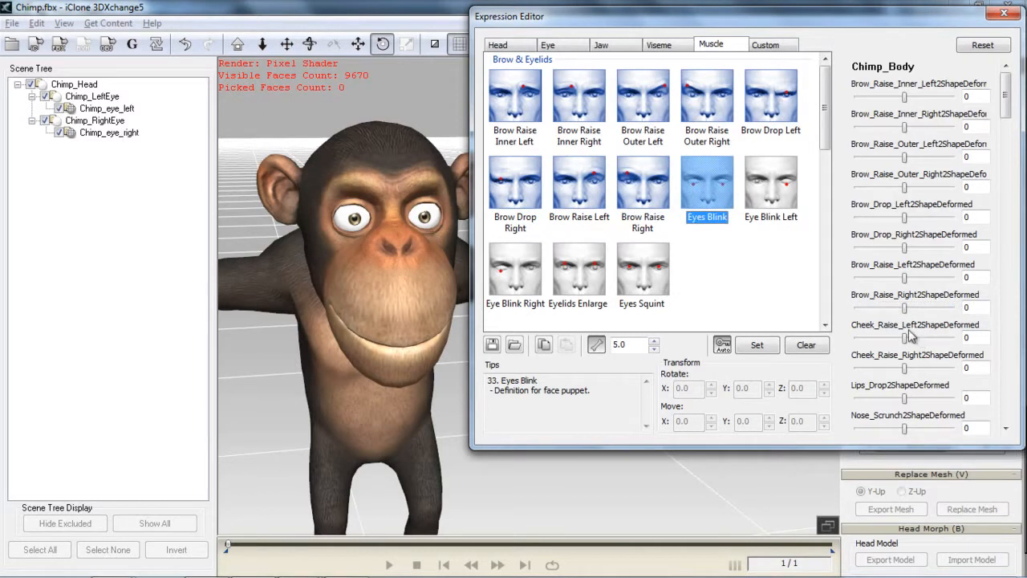
{"action": "left_click_drag", "start_coordinate": [1007, 109], "coordinate": [1015, 211]}
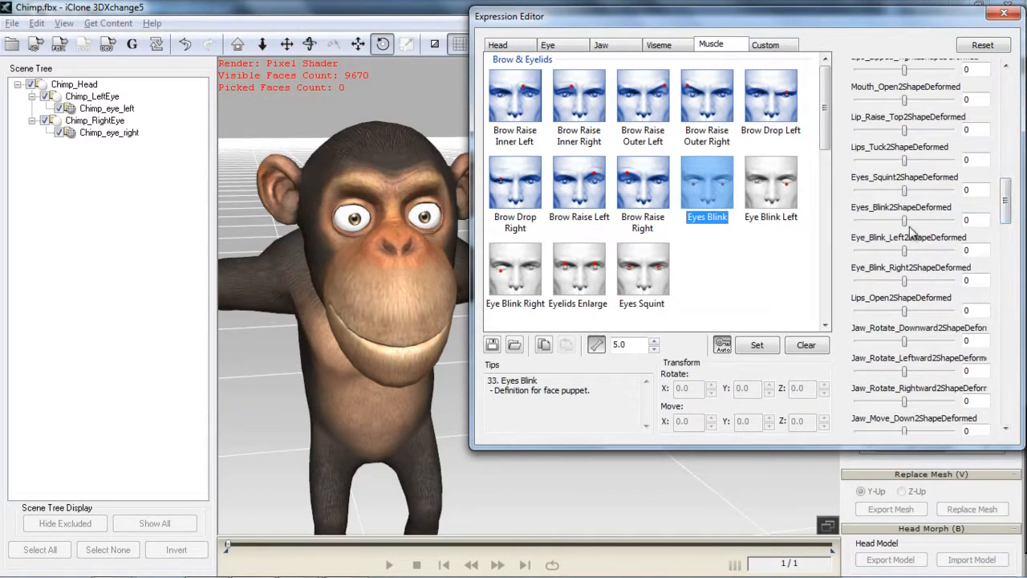
{"action": "left_click_drag", "start_coordinate": [905, 221], "coordinate": [969, 228]}
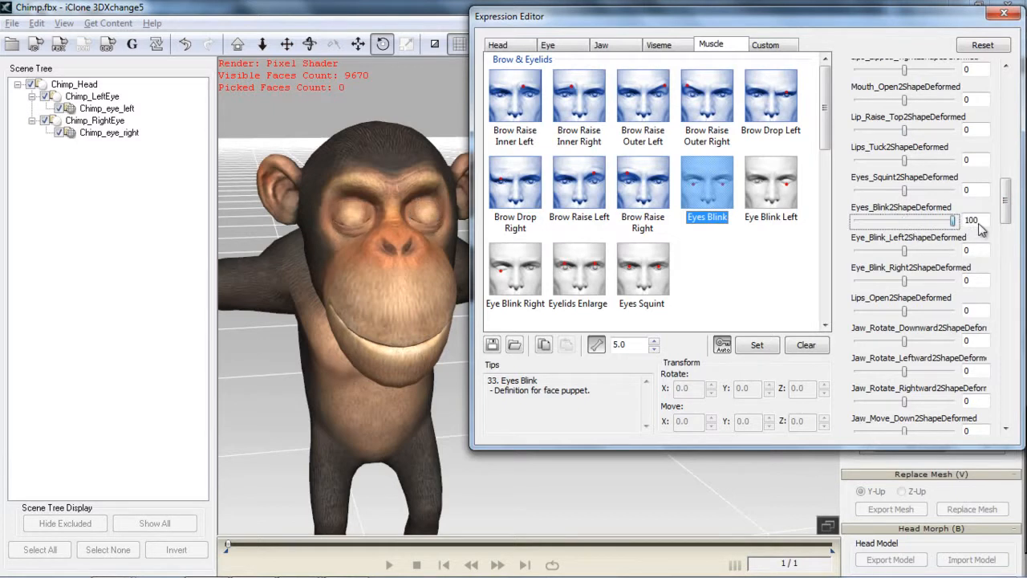
{"action": "left_click", "coordinate": [784, 190]}
{"action": "left_click_drag", "start_coordinate": [906, 252], "coordinate": [953, 252]}
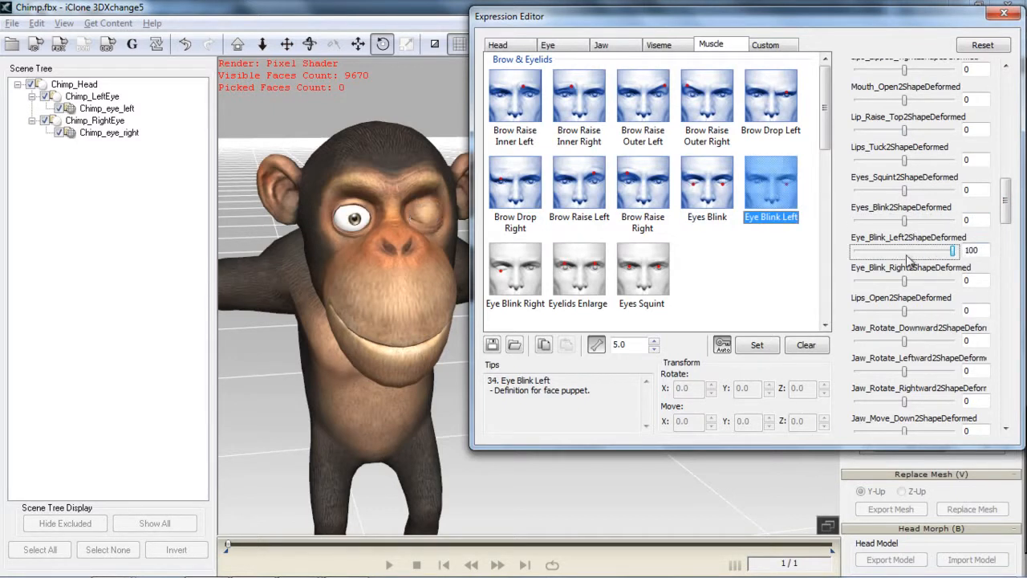
{"action": "left_click", "coordinate": [529, 277]}
{"action": "left_click_drag", "start_coordinate": [905, 283], "coordinate": [953, 281]}
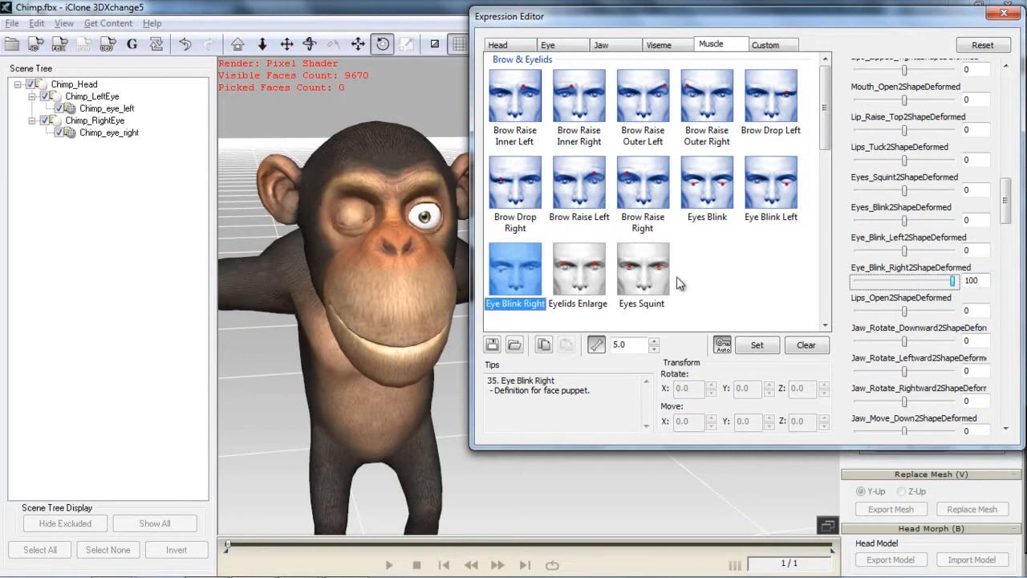
- Define the Eyelids Enlarge muscle expression with Eyelids_Enlarge2ShapeDeformed at its maximum
{"action": "left_click", "coordinate": [592, 279]}
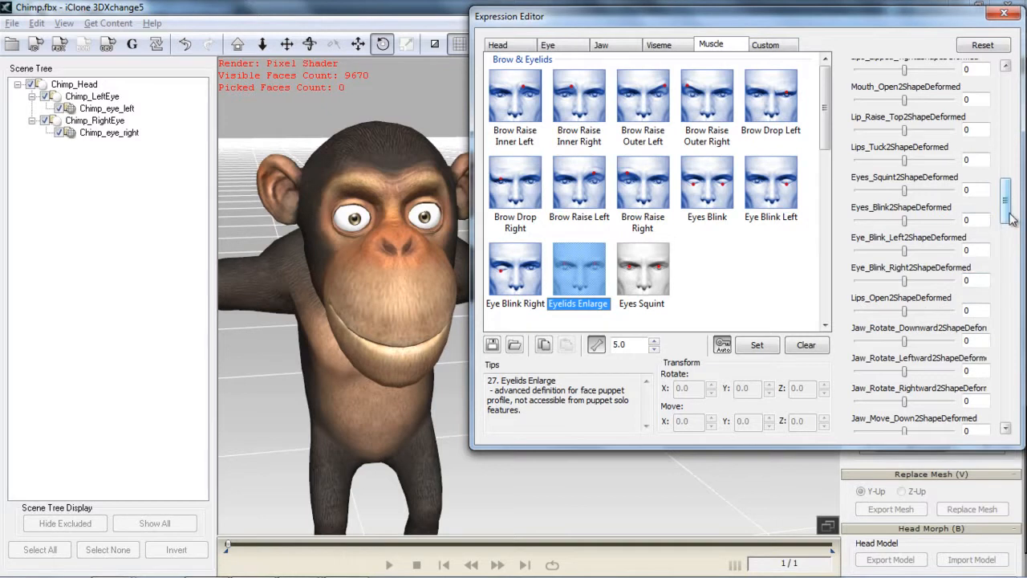
{"action": "scroll", "coordinate": [1011, 215], "scroll_direction": "down", "scroll_amount": 1}
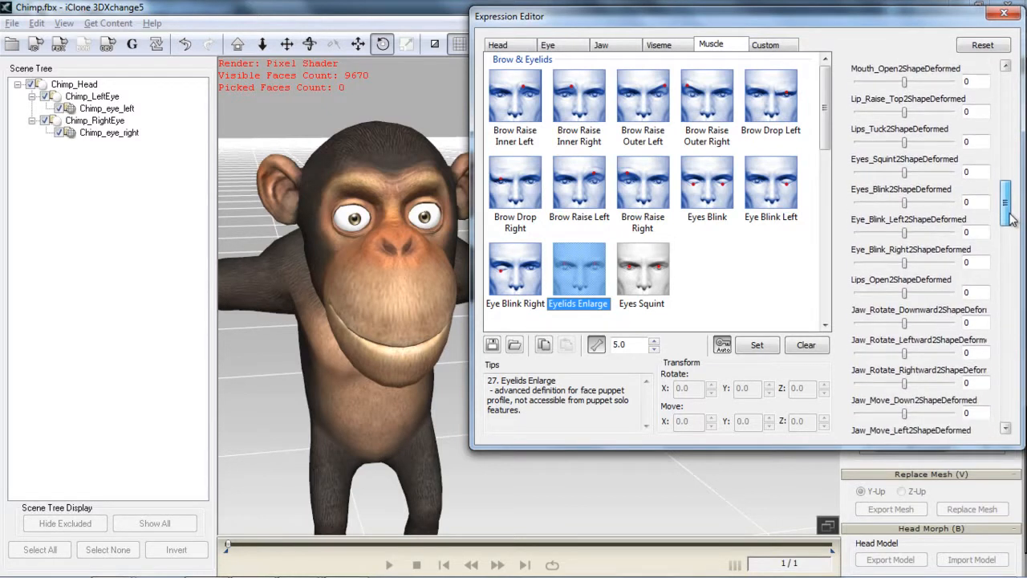
{"action": "left_click_drag", "start_coordinate": [1007, 210], "coordinate": [999, 190]}
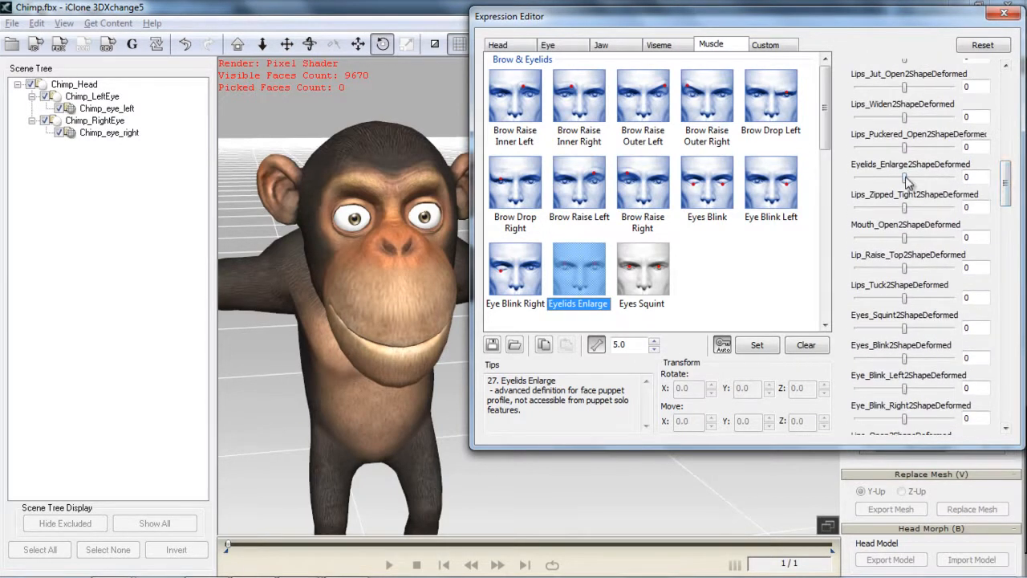
{"action": "left_click_drag", "start_coordinate": [906, 178], "coordinate": [954, 177]}
- Define the Eyes Squint muscle expression with Eyes_Squint2ShapeDeformed at 100 and Eyes_Blink2ShapeDeformed at 27
{"action": "left_click", "coordinate": [649, 271]}
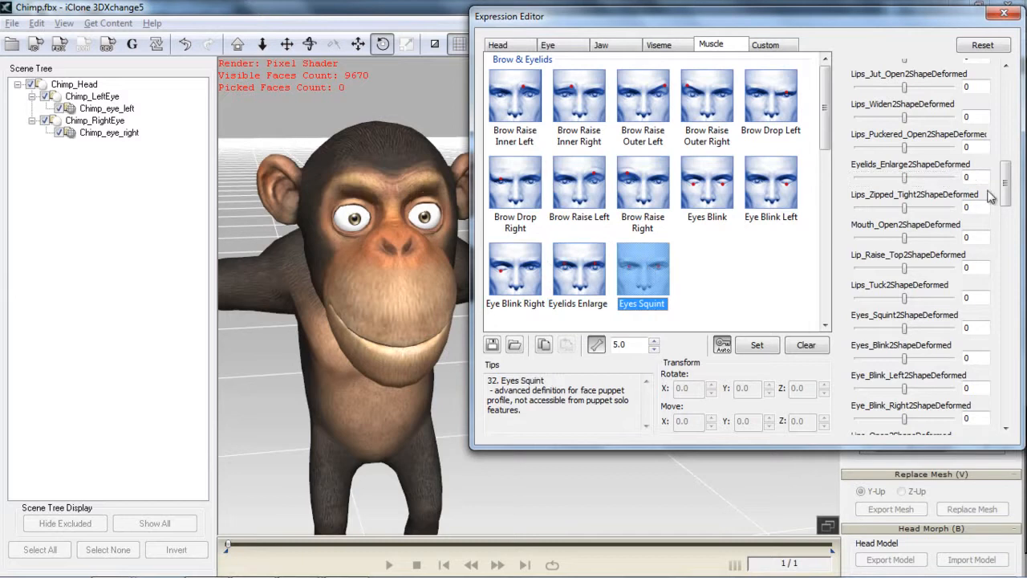
{"action": "left_click_drag", "start_coordinate": [1009, 187], "coordinate": [1009, 202]}
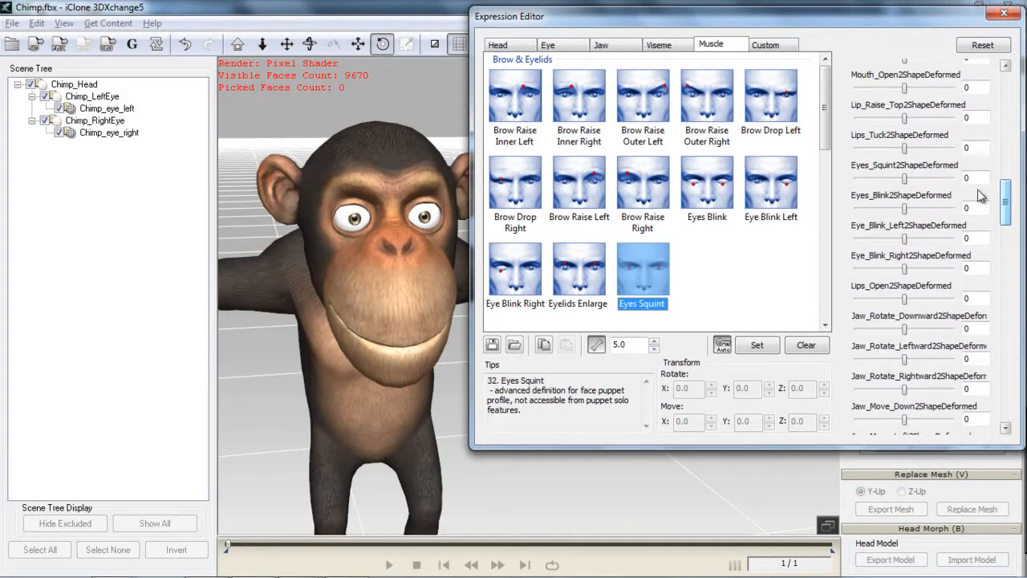
{"action": "left_click_drag", "start_coordinate": [904, 177], "coordinate": [969, 183]}
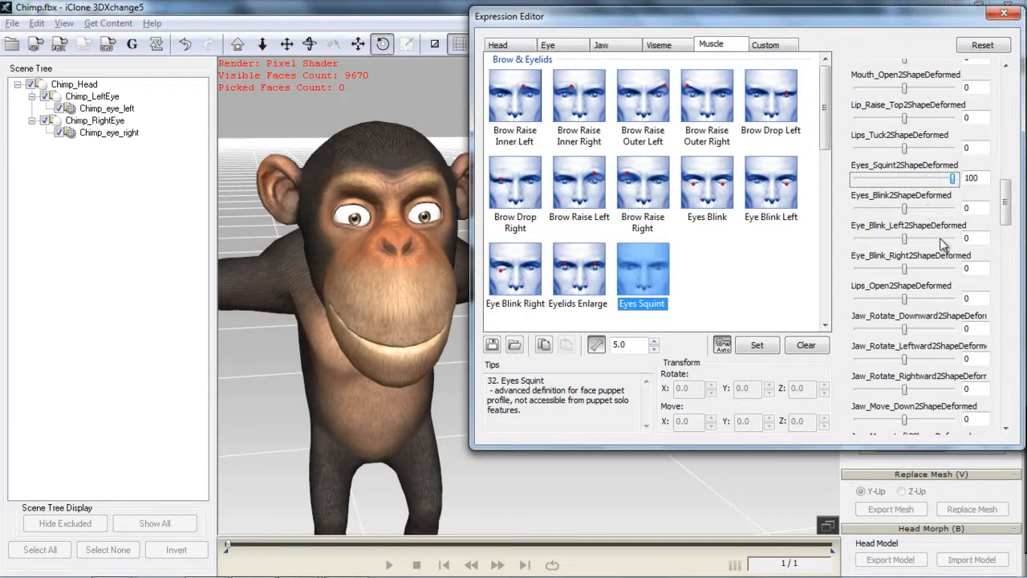
{"action": "left_click_drag", "start_coordinate": [906, 210], "coordinate": [918, 211]}
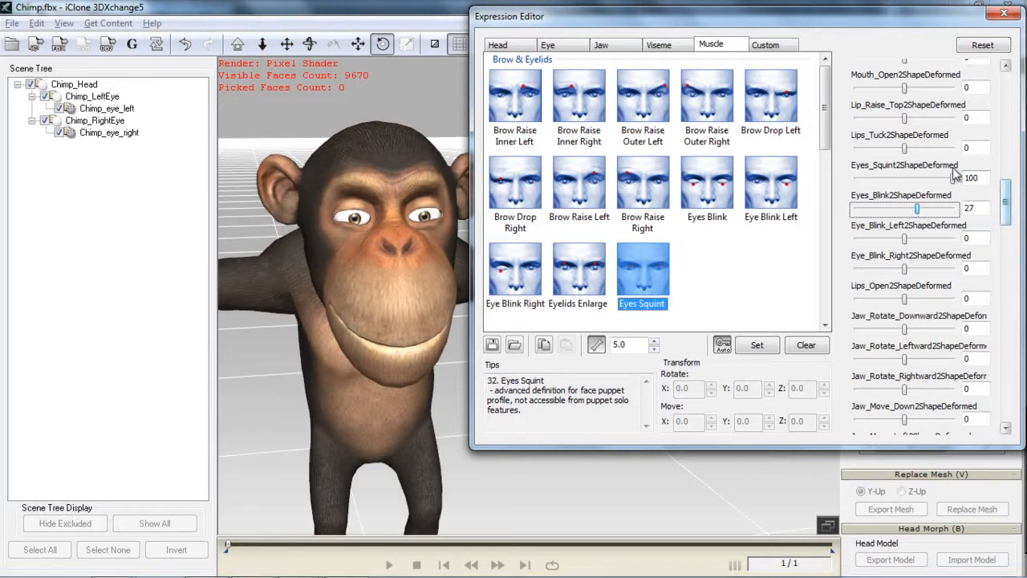
- Start the Upward expression of Custom Group 1 with Brow_Raise_Left2ShapeDeformed at its maximum and WOO2ShapeDeformed at 73
{"action": "left_click", "coordinate": [767, 46]}
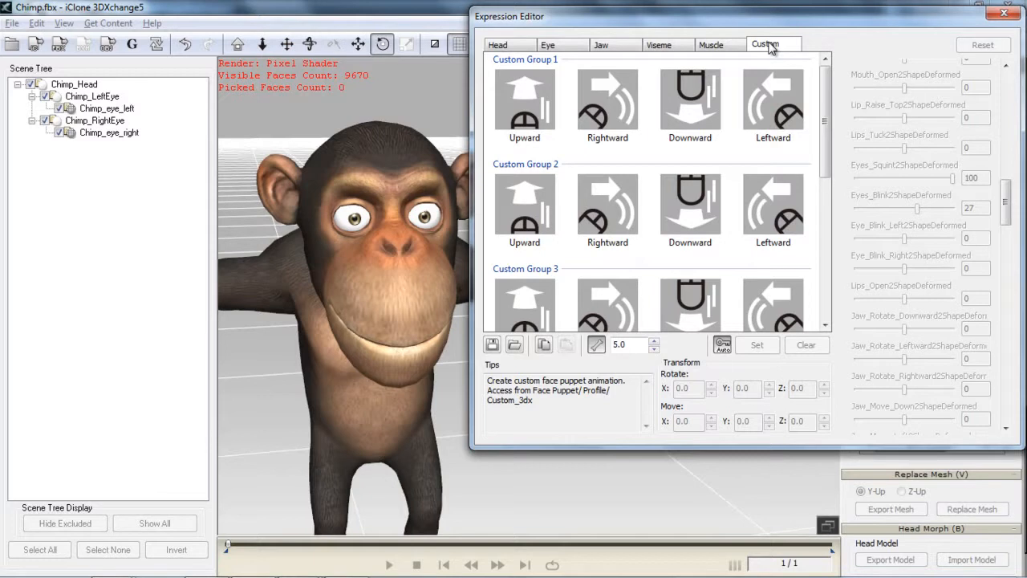
{"action": "left_click", "coordinate": [532, 92]}
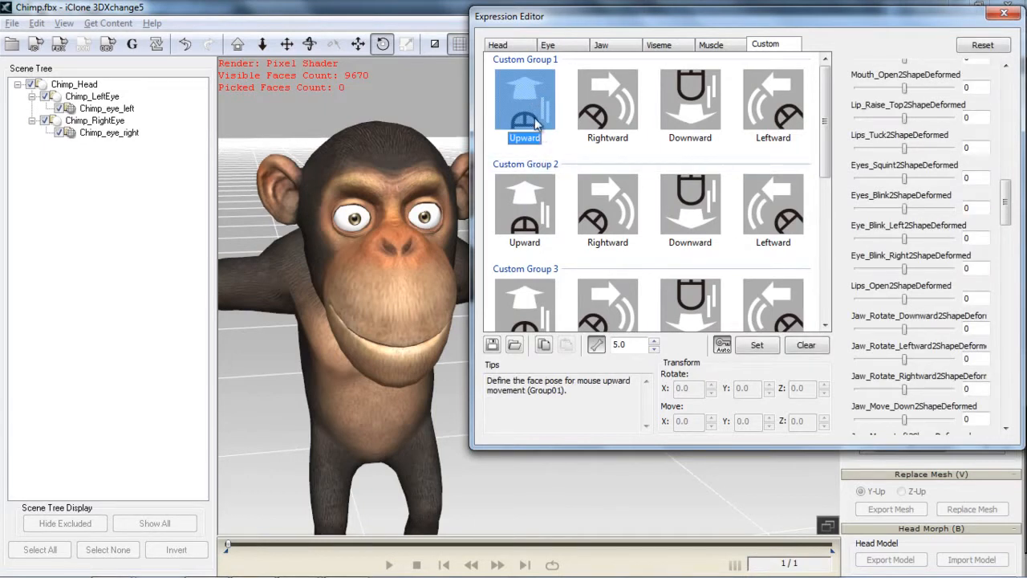
{"action": "left_click", "coordinate": [590, 102]}
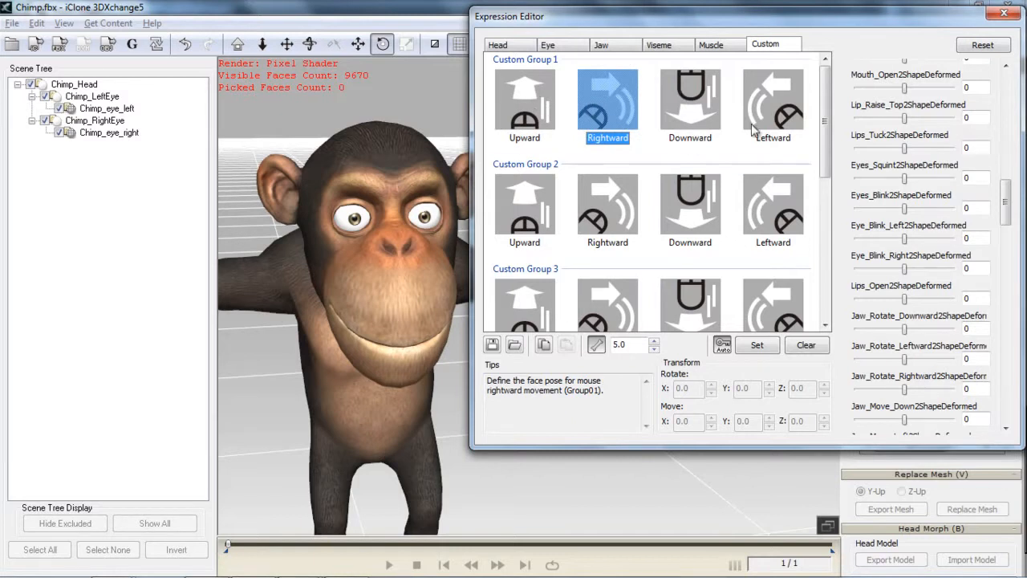
{"action": "left_click", "coordinate": [524, 111]}
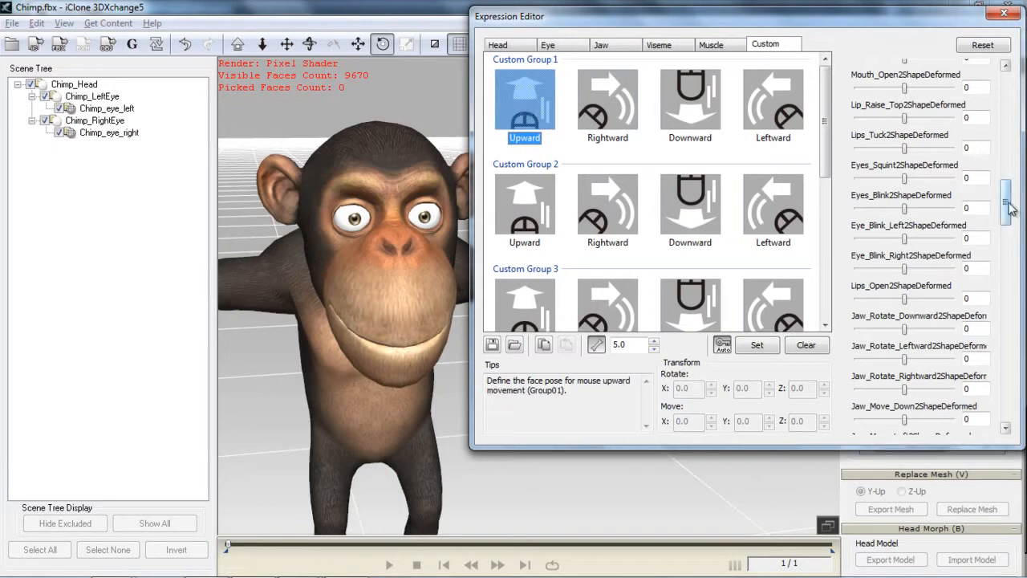
{"action": "left_click_drag", "start_coordinate": [1007, 211], "coordinate": [1010, 115]}
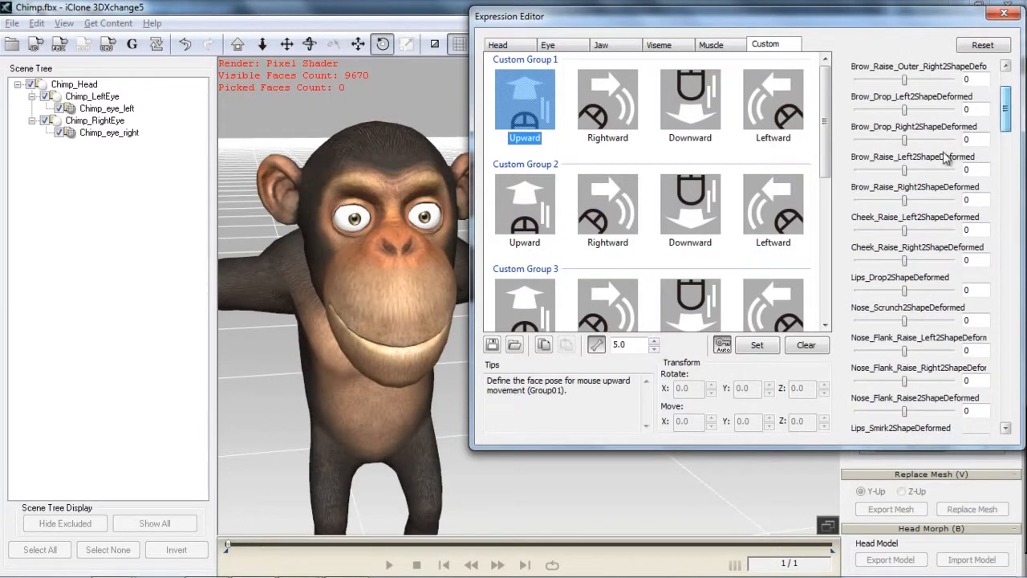
{"action": "left_click_drag", "start_coordinate": [904, 170], "coordinate": [955, 172]}
{"action": "left_click_drag", "start_coordinate": [1007, 121], "coordinate": [1023, 262]}
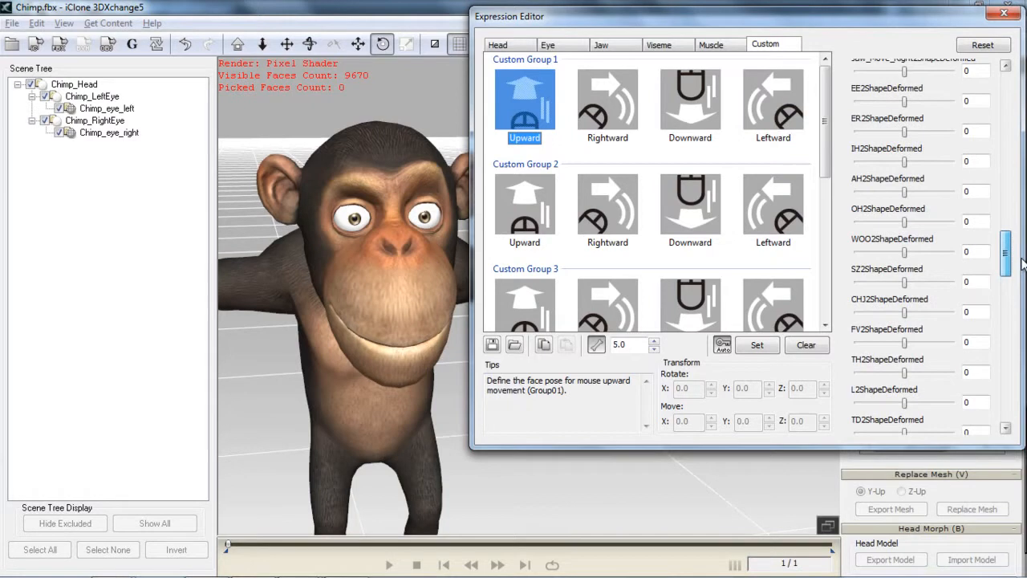
{"action": "left_click_drag", "start_coordinate": [905, 254], "coordinate": [941, 254]}
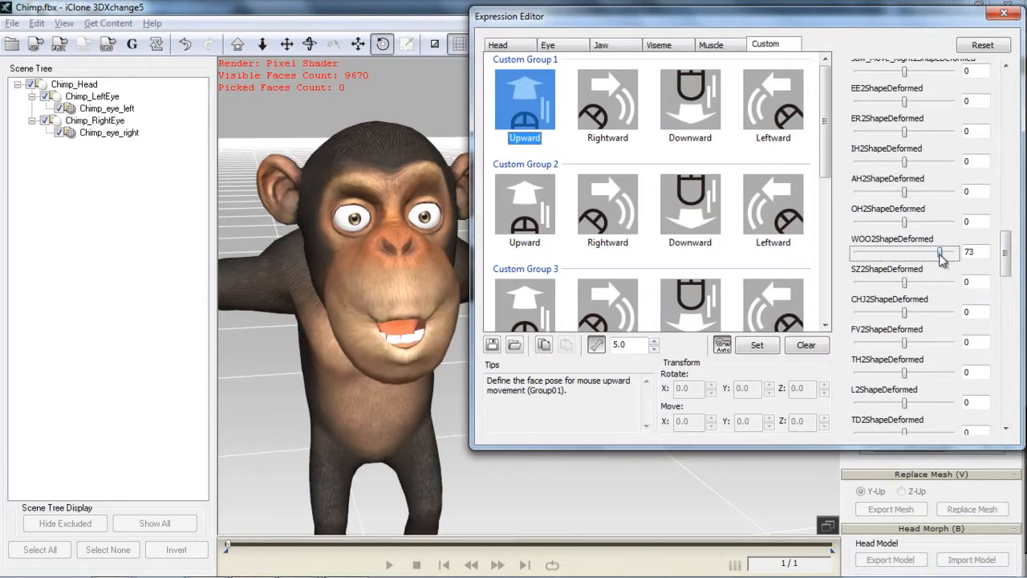
- Open the Upward expression's mouth with Lips_Open2ShapeDeformed around half and Jaw_Rotate_Downward2ShapeDeformed at 28, and lower WOO2ShapeDeformed to about half
{"action": "scroll", "coordinate": [921, 294], "scroll_direction": "up", "scroll_amount": 5}
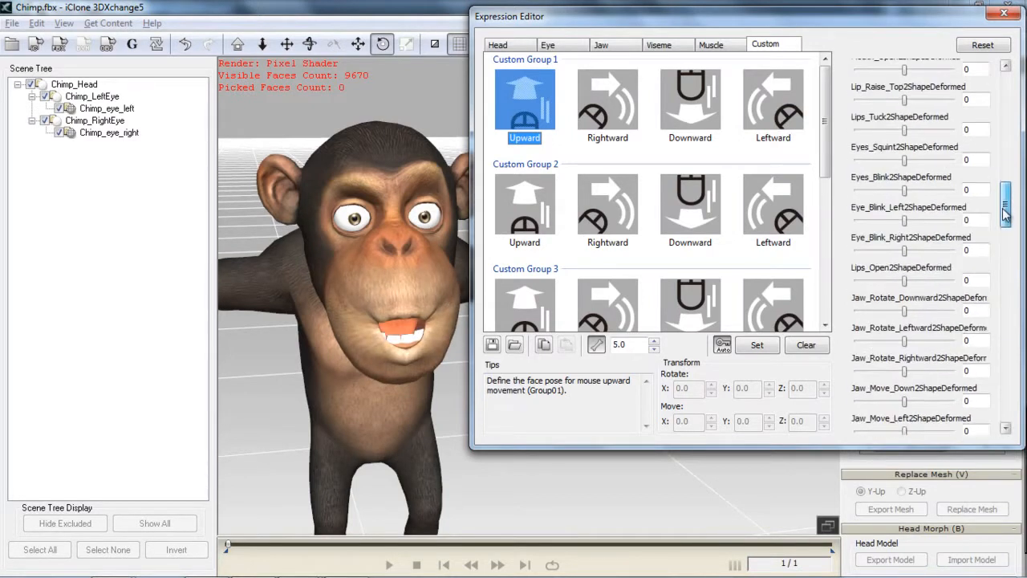
{"action": "left_click_drag", "start_coordinate": [905, 288], "coordinate": [920, 323]}
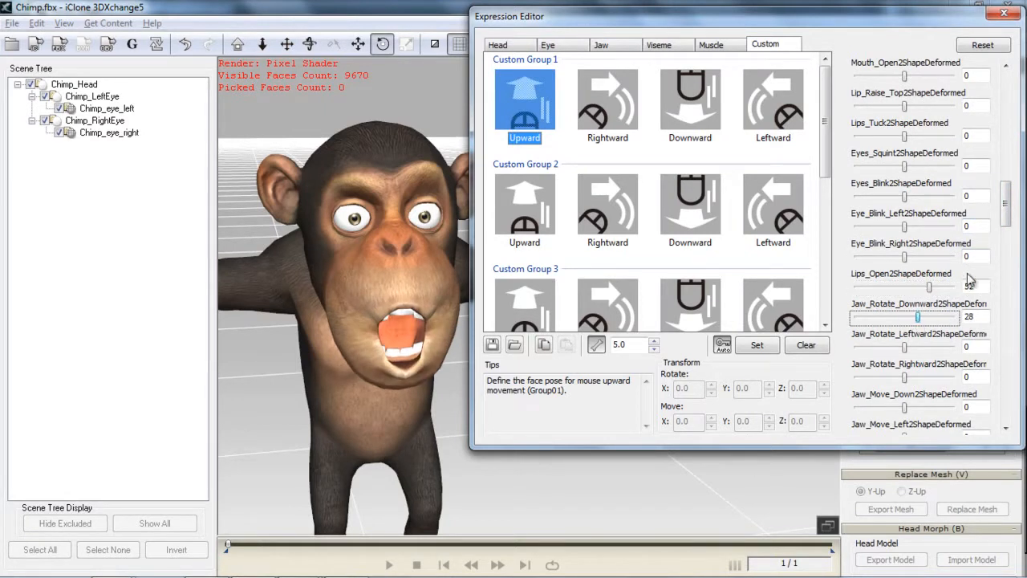
{"action": "left_click_drag", "start_coordinate": [1008, 215], "coordinate": [1006, 192]}
{"action": "left_click_drag", "start_coordinate": [905, 166], "coordinate": [919, 228]}
{"action": "left_click_drag", "start_coordinate": [1005, 175], "coordinate": [1021, 255]}
{"action": "left_click_drag", "start_coordinate": [941, 276], "coordinate": [929, 289]}
- Define Custom Group 1's Rightward expression with ER2ShapeDeformed at 100, Eyelids_Enlarge2ShapeDeformed at 100 and Lips_Widen2ShapeDeformed at 61
{"action": "left_click", "coordinate": [612, 111]}
{"action": "left_click_drag", "start_coordinate": [905, 156], "coordinate": [953, 156]}
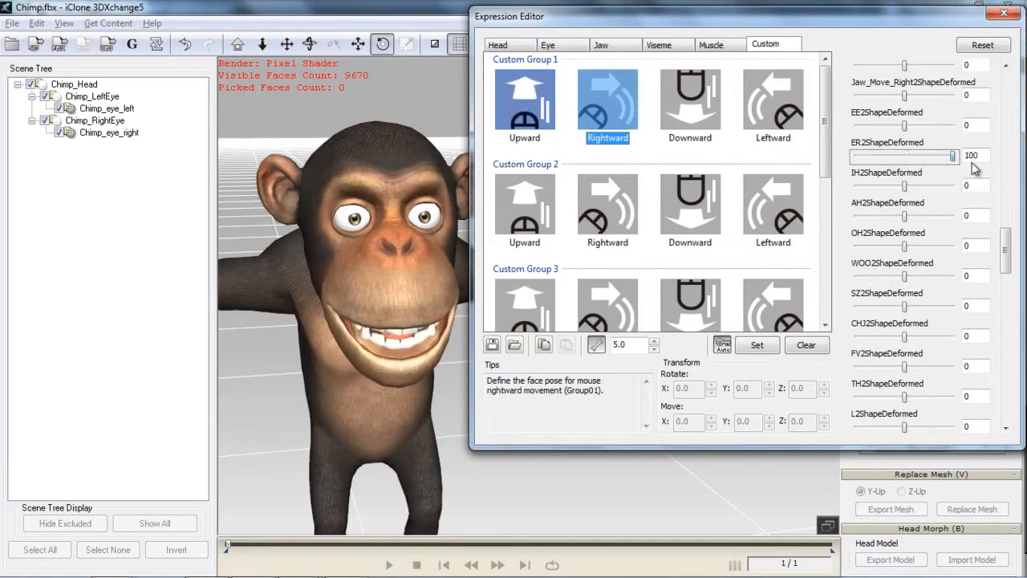
{"action": "left_click_drag", "start_coordinate": [1009, 255], "coordinate": [1007, 189]}
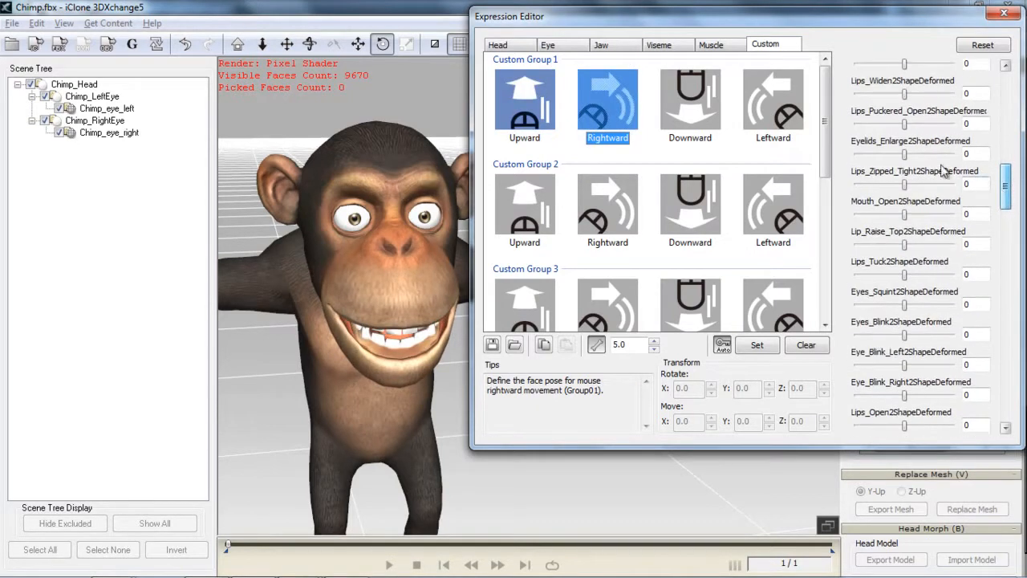
{"action": "left_click_drag", "start_coordinate": [907, 158], "coordinate": [980, 169]}
{"action": "left_click_drag", "start_coordinate": [904, 94], "coordinate": [935, 94]}
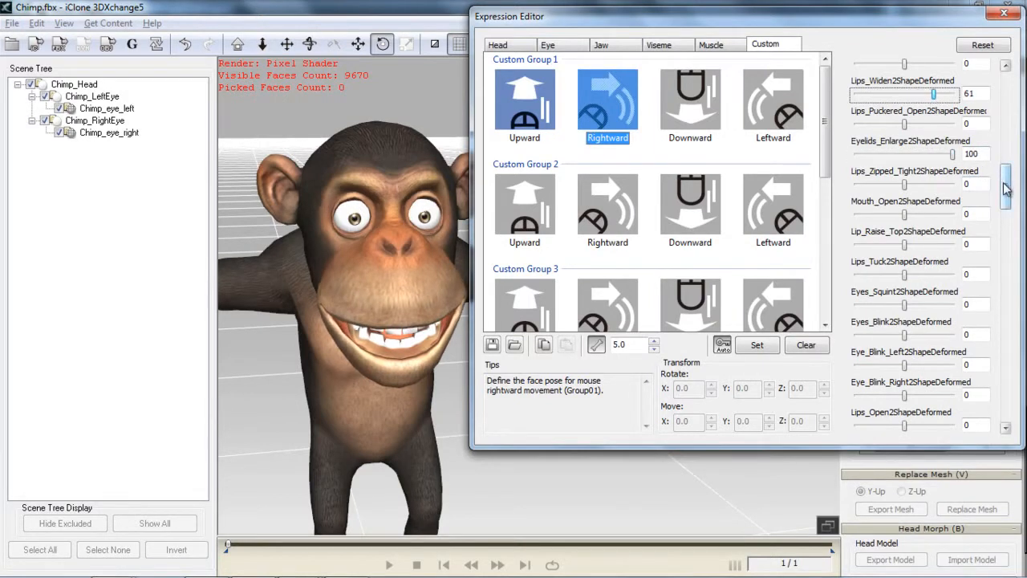
- Define Custom Group 1's Downward expression with raised upper-face morphs, Jaw_Rotate_Downward2ShapeDeformed at 48, Jaw_Rotate_Leftward2ShapeDeformed at 36 and Jaw_Move_Down2ShapeDeformed at 47
{"action": "left_click", "coordinate": [673, 116]}
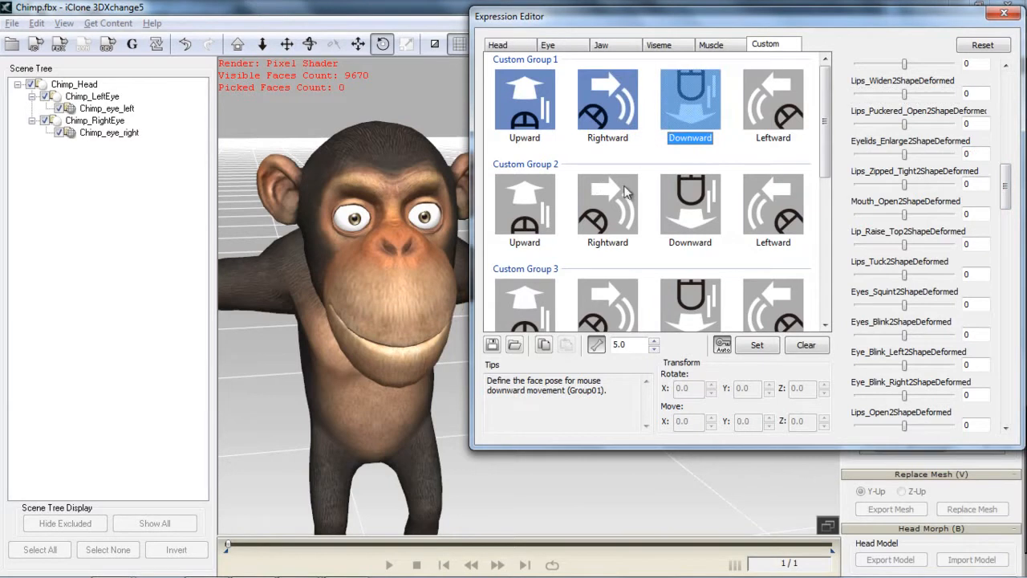
{"action": "left_click_drag", "start_coordinate": [1010, 184], "coordinate": [1008, 134]}
{"action": "left_click_drag", "start_coordinate": [905, 165], "coordinate": [952, 166]}
{"action": "left_click_drag", "start_coordinate": [904, 105], "coordinate": [944, 105]}
{"action": "left_click_drag", "start_coordinate": [1006, 136], "coordinate": [1006, 110]}
{"action": "left_click_drag", "start_coordinate": [905, 122], "coordinate": [927, 122]}
{"action": "left_click_drag", "start_coordinate": [1006, 110], "coordinate": [1006, 92]}
{"action": "left_click_drag", "start_coordinate": [905, 128], "coordinate": [952, 128]}
{"action": "left_click_drag", "start_coordinate": [1006, 94], "coordinate": [1007, 207]}
{"action": "left_click_drag", "start_coordinate": [905, 298], "coordinate": [947, 299]}
{"action": "left_click_drag", "start_coordinate": [905, 389], "coordinate": [947, 388]}
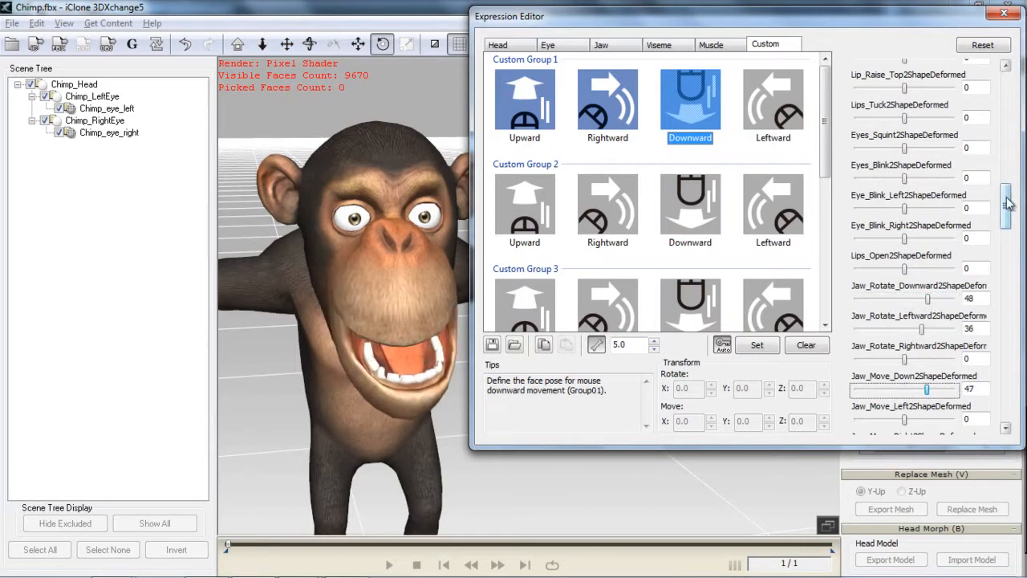
- Start Custom Group 1's Leftward expression with Jaw_Move_Right2ShapeDeformed at 84, Jaw_Move_Down2ShapeDeformed at 2 and Eyes_Blink2ShapeDeformed at 47
{"action": "scroll", "coordinate": [905, 241], "scroll_direction": "down", "scroll_amount": 3}
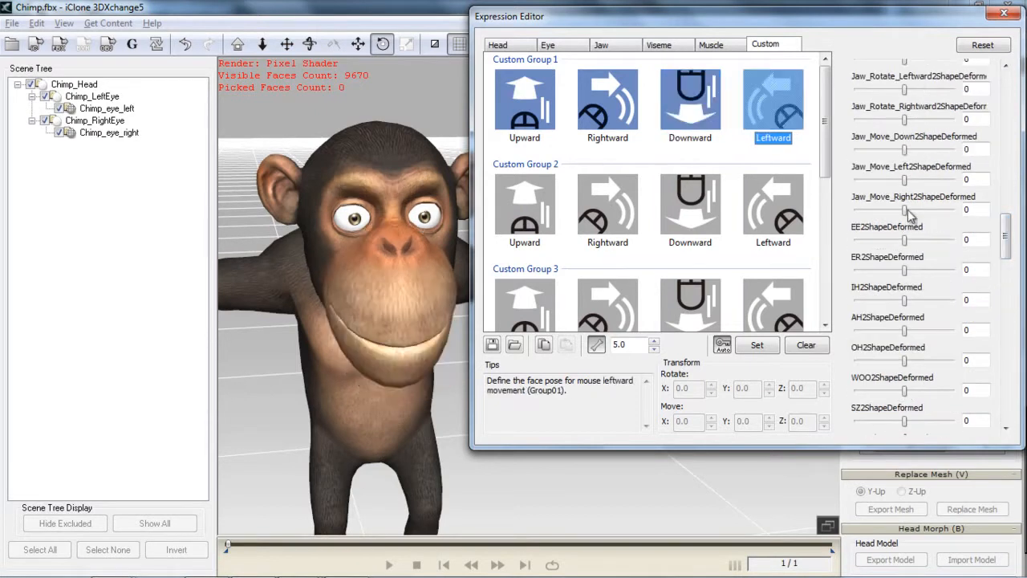
{"action": "left_click_drag", "start_coordinate": [904, 209], "coordinate": [945, 210]}
{"action": "mouse_move", "coordinate": [904, 149]}
{"action": "left_mouse_down"}
{"action": "mouse_move", "coordinate": [928, 149]}
{"action": "mouse_move", "coordinate": [905, 149]}
{"action": "left_mouse_up"}
{"action": "left_click_drag", "start_coordinate": [1006, 236], "coordinate": [1007, 199]}
{"action": "left_click_drag", "start_coordinate": [905, 227], "coordinate": [927, 227]}
- Adjust the Leftward expression's lip morphs, and set Eyes_Squint2ShapeDeformed to 80 and Jaw_Rotate_Rightward2ShapeDeformed to -11
{"action": "left_click_drag", "start_coordinate": [1007, 199], "coordinate": [1007, 177]}
{"action": "left_click_drag", "start_coordinate": [907, 340], "coordinate": [952, 339]}
{"action": "left_click_drag", "start_coordinate": [905, 189], "coordinate": [927, 190]}
{"action": "left_click_drag", "start_coordinate": [904, 129], "coordinate": [924, 159]}
{"action": "left_click_drag", "start_coordinate": [385, 297], "coordinate": [373, 257]}
{"action": "left_click_drag", "start_coordinate": [928, 189], "coordinate": [908, 191]}
{"action": "mouse_move", "coordinate": [904, 310]}
{"action": "left_mouse_down"}
{"action": "mouse_move", "coordinate": [930, 311]}
{"action": "mouse_move", "coordinate": [912, 313]}
{"action": "left_mouse_up"}
{"action": "left_click_drag", "start_coordinate": [905, 370], "coordinate": [944, 371]}
{"action": "left_click_drag", "start_coordinate": [1007, 179], "coordinate": [1006, 217]}
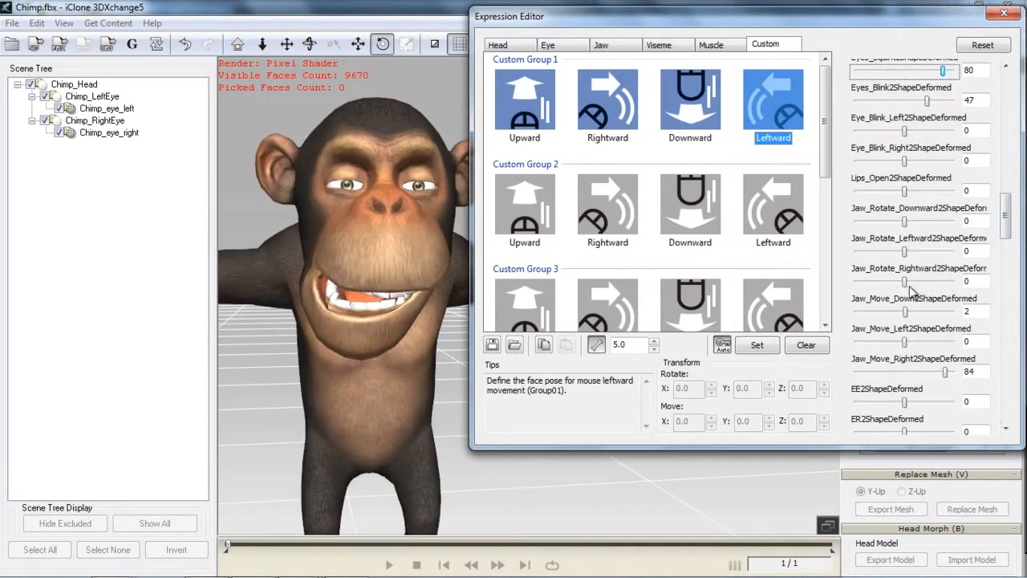
{"action": "left_click_drag", "start_coordinate": [907, 283], "coordinate": [904, 289]}
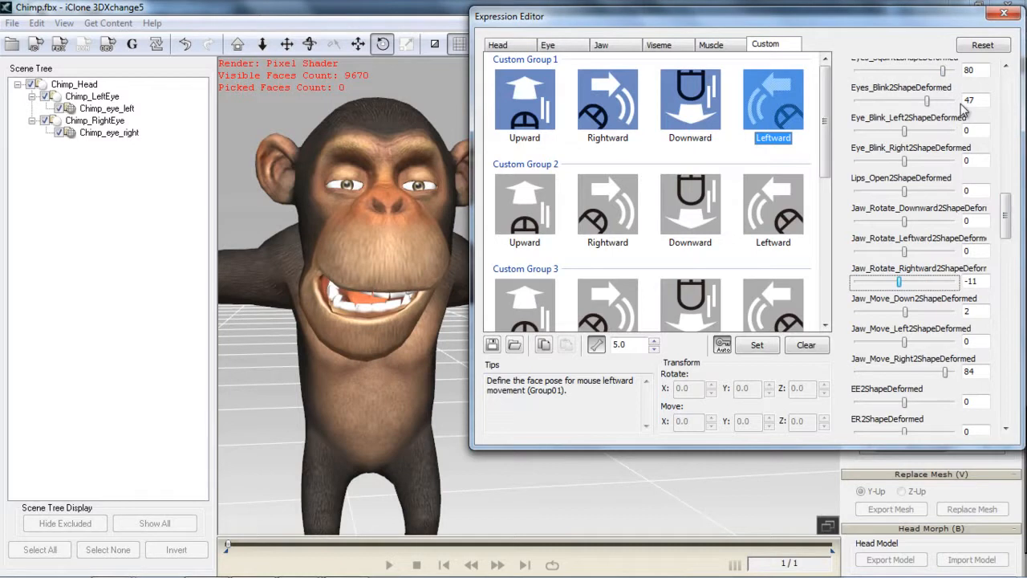
- Close the Expression Editor and apply the finished chimp character to iClone
{"action": "left_click", "coordinate": [1004, 13]}
{"action": "left_click_drag", "start_coordinate": [429, 283], "coordinate": [544, 326]}
{"action": "right_click_drag", "start_coordinate": [566, 330], "coordinate": [509, 345]}
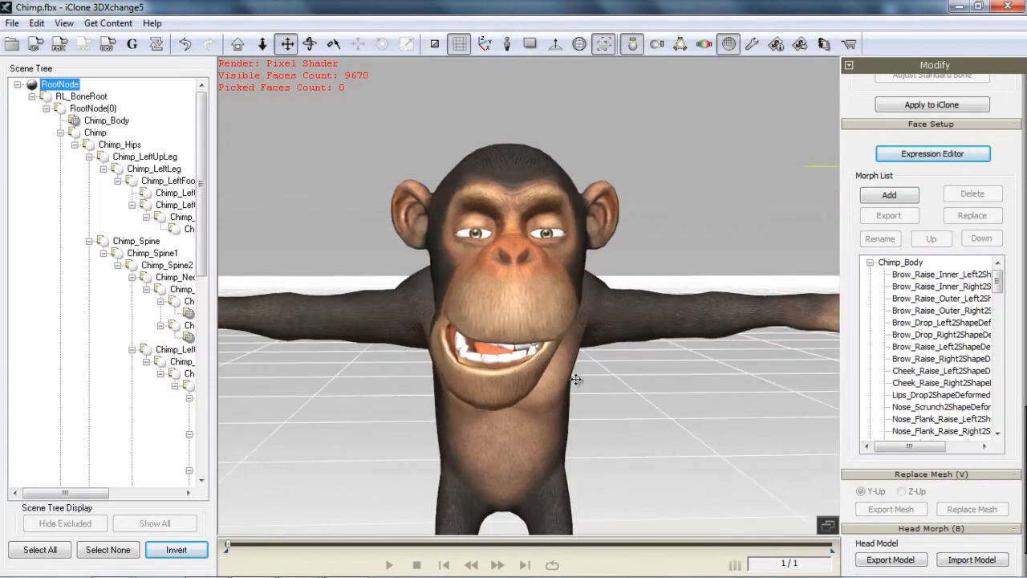
{"action": "scroll", "coordinate": [1025, 300], "scroll_direction": "up", "scroll_amount": 3}
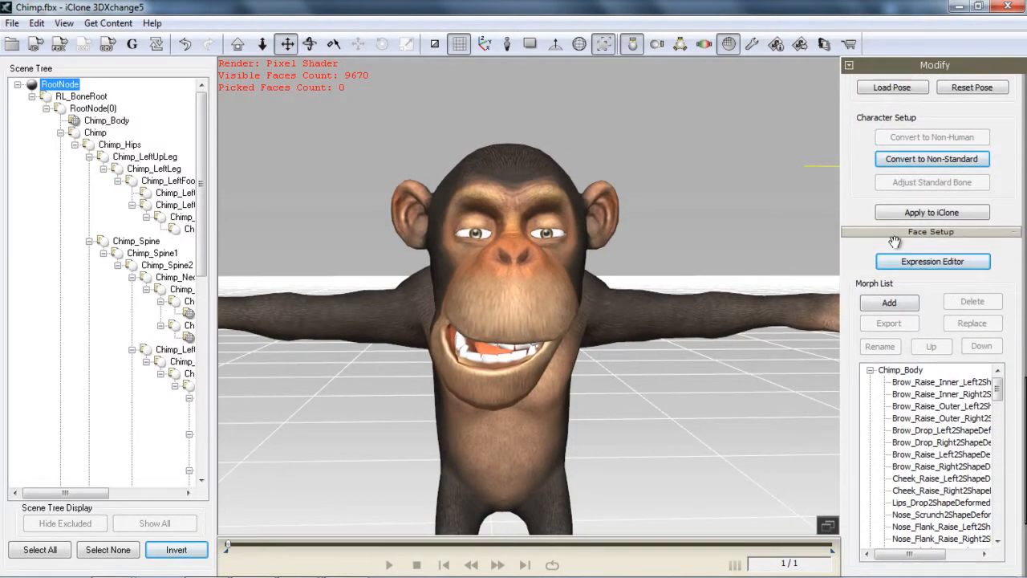
{"action": "left_click", "coordinate": [931, 212]}
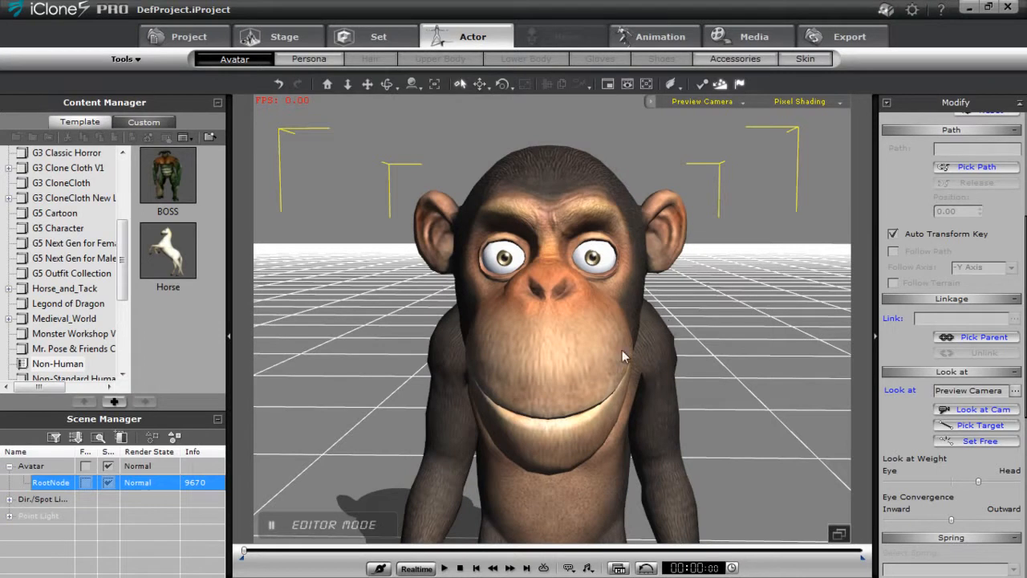
- In iClone, remove all animation from the chimp and open the facial animation settings
{"action": "right_click", "coordinate": [584, 365]}
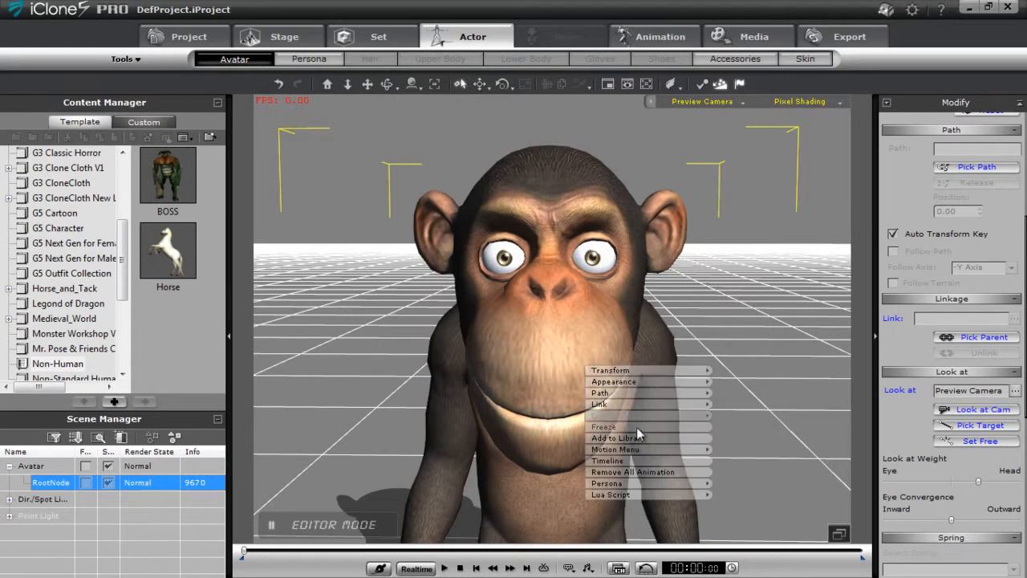
{"action": "left_click", "coordinate": [655, 476]}
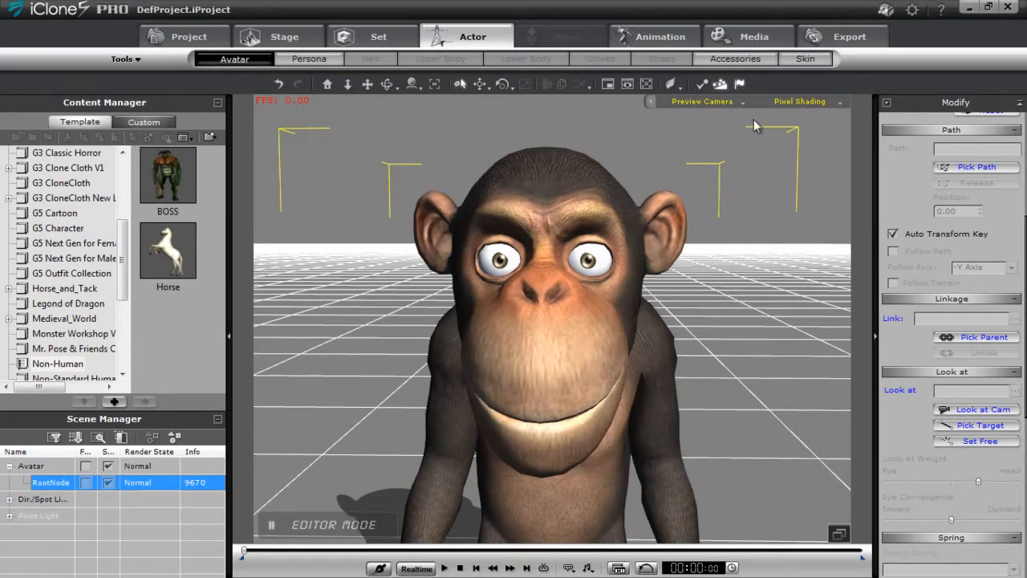
{"action": "left_click", "coordinate": [652, 36]}
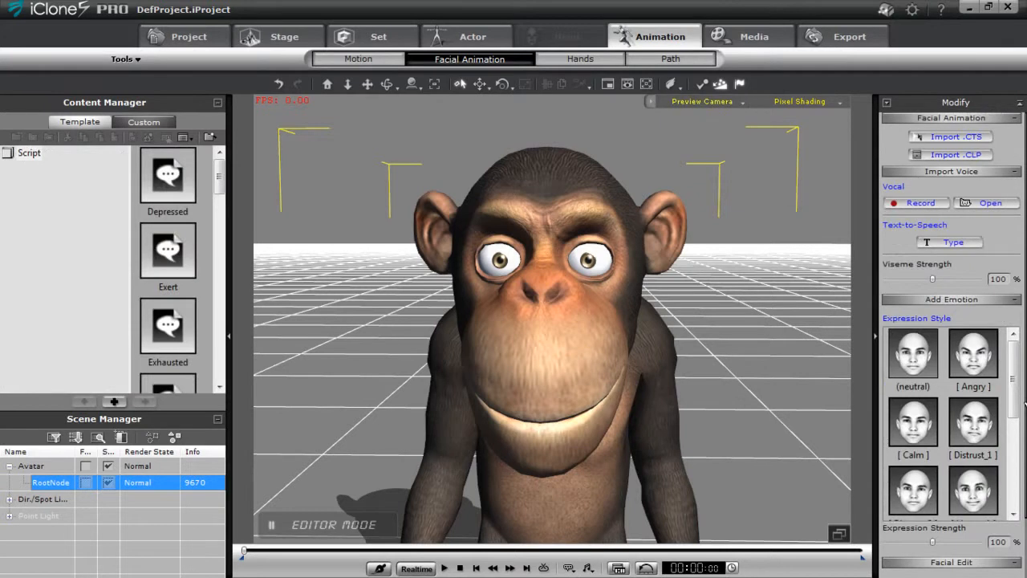
- Open face puppeteering for the chimp and select the 3DX_Custom face profile
{"action": "scroll", "coordinate": [1025, 405], "scroll_direction": "down", "scroll_amount": 3}
{"action": "left_click", "coordinate": [963, 524]}
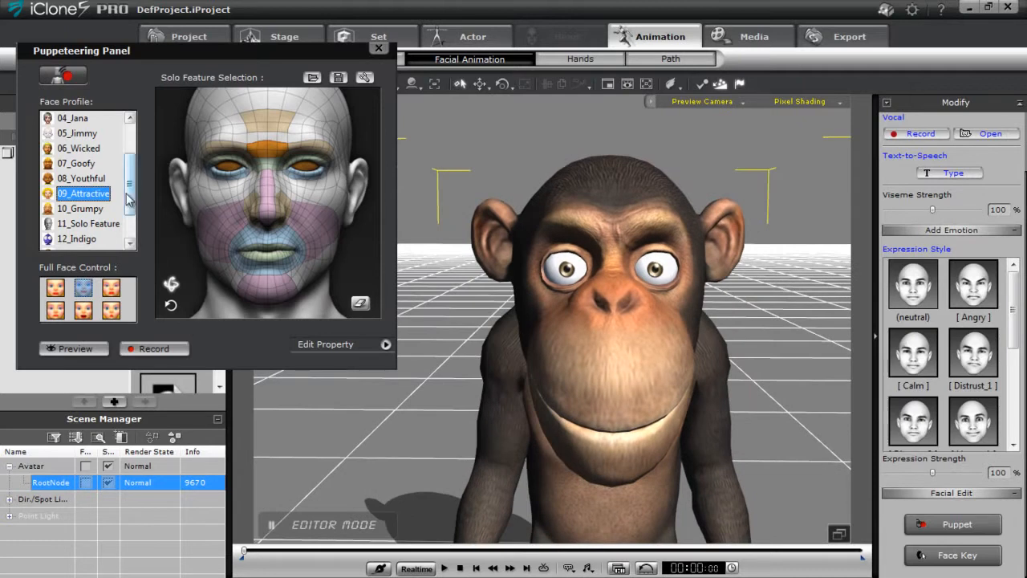
{"action": "scroll", "coordinate": [96, 235], "scroll_direction": "down", "scroll_amount": 1}
{"action": "left_click", "coordinate": [102, 239]}
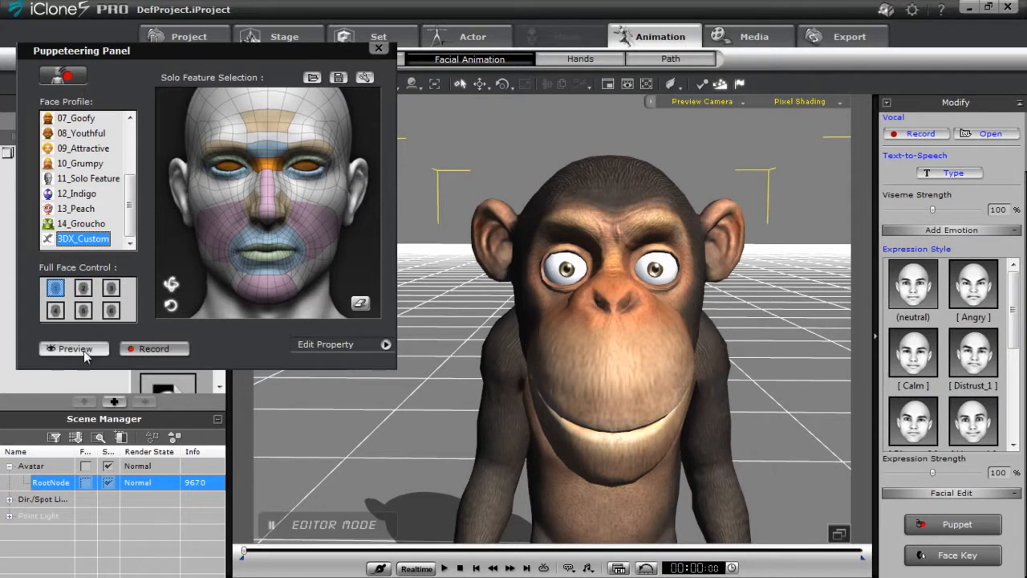
- Preview the first full-face control of the 3DX_Custom profile by puppeteering the chimp's face live
{"action": "left_click", "coordinate": [75, 348]}
{"action": "key", "text": "space"}
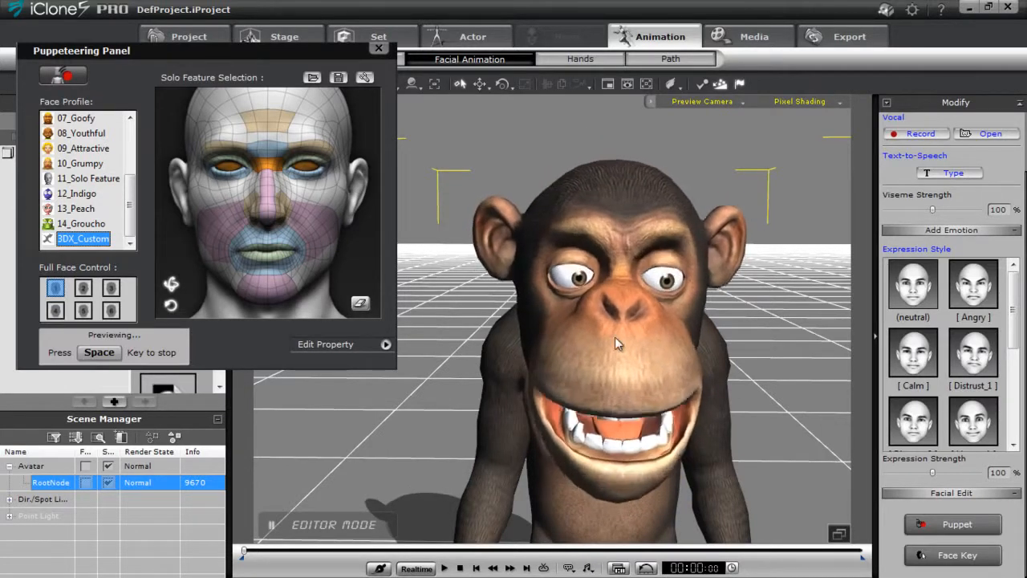
{"action": "key", "text": "space"}
- Record about 8 seconds of facial puppeteering with the first custom full-face control and play the recording from the start
{"action": "left_click", "coordinate": [164, 351]}
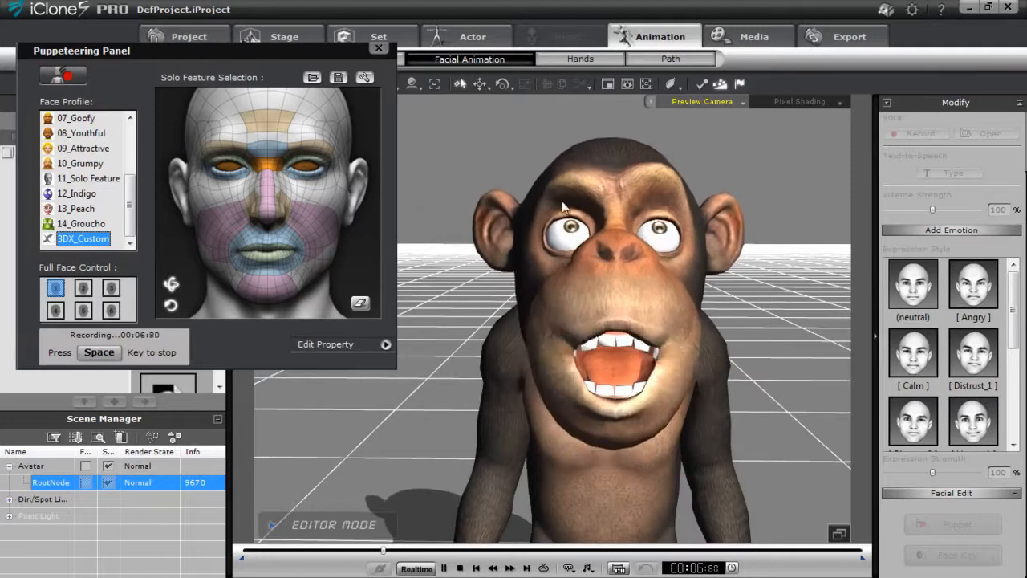
{"action": "key", "text": "space"}
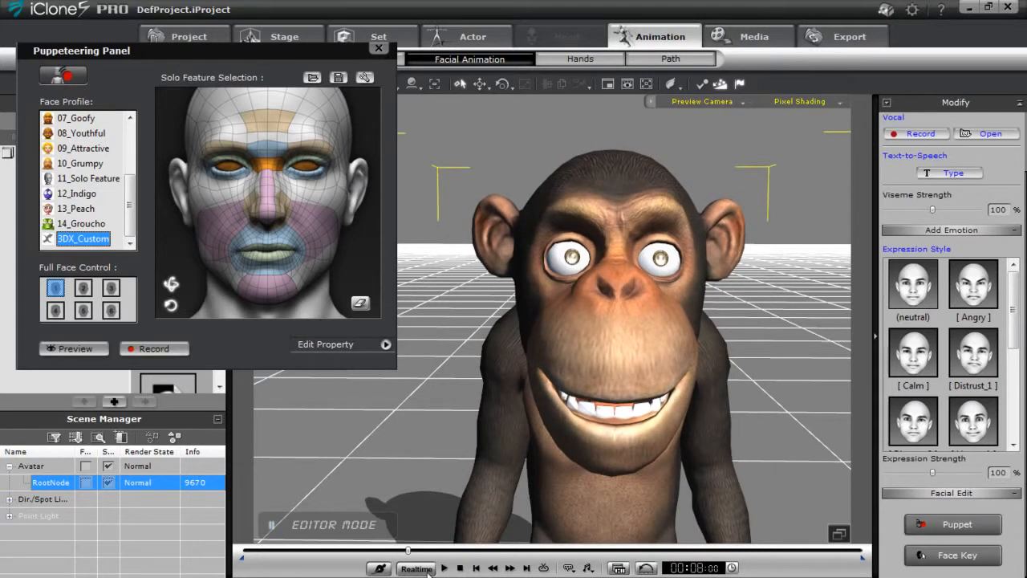
{"action": "left_click", "coordinate": [458, 567]}
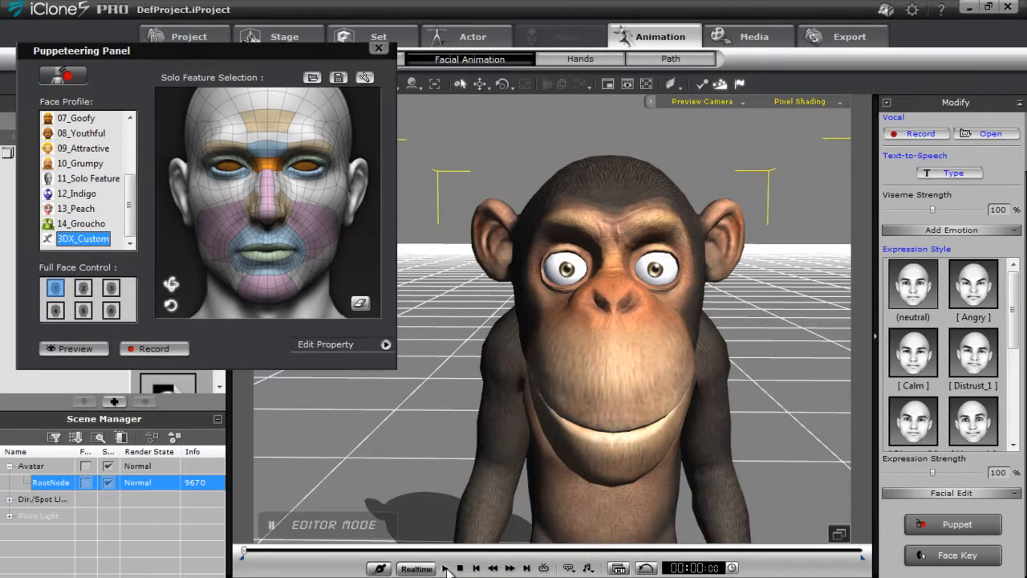
{"action": "left_click", "coordinate": [446, 567]}
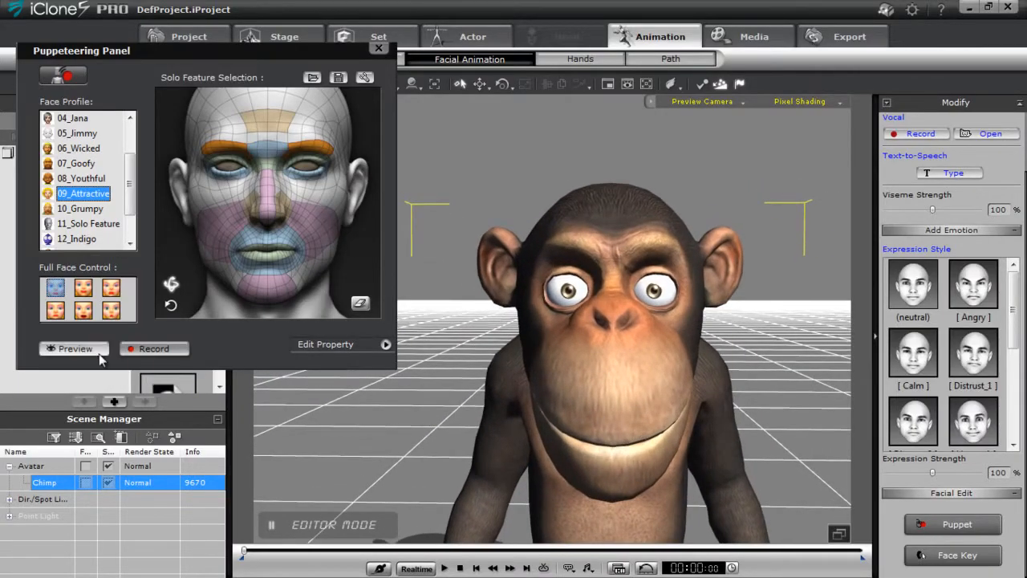
- Preview the first and second full-face controls of the 09_Attractive profile on the chimp
{"action": "left_click", "coordinate": [96, 351]}
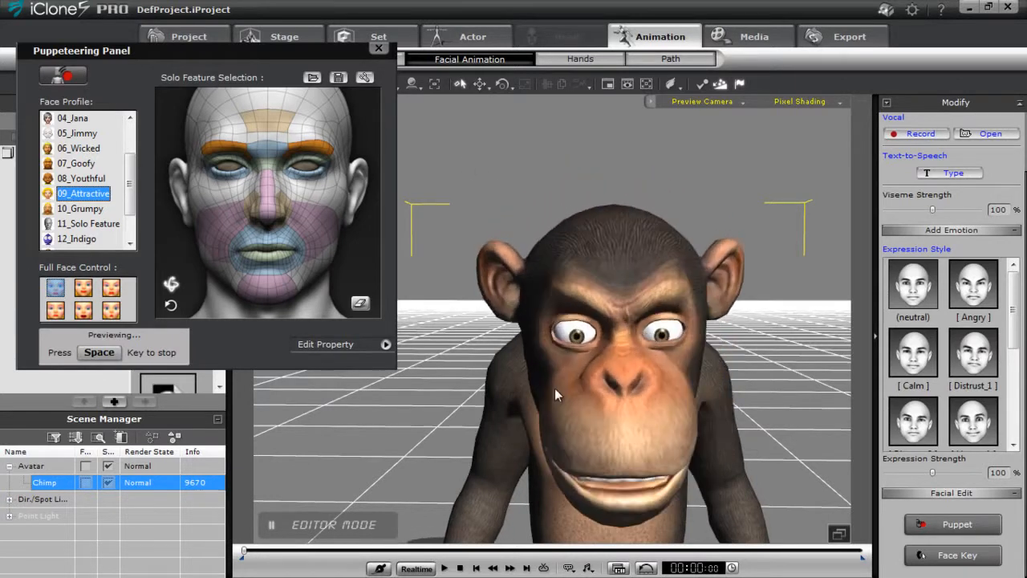
{"action": "key", "text": "space"}
{"action": "left_click", "coordinate": [85, 289]}
{"action": "left_click", "coordinate": [95, 347]}
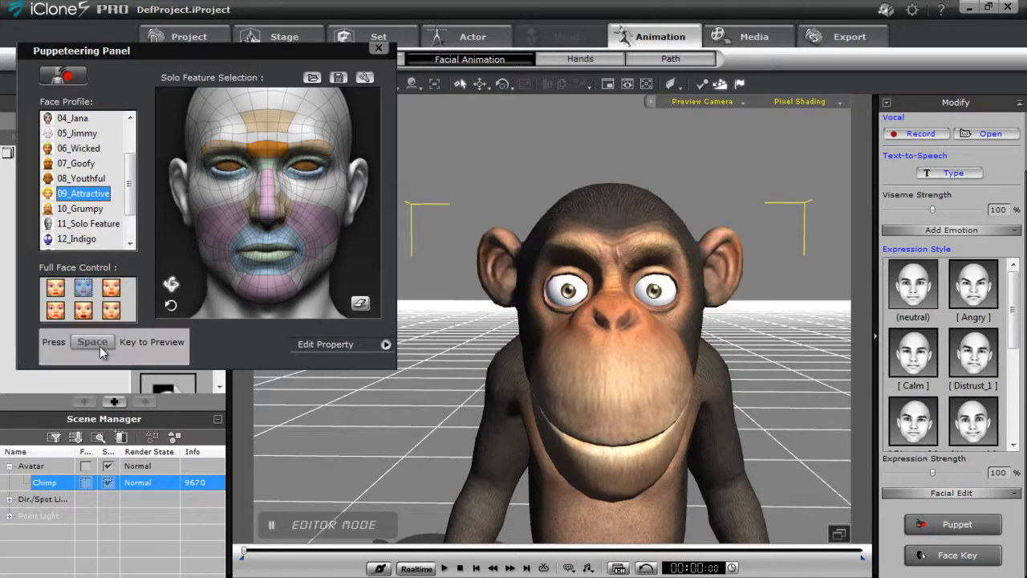
{"action": "key", "text": "space"}
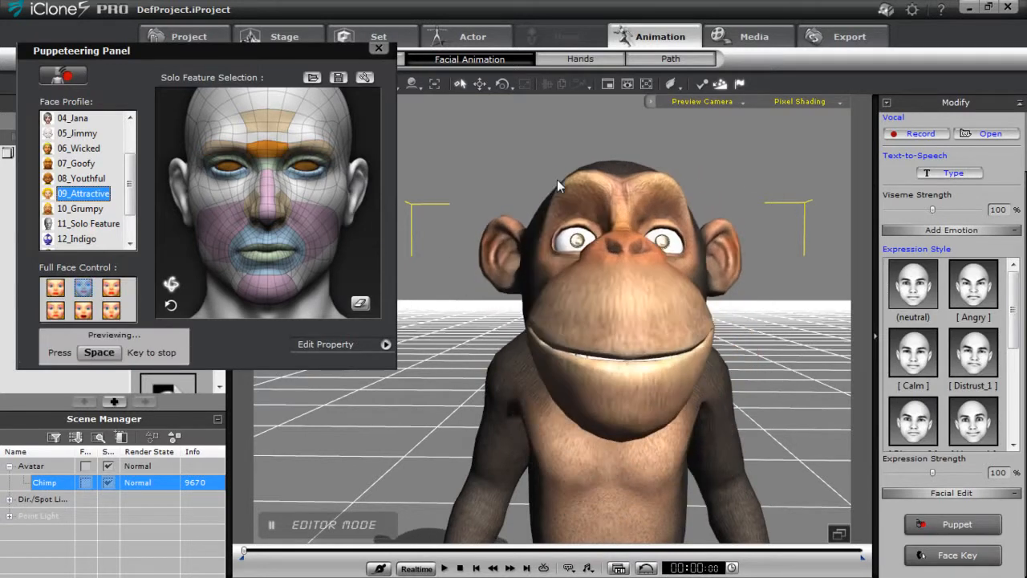
{"action": "key", "text": "space"}
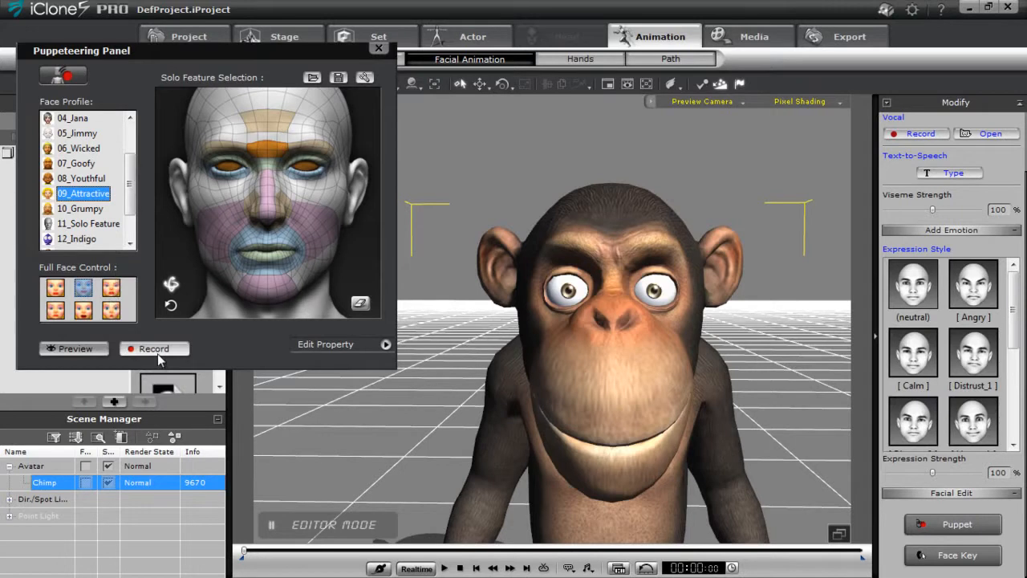
- Preview the fourth full-face control of the 3DX_Custom profile on the chimp and switch back to the 09_Attractive profile
{"action": "left_click", "coordinate": [74, 348]}
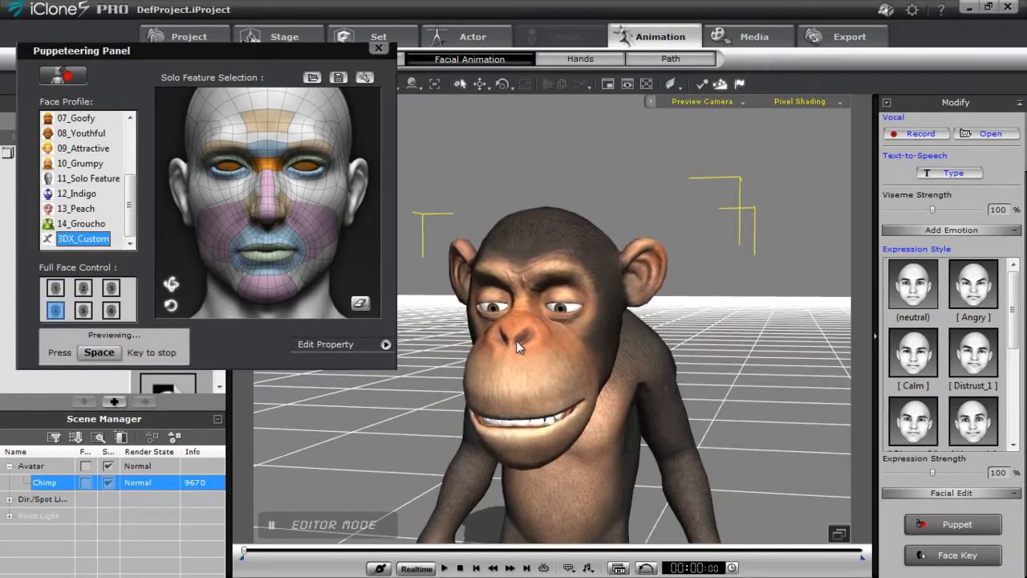
{"action": "key", "text": "space"}
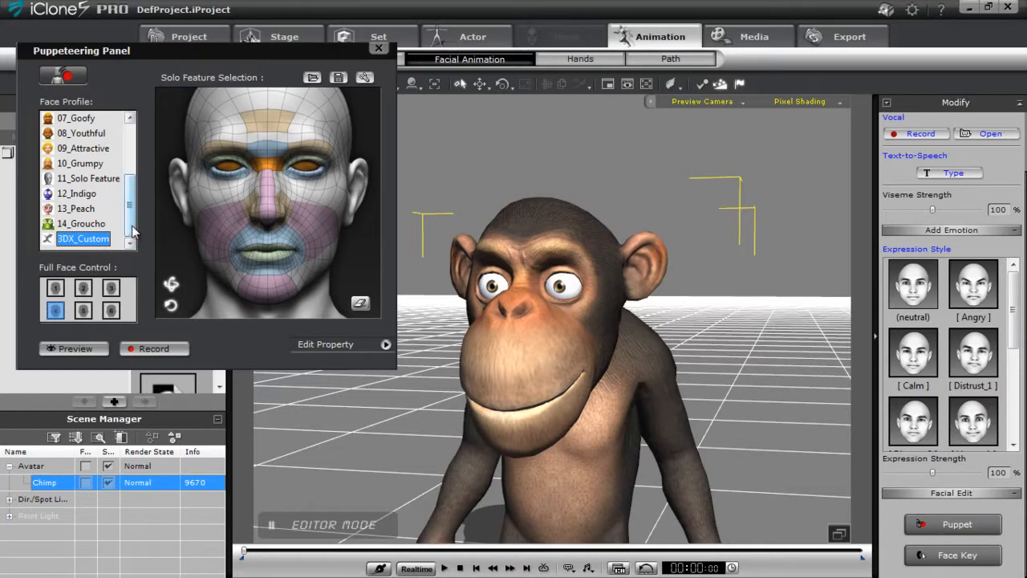
{"action": "scroll", "coordinate": [134, 232], "scroll_direction": "up", "scroll_amount": 1}
{"action": "left_click", "coordinate": [85, 193]}
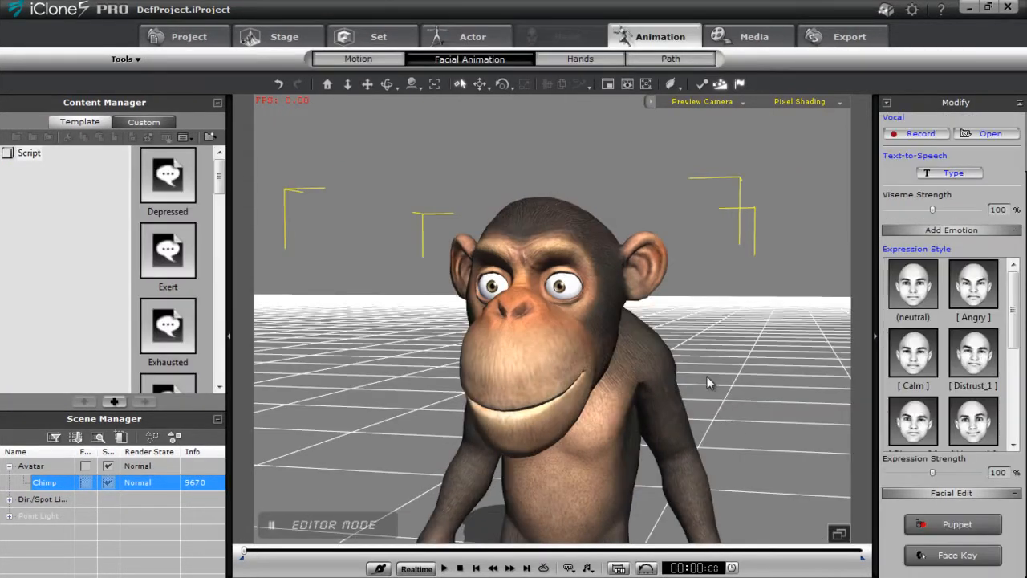
- Reopen face puppeteering and preview the second full-face control of the 3DX_Custom profile on the chimp
{"action": "left_click", "coordinate": [951, 524]}
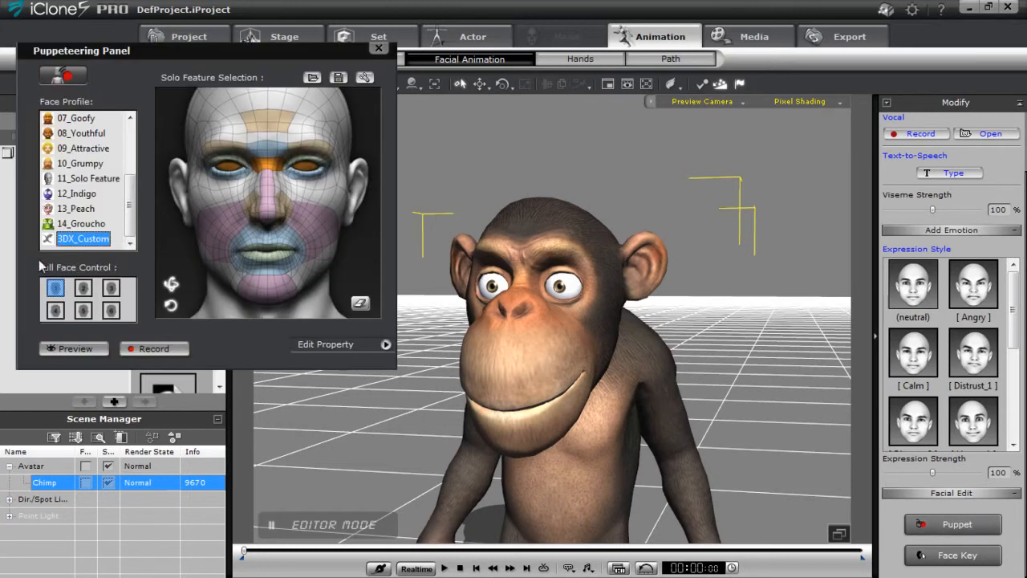
{"action": "left_click", "coordinate": [82, 289]}
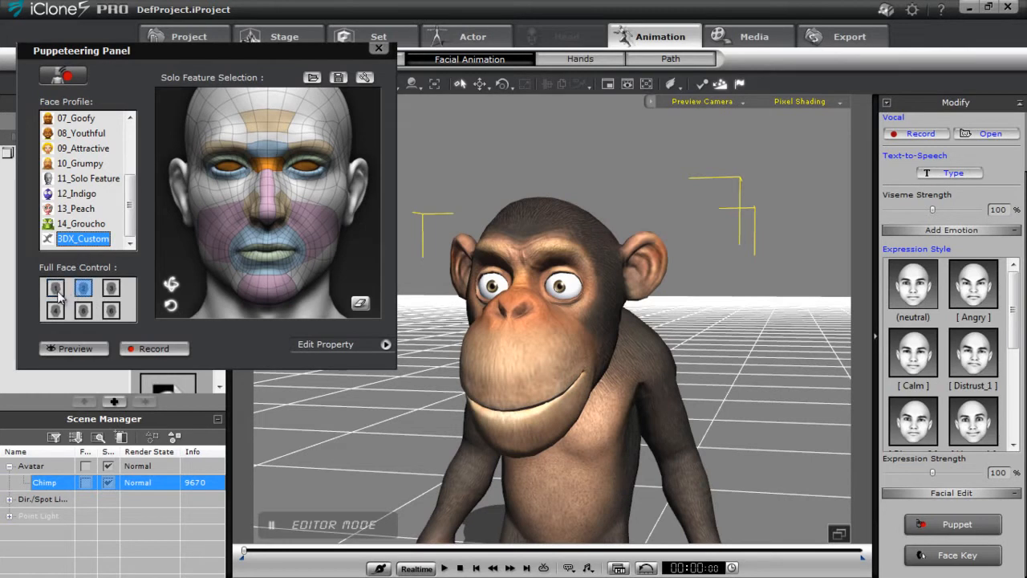
{"action": "left_click", "coordinate": [74, 348]}
{"action": "key", "text": "space"}
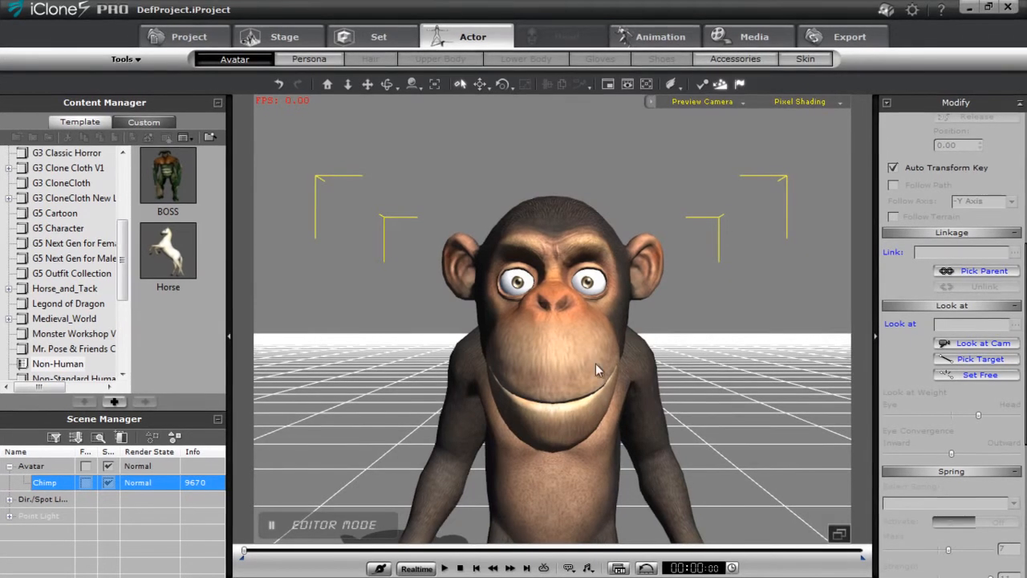
{"action": "right_click_drag", "start_coordinate": [743, 379], "coordinate": [722, 450]}
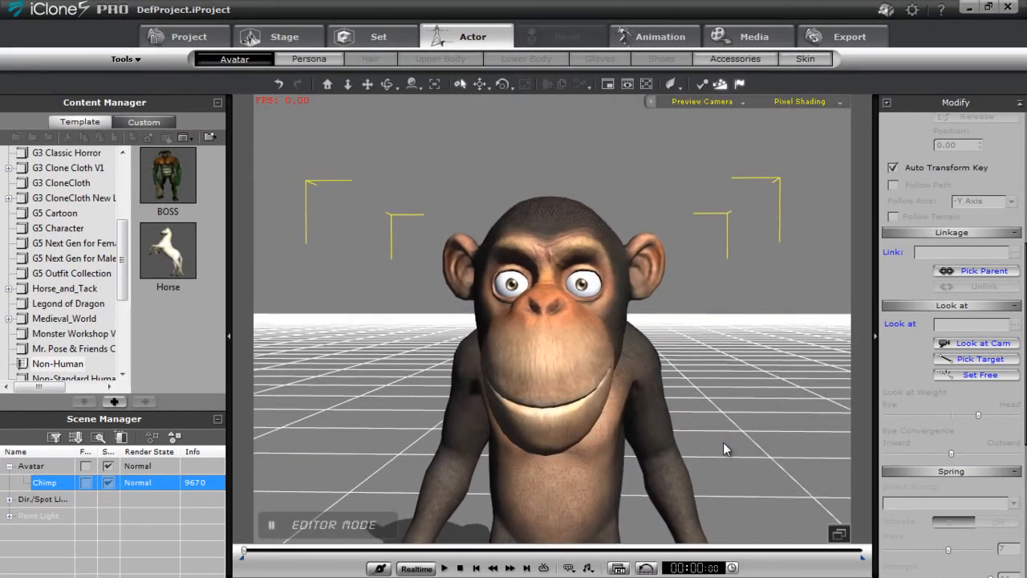